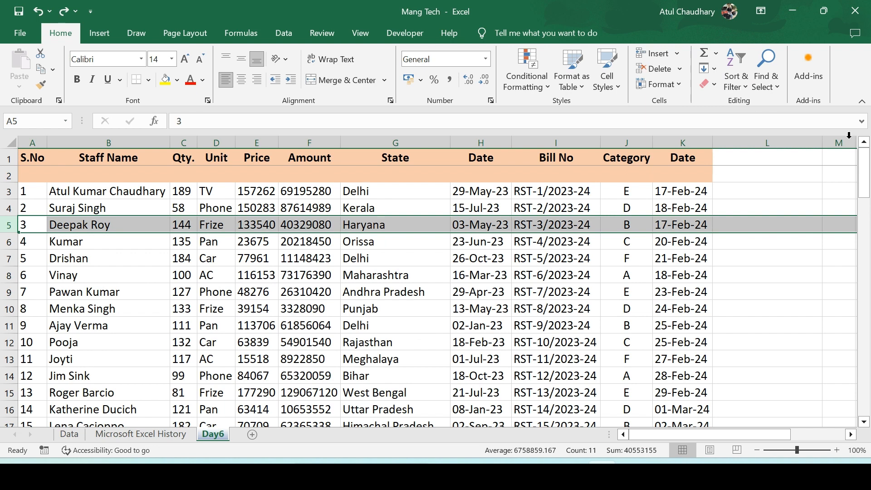
# Insert a new blank worksheet, then return to the Day6 sheet
pyautogui.click(662, 240)
pyautogui.click(682, 53)
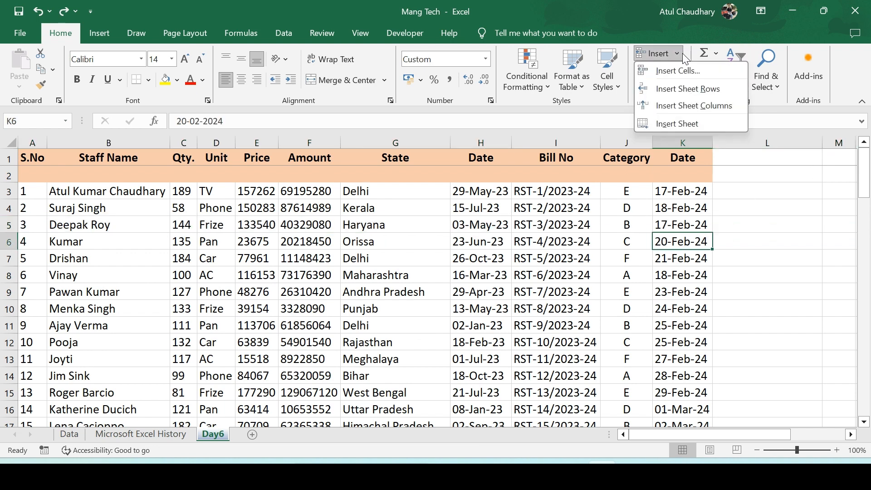
pyautogui.click(676, 124)
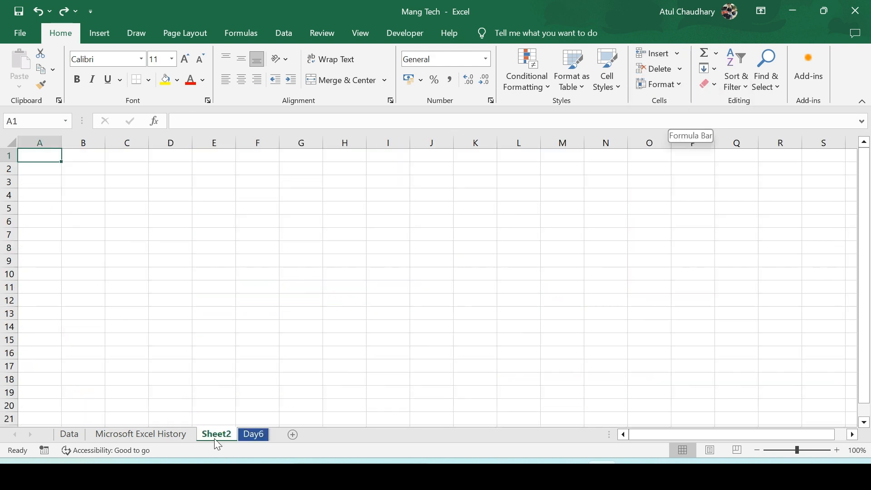
pyautogui.click(253, 434)
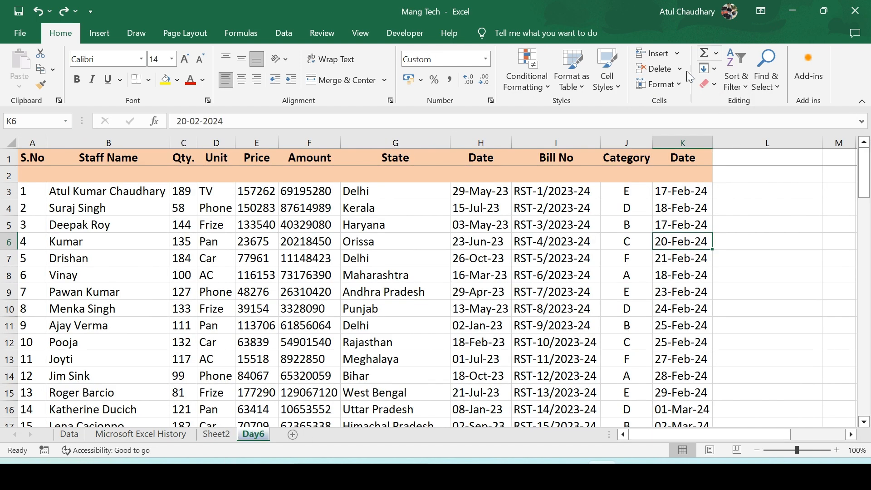
# Insert a sheet column before the Date column, then undo it along with the blank second row
pyautogui.click(676, 53)
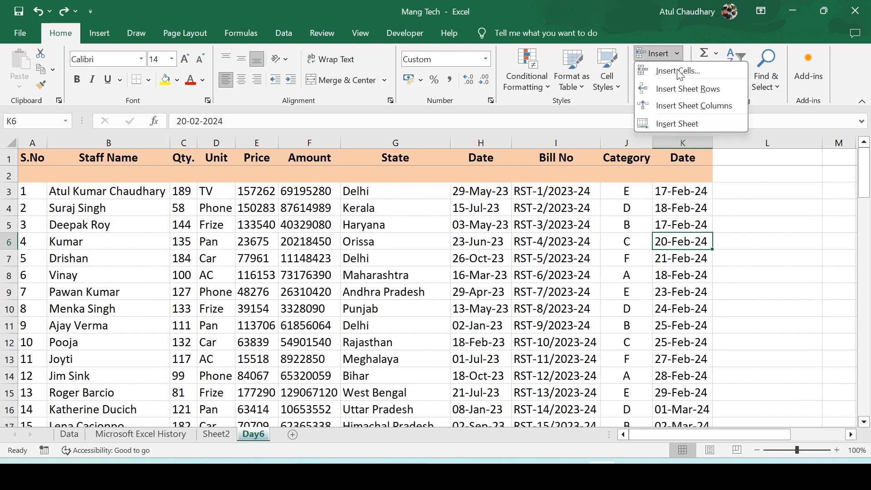
pyautogui.click(680, 110)
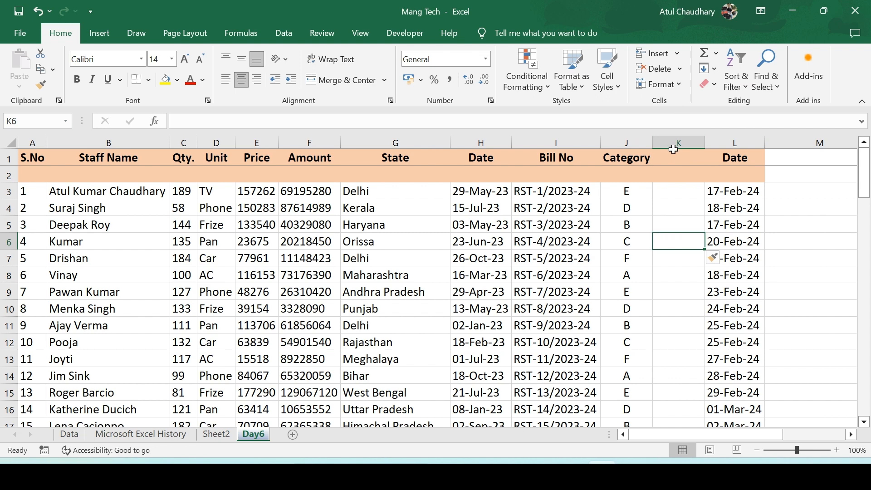
pyautogui.hotkey('ctrl', 'z')
pyautogui.hotkey('ctrl', 'z')
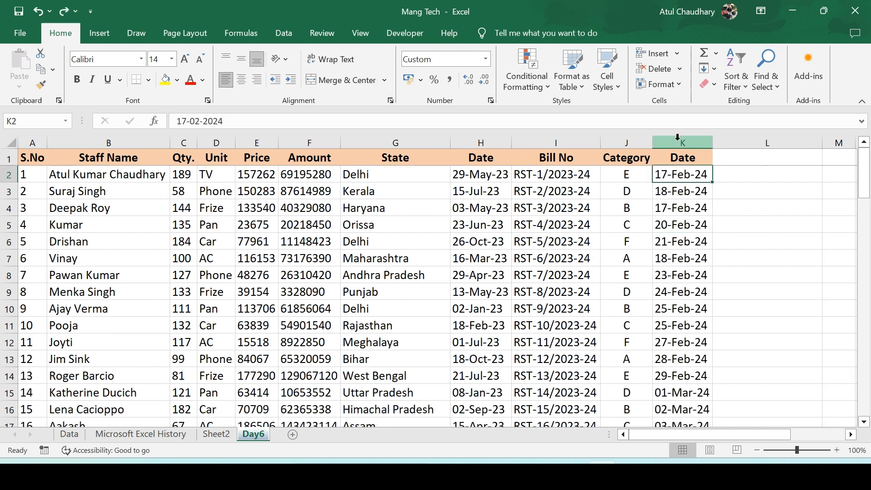
pyautogui.click(681, 69)
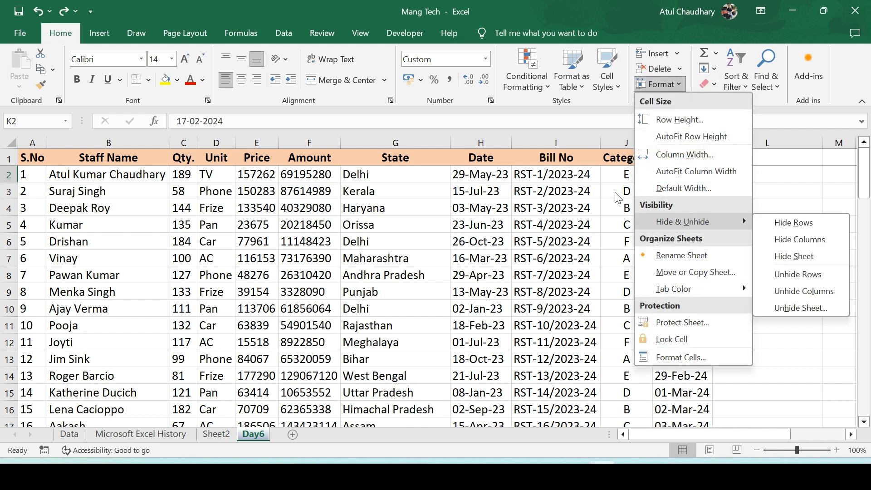
pyautogui.click(606, 187)
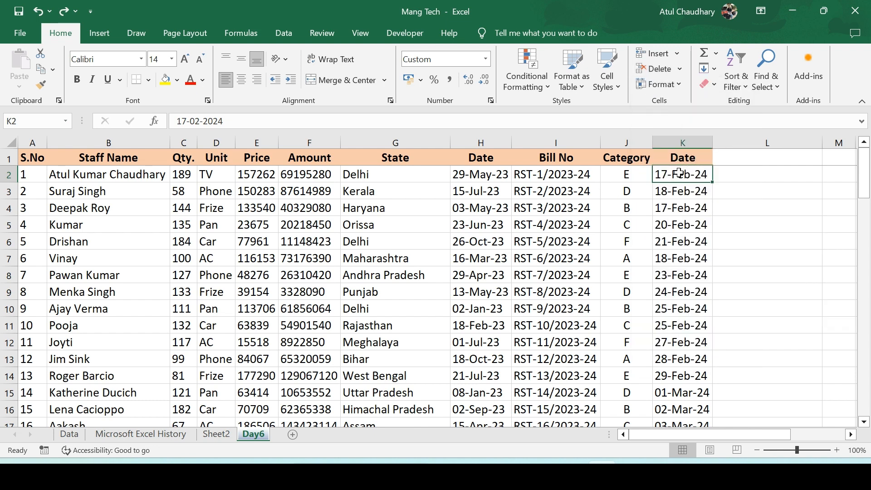
# Set row 2's height to 8, then undo the change
pyautogui.click(676, 81)
pyautogui.click(675, 119)
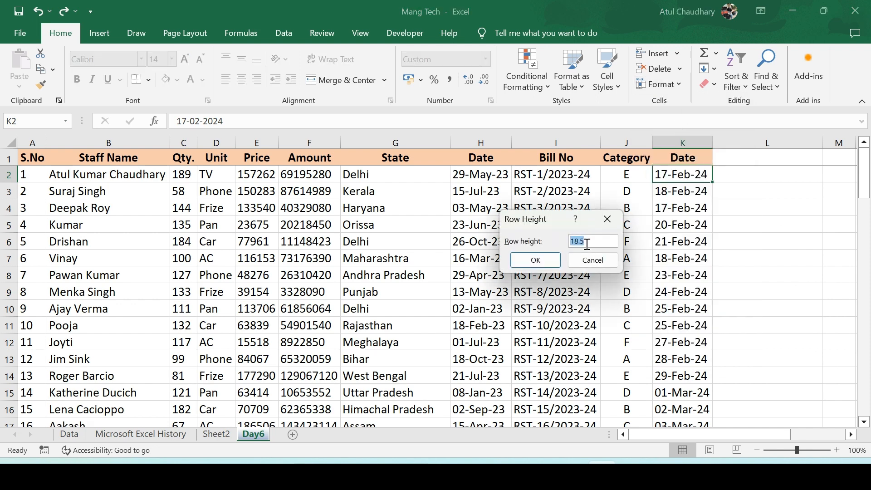
pyautogui.write('8')
pyautogui.click(535, 260)
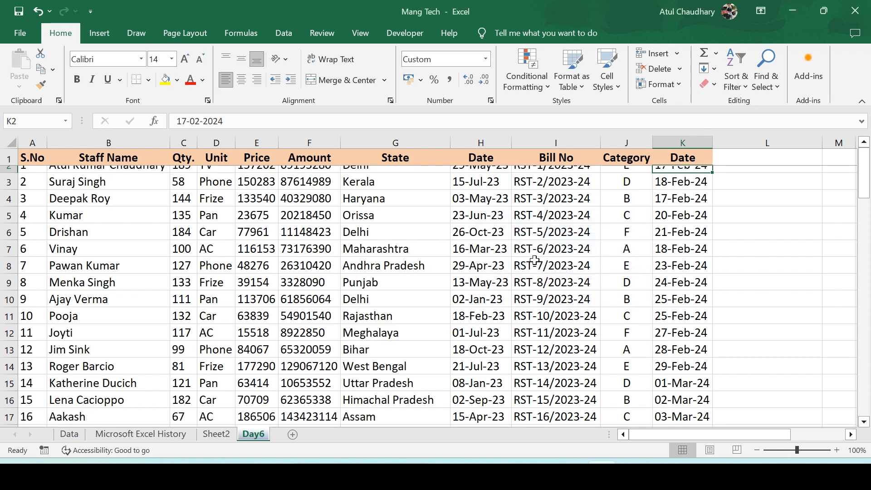
pyautogui.hotkey('ctrl', 'z')
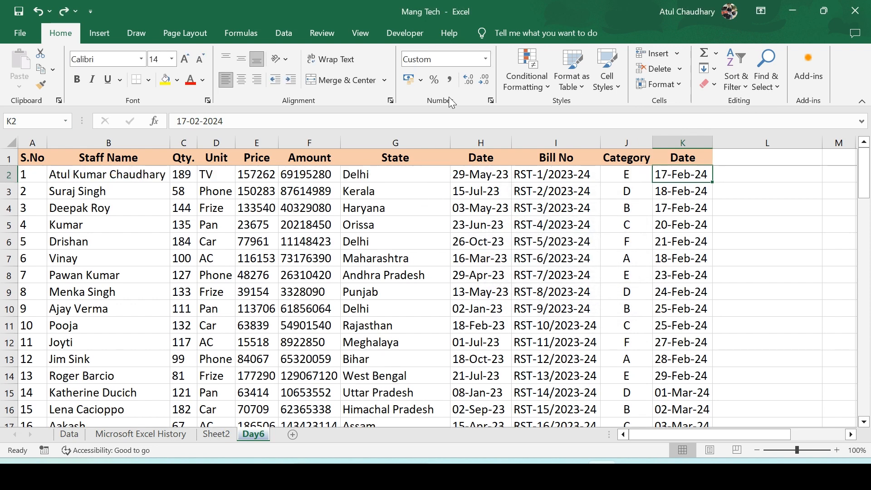
# Make row 2 taller by resizing it, then restore it with AutoFit Row Height
pyautogui.click(681, 85)
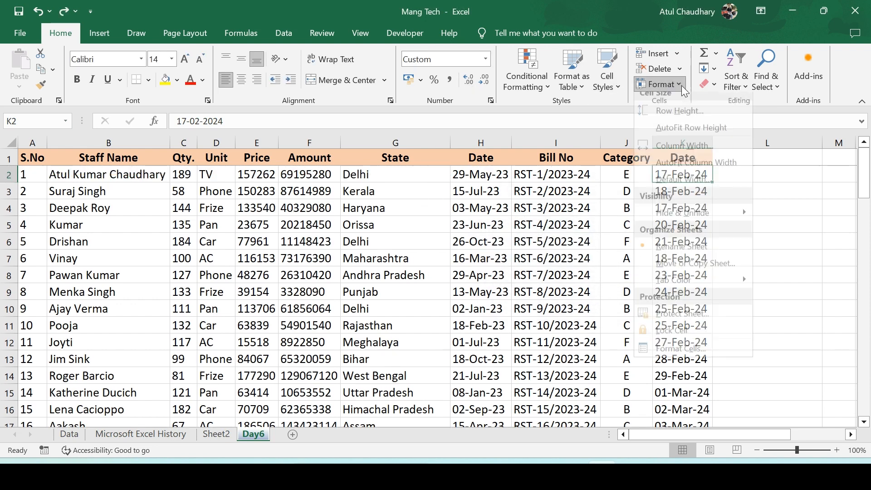
pyautogui.click(682, 141)
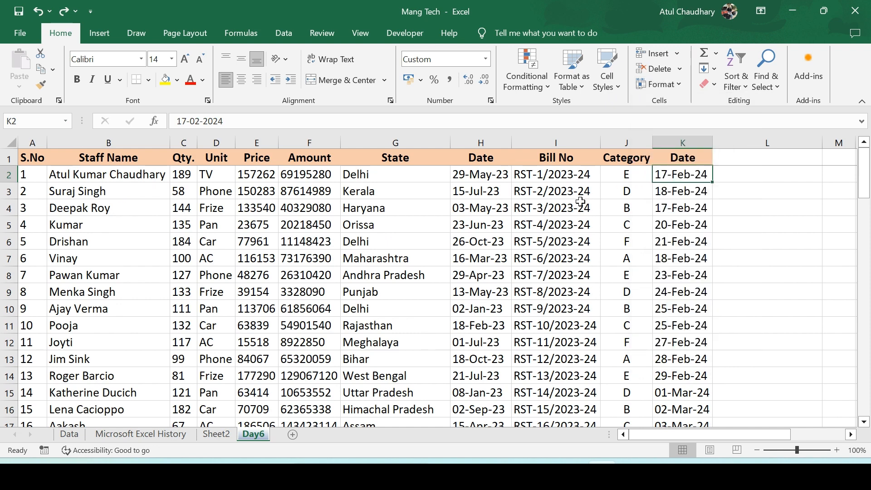
pyautogui.moveTo(9, 182); pyautogui.dragTo(9, 232)
pyautogui.click(676, 81)
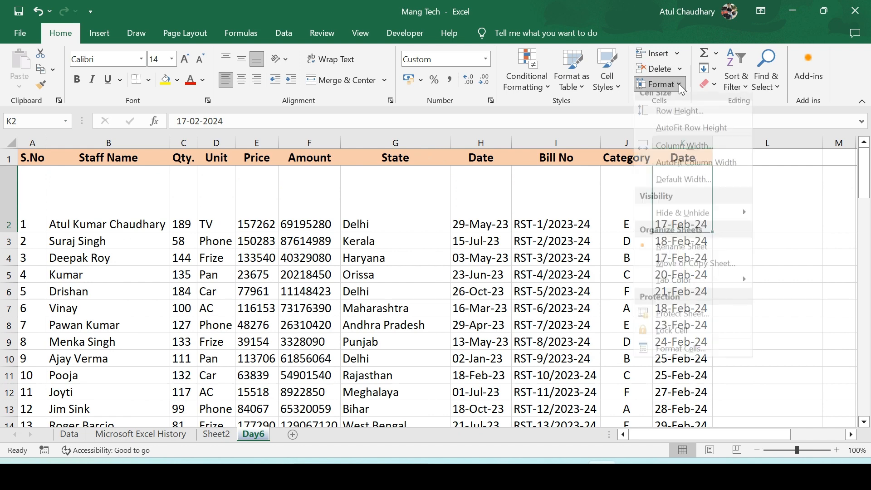
pyautogui.click(711, 140)
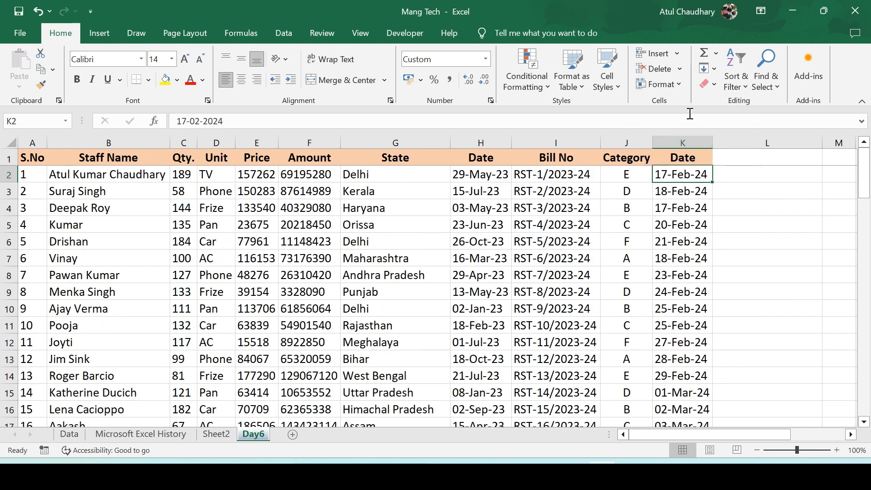
# Set column K's width to 40, then undo the change
pyautogui.click(680, 87)
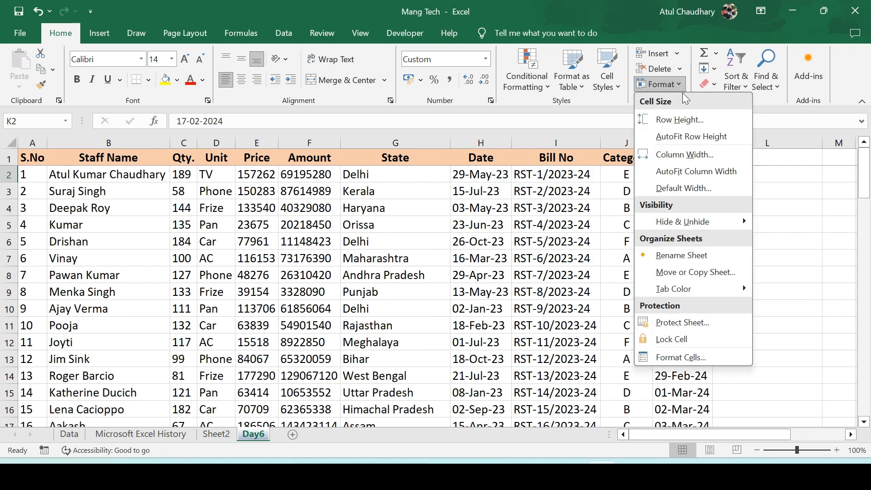
pyautogui.click(684, 154)
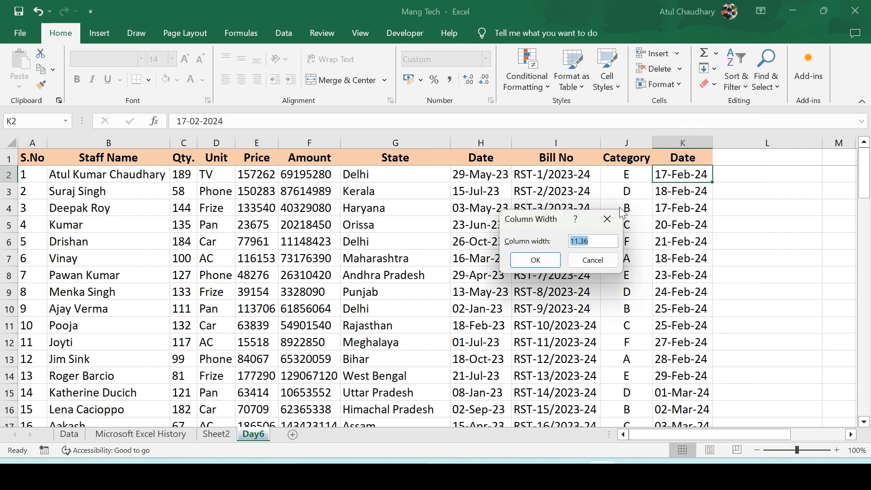
pyautogui.write('40')
pyautogui.press('Return')
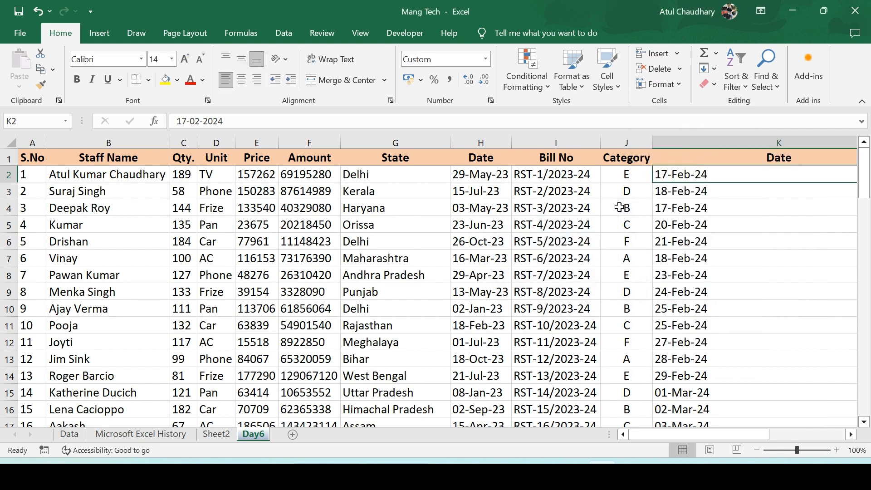
pyautogui.hotkey('ctrl', 'z')
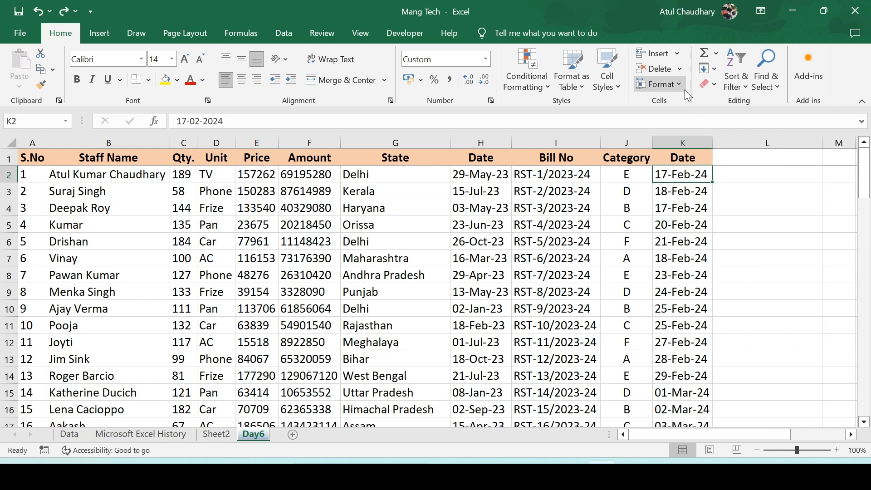
# AutoFit column K's width, then undo it
pyautogui.click(679, 86)
pyautogui.click(684, 171)
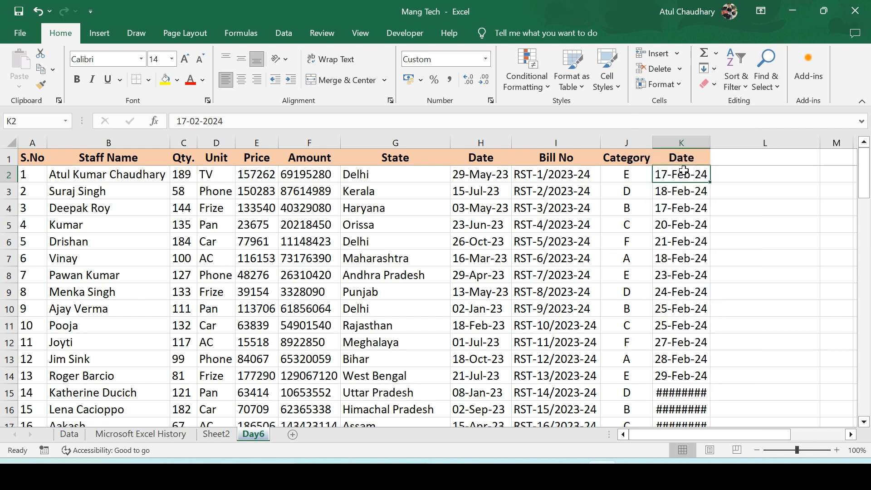
pyautogui.hotkey('ctrl', 'z')
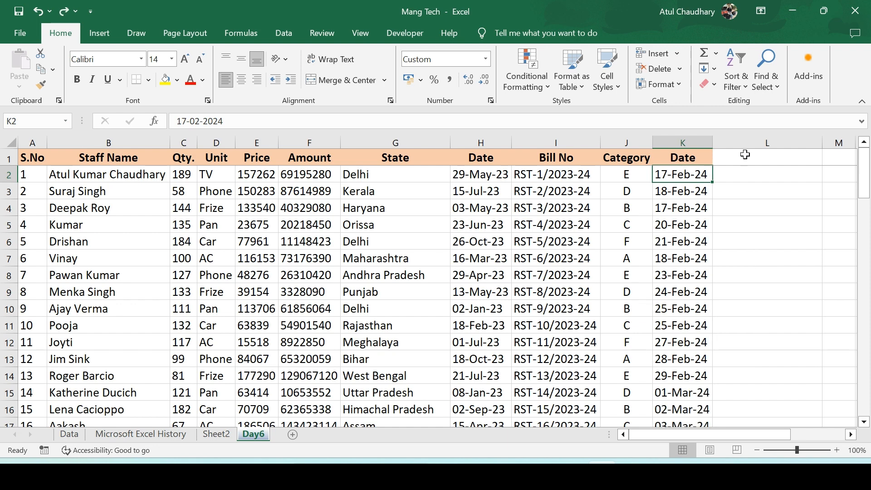
# Set the sheet's standard column width to 10
pyautogui.click(680, 83)
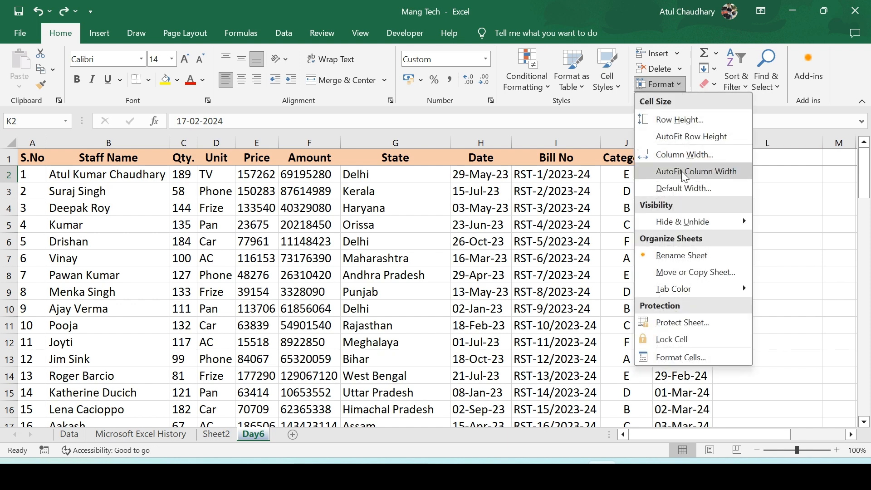
pyautogui.click(699, 187)
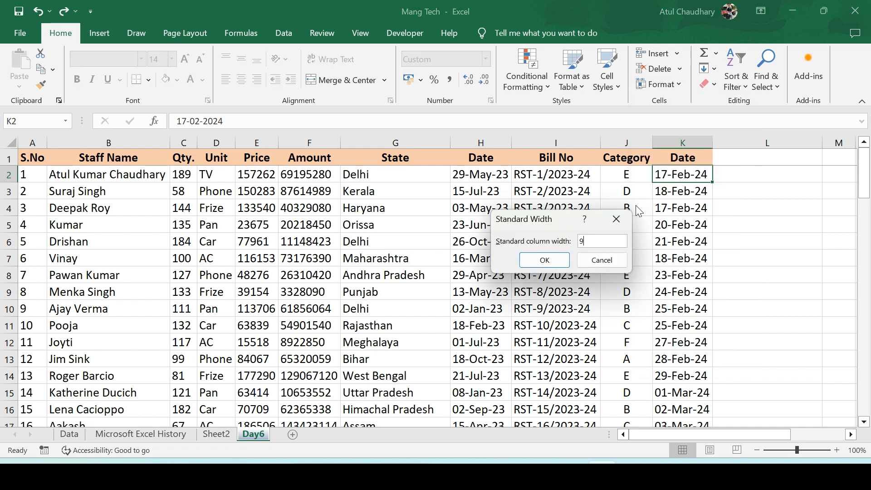
pyautogui.moveTo(541, 244); pyautogui.dragTo(526, 244)
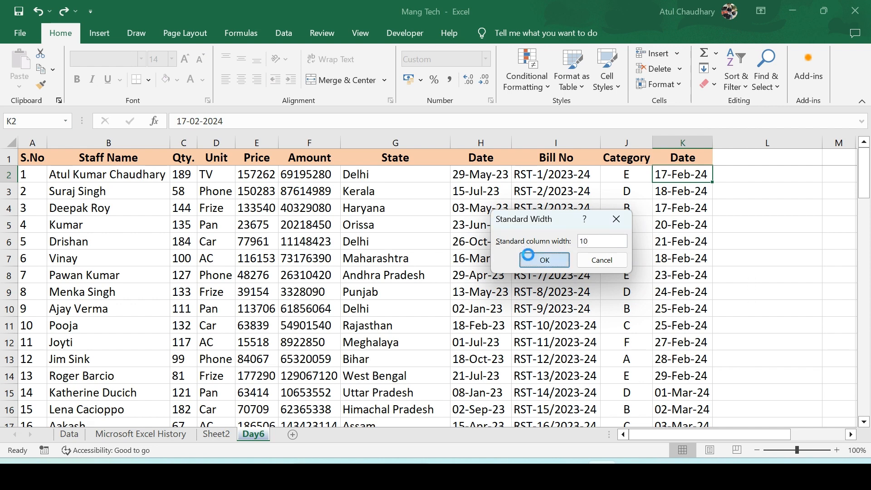
pyautogui.click(530, 260)
pyautogui.click(676, 81)
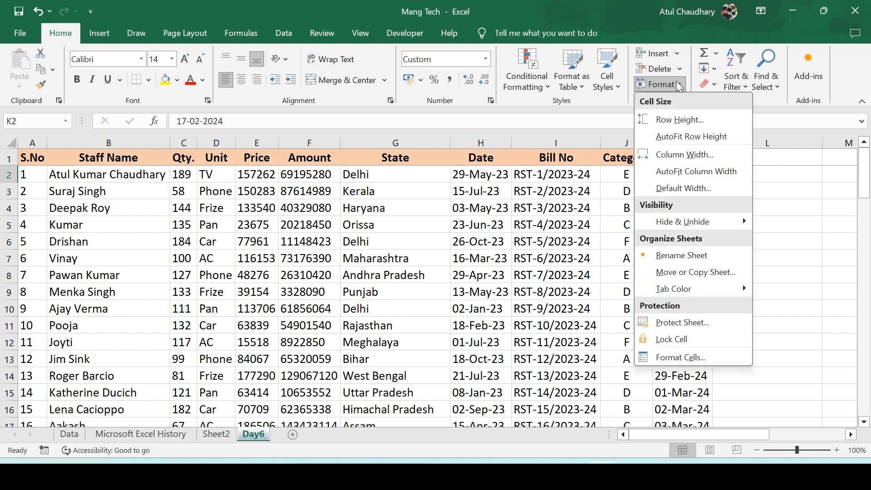
pyautogui.moveTo(693, 226)
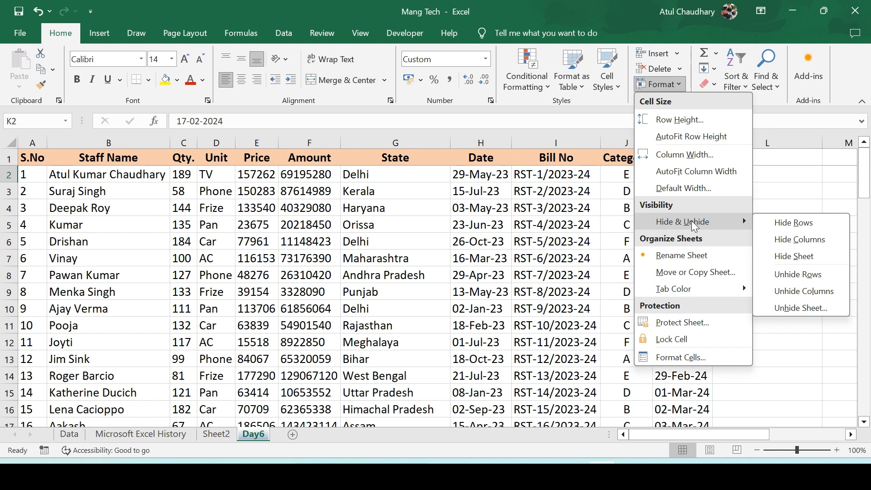
pyautogui.click(566, 231)
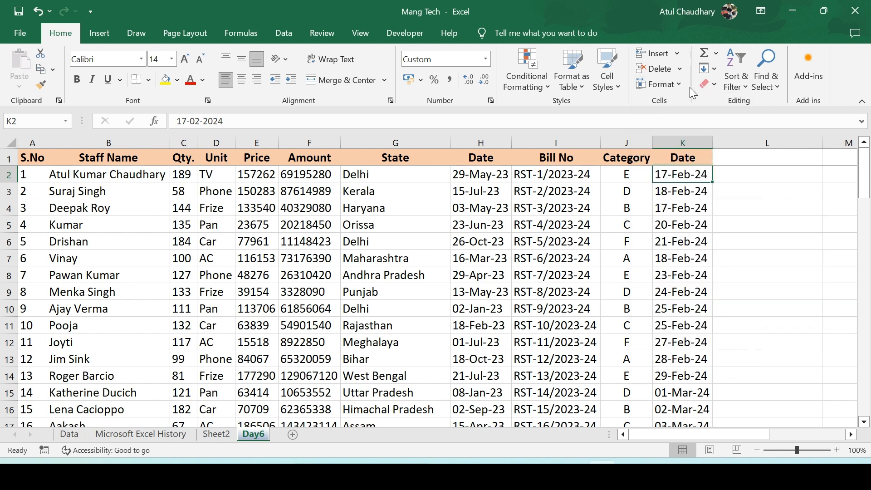
pyautogui.click(678, 83)
pyautogui.click(589, 246)
# Hide the Date column K, then undo the hide
pyautogui.click(665, 141)
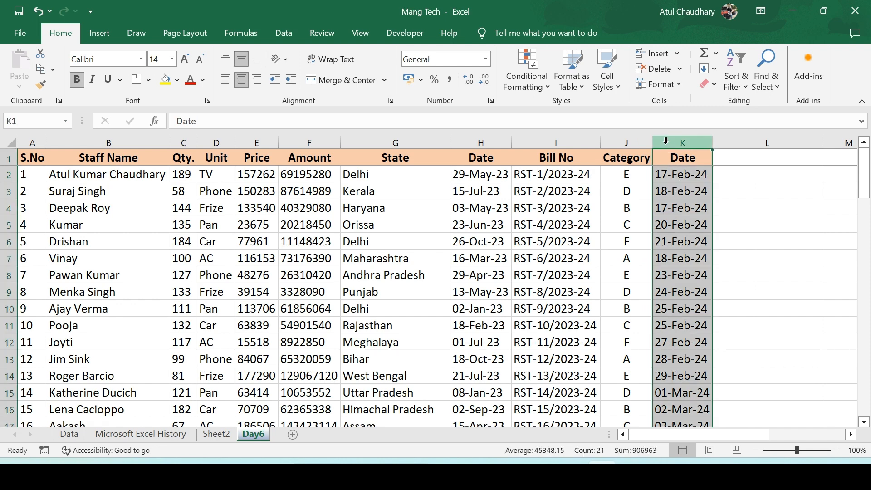
pyautogui.rightClick(665, 144)
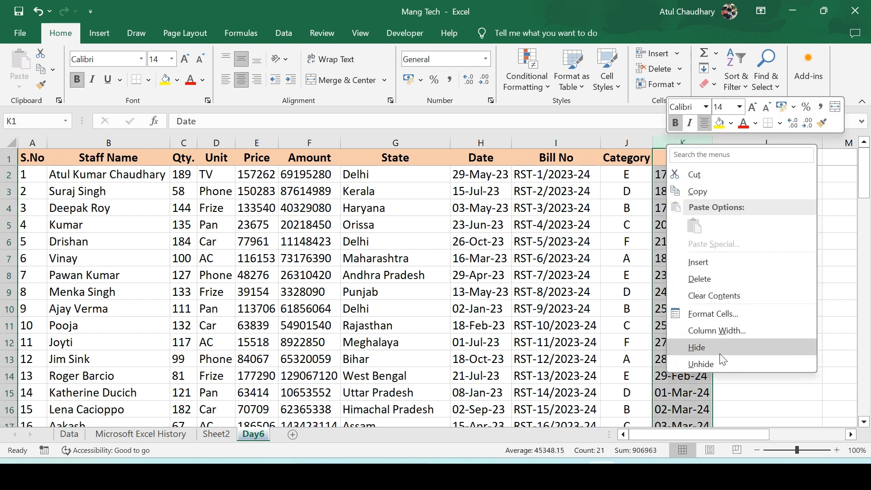
pyautogui.click(717, 349)
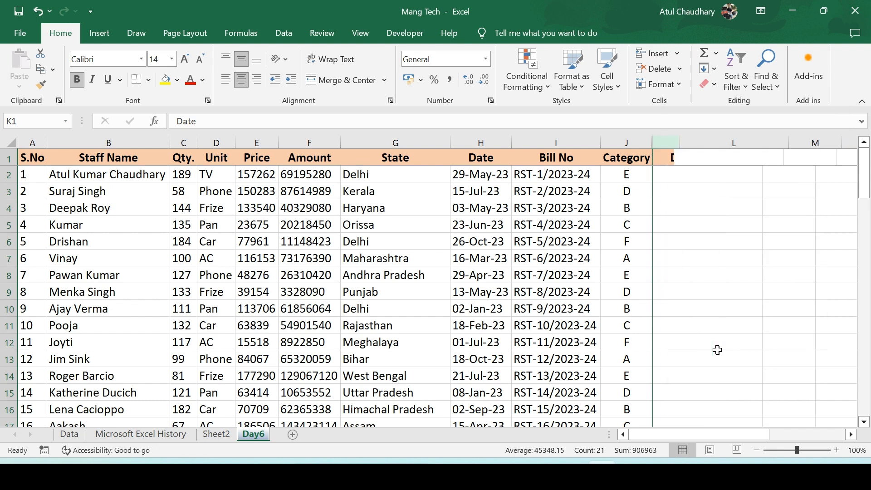
pyautogui.hotkey('ctrl', 'z')
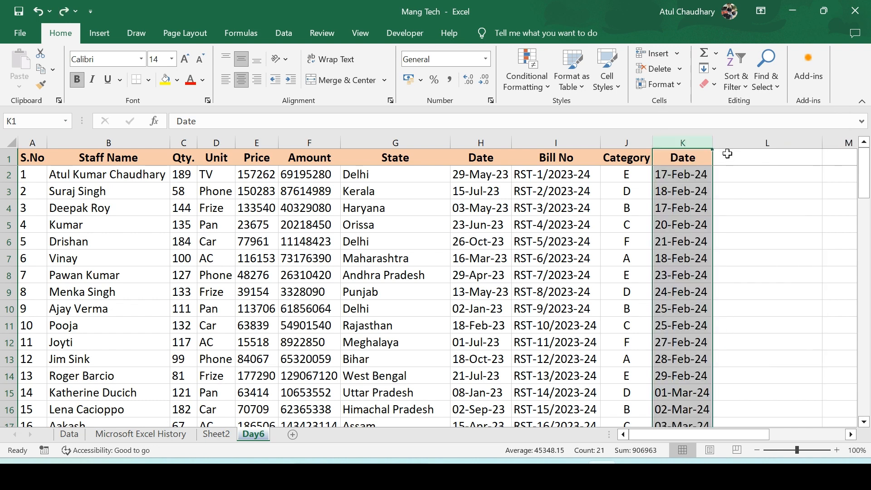
pyautogui.click(679, 84)
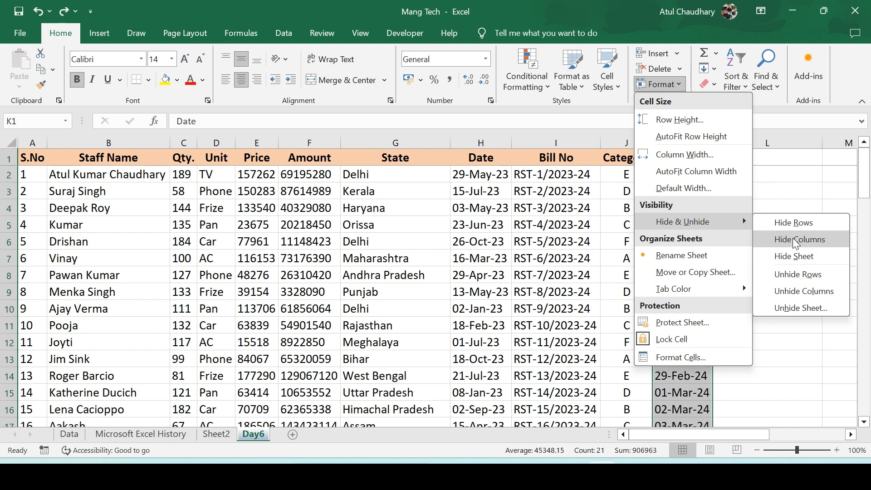
pyautogui.click(596, 224)
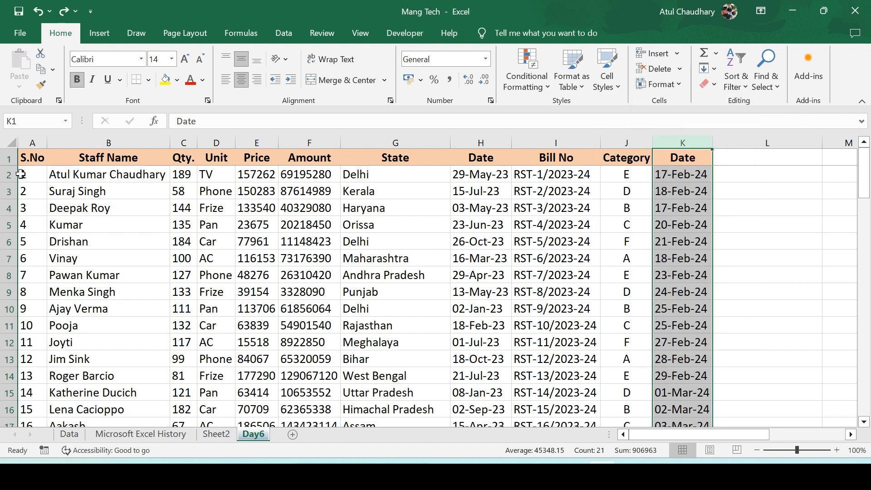
# Try to hide row 2 of the table
pyautogui.click(3, 176)
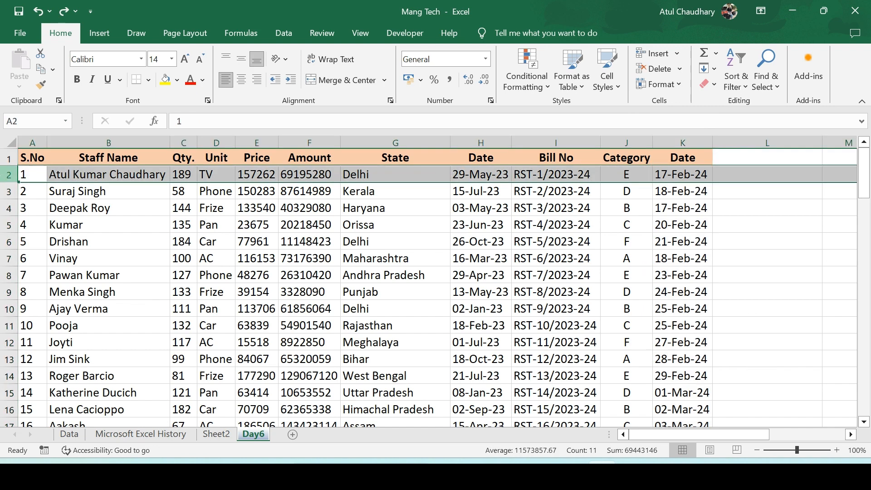
pyautogui.rightClick(4, 176)
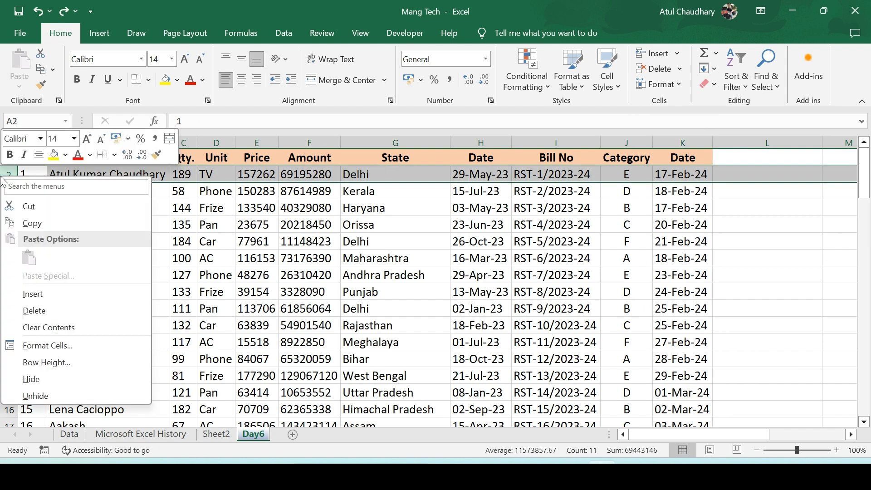
pyautogui.click(41, 390)
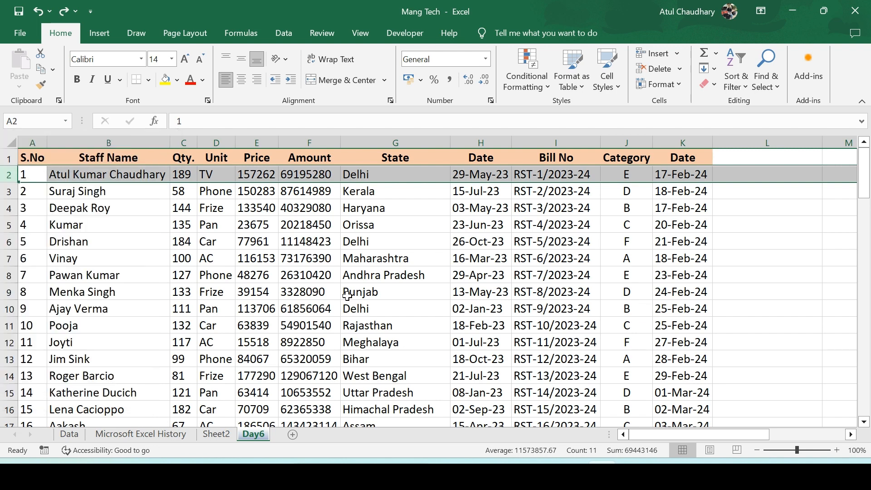
# Hide rows 4 through 8
pyautogui.moveTo(8, 208); pyautogui.dragTo(9, 283)
pyautogui.rightClick(3, 250)
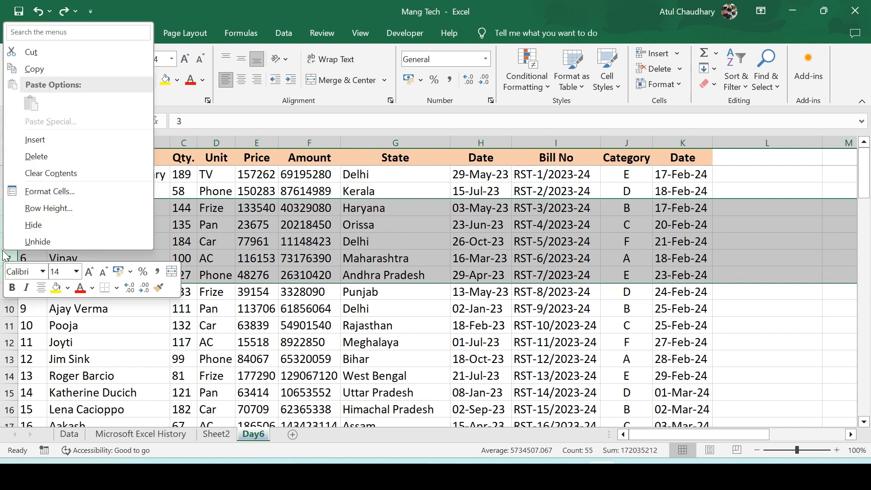
pyautogui.click(37, 219)
# Select rows 3 and 9 and unhide the hidden rows between them
pyautogui.press('Down')
pyautogui.press('Down')
pyautogui.press('Down')
pyautogui.press('Down')
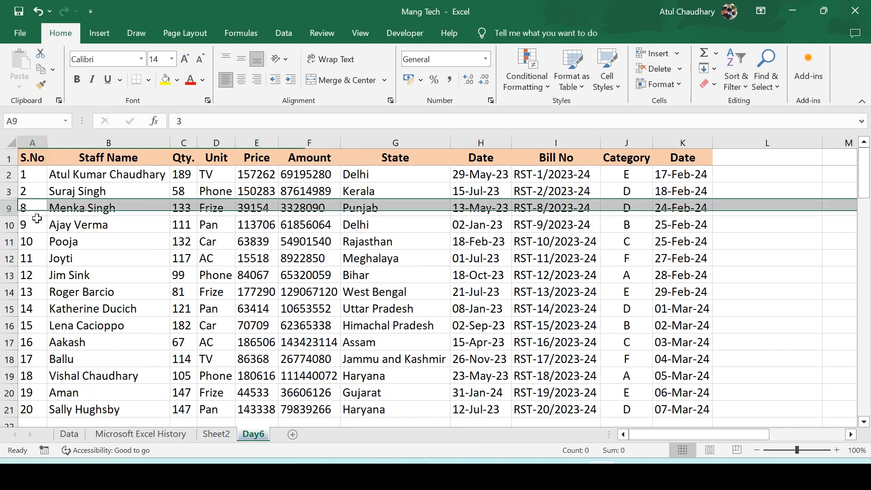
pyautogui.press('Up')
pyautogui.press('Up')
pyautogui.press('Up')
pyautogui.press('Up')
pyautogui.press('Up')
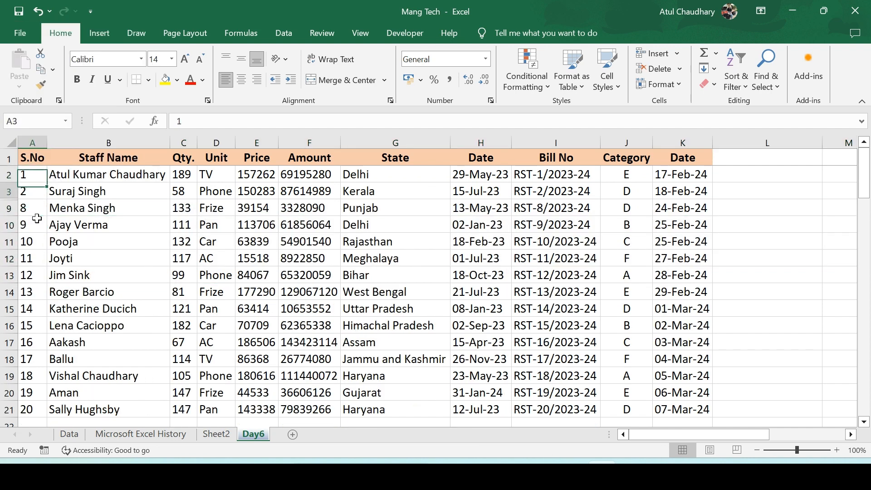
pyautogui.press('Down')
pyautogui.hotkey('shift', 'space')
pyautogui.hotkey('shift', 'Down')
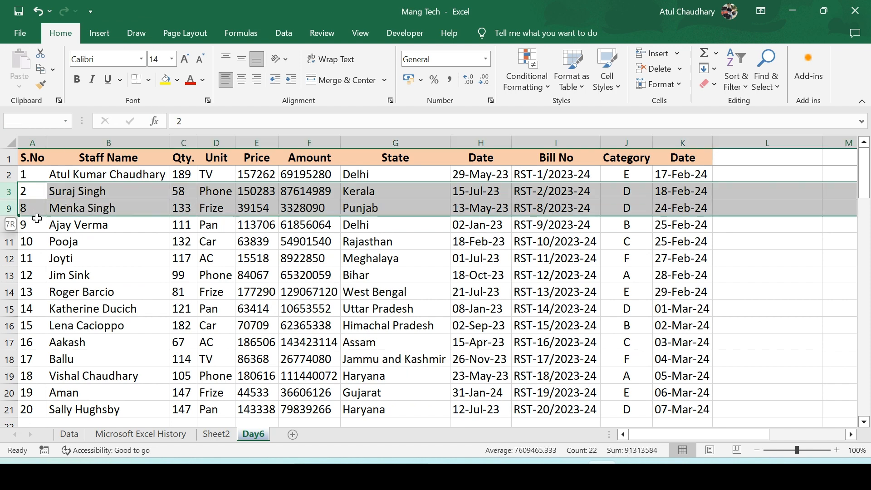
pyautogui.hotkey('shift', 'Down')
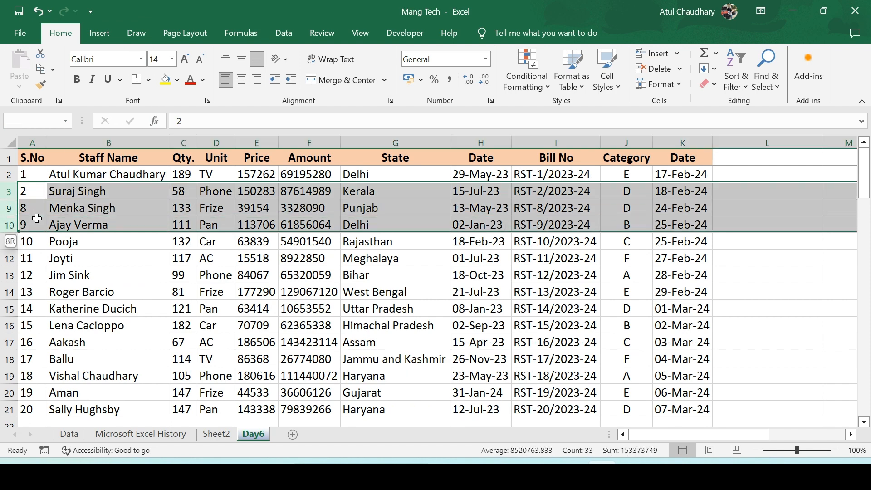
pyautogui.hotkey('shift', 'Up')
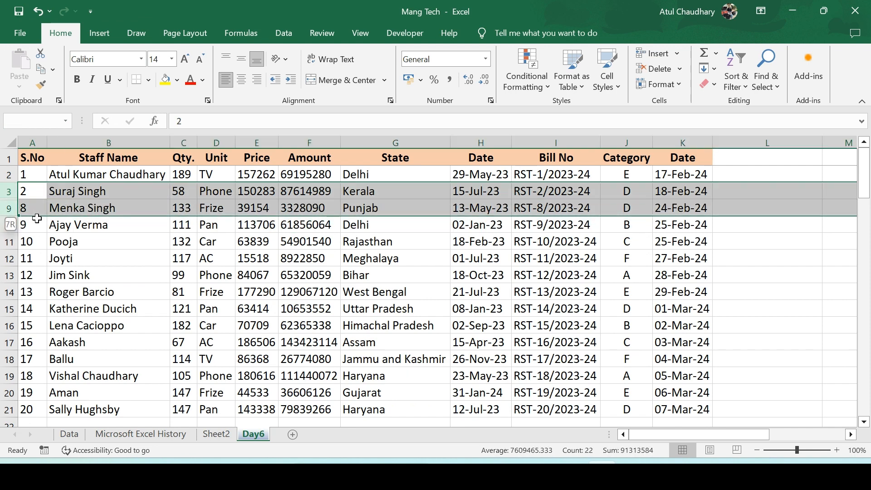
pyautogui.rightClick(19, 192)
pyautogui.click(58, 414)
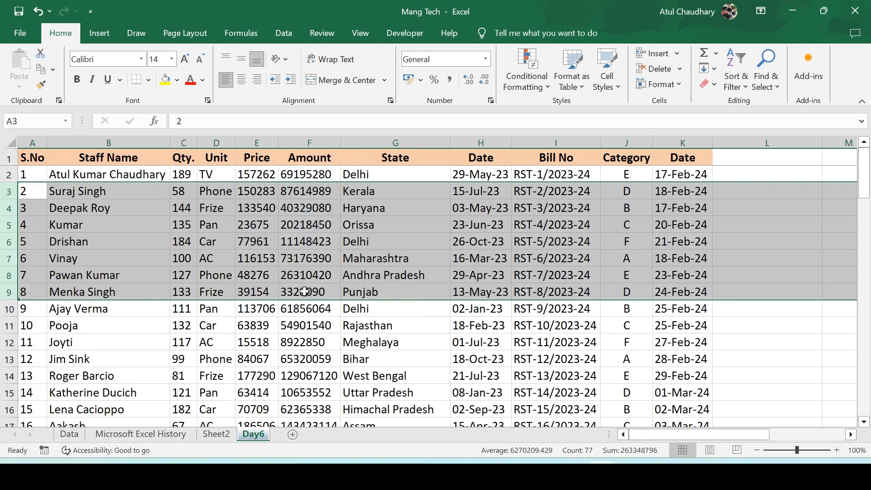
# Open the Day6 sheet's name for renaming without entering a new one
pyautogui.click(305, 291)
pyautogui.click(677, 83)
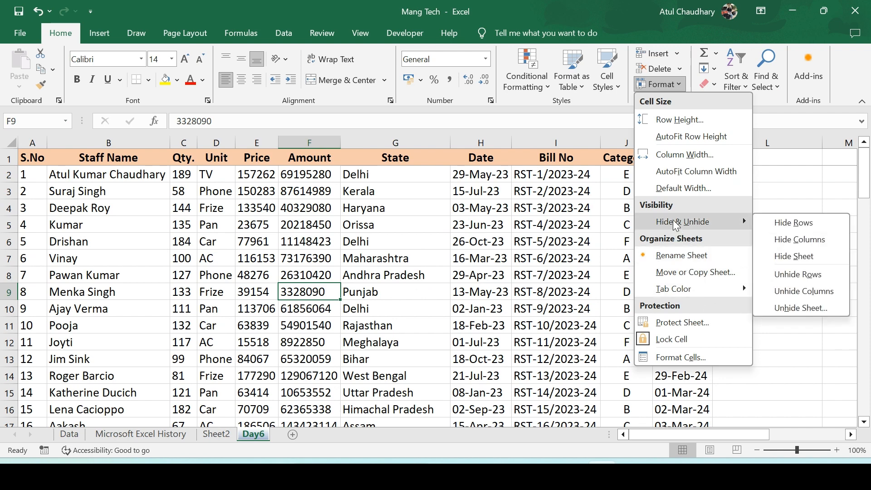
pyautogui.click(715, 252)
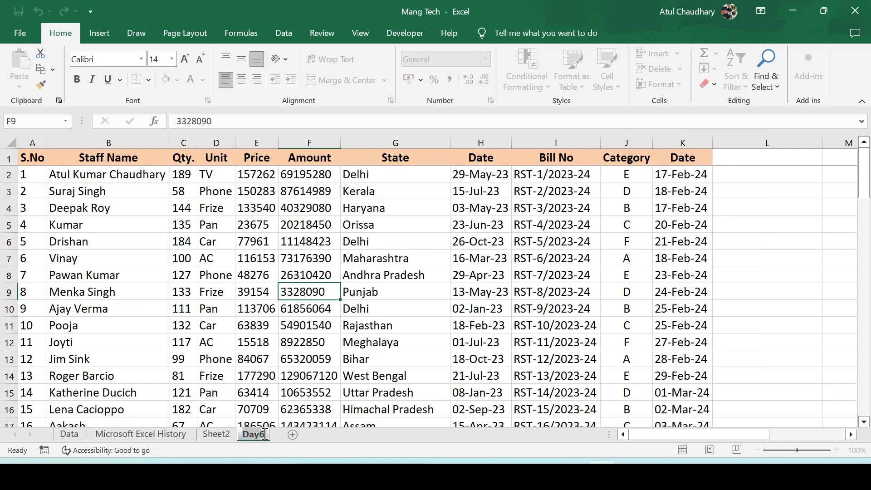
pyautogui.click(295, 356)
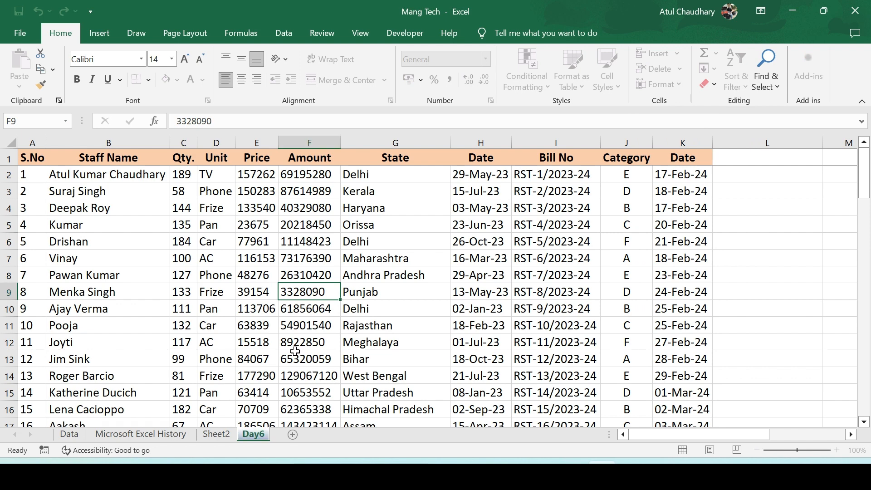
# Set the Day6 sheet's tab colour to the purple standard colour
pyautogui.press('Up')
pyautogui.press('Right')
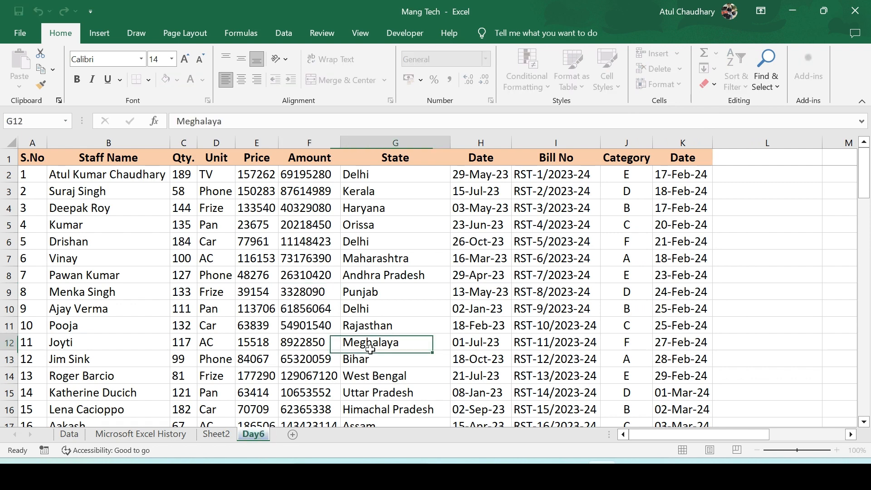
pyautogui.rightClick(257, 434)
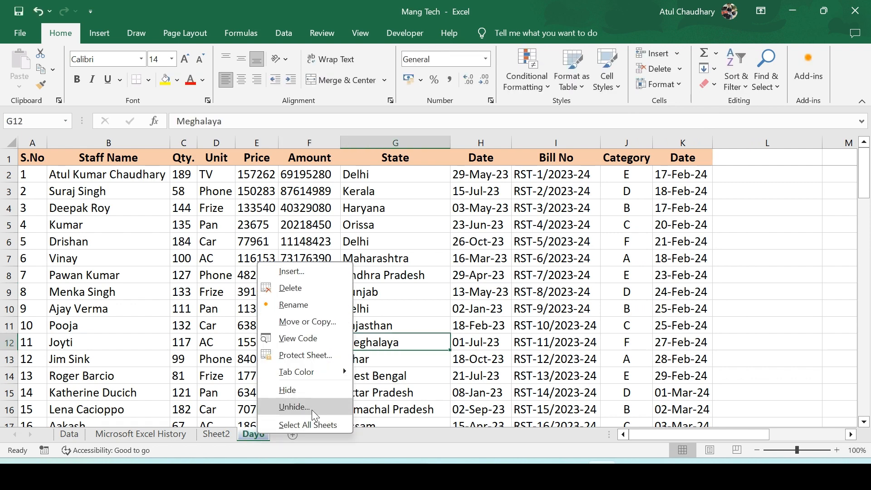
pyautogui.moveTo(319, 370)
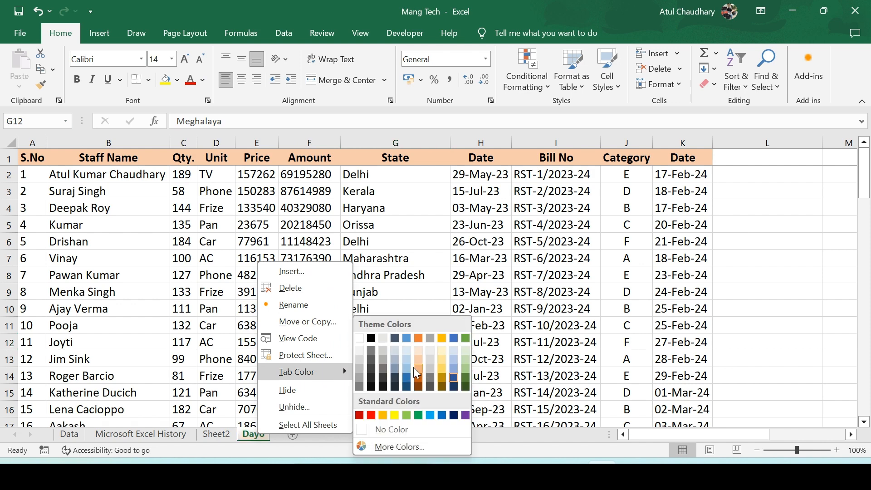
pyautogui.click(465, 417)
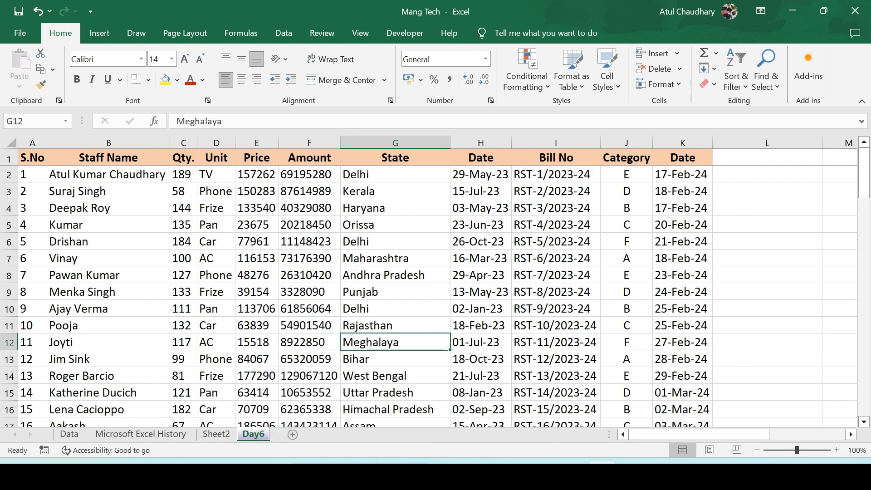
# Insert a new worksheet after Day6 and return to the Day6 sheet
pyautogui.click(291, 377)
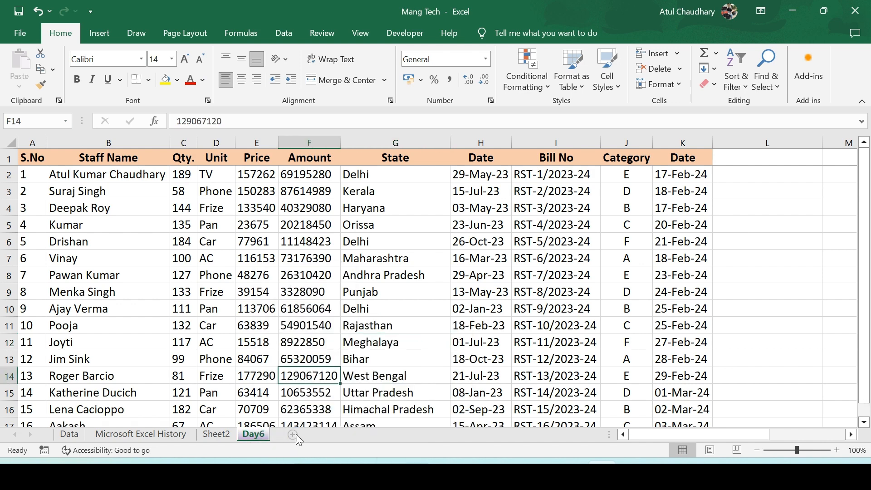
pyautogui.click(294, 435)
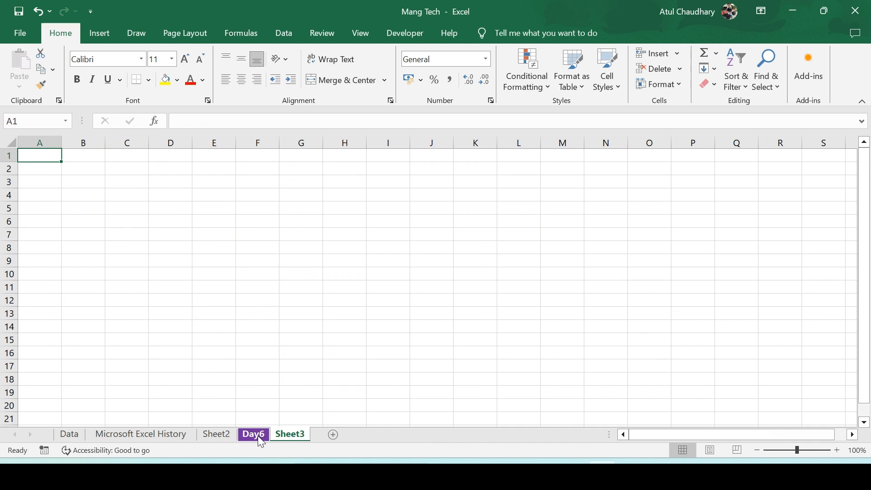
pyautogui.click(257, 435)
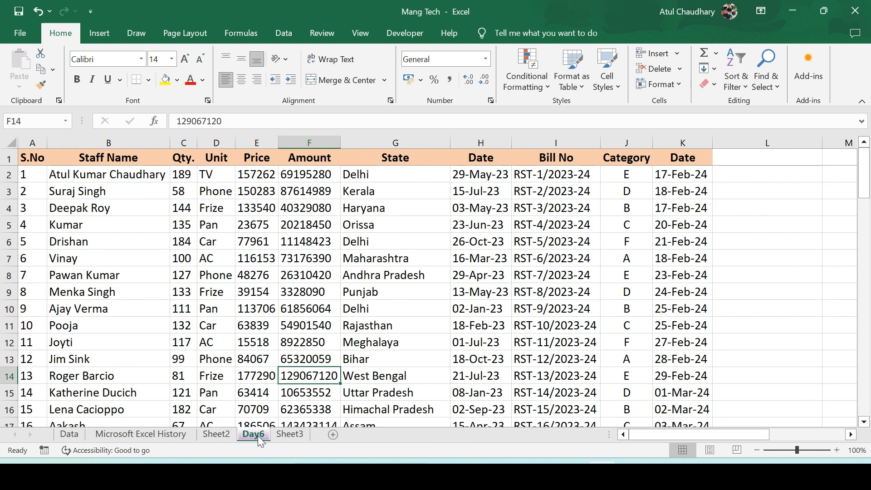
# Move the Day6 sheet to the front of the workbook, before the Data sheet
pyautogui.click(678, 83)
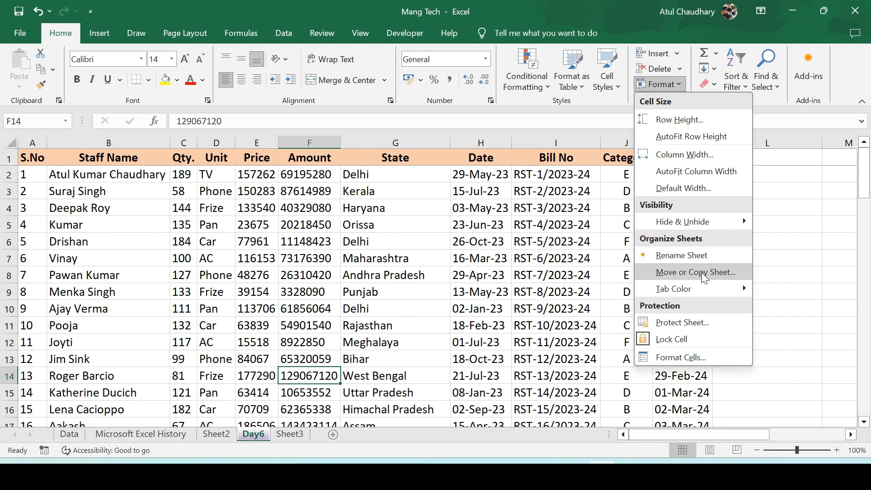
pyautogui.moveTo(698, 284)
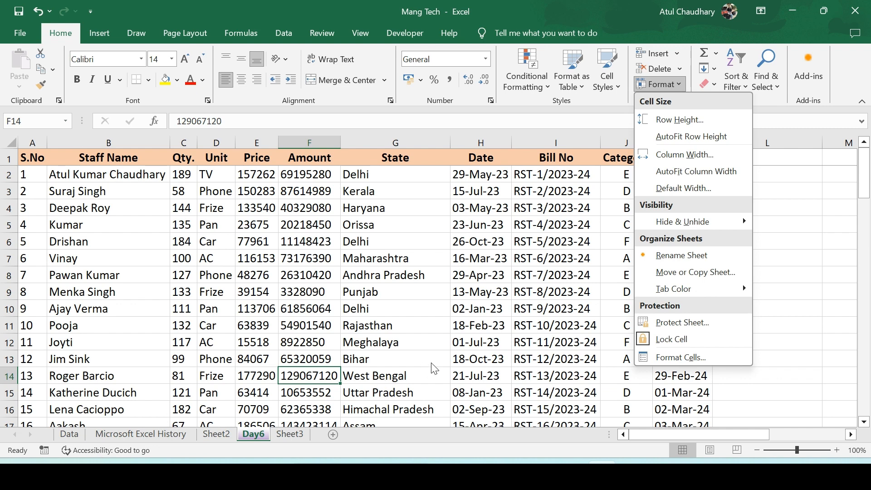
pyautogui.click(696, 272)
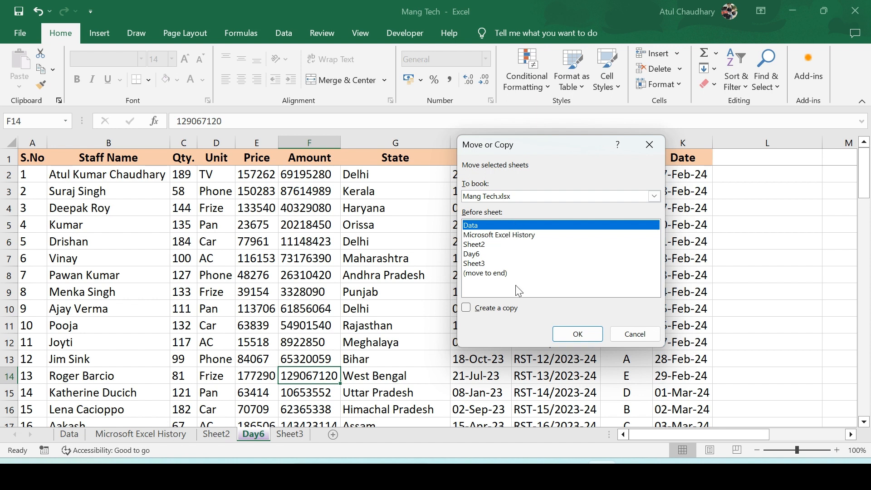
pyautogui.click(486, 276)
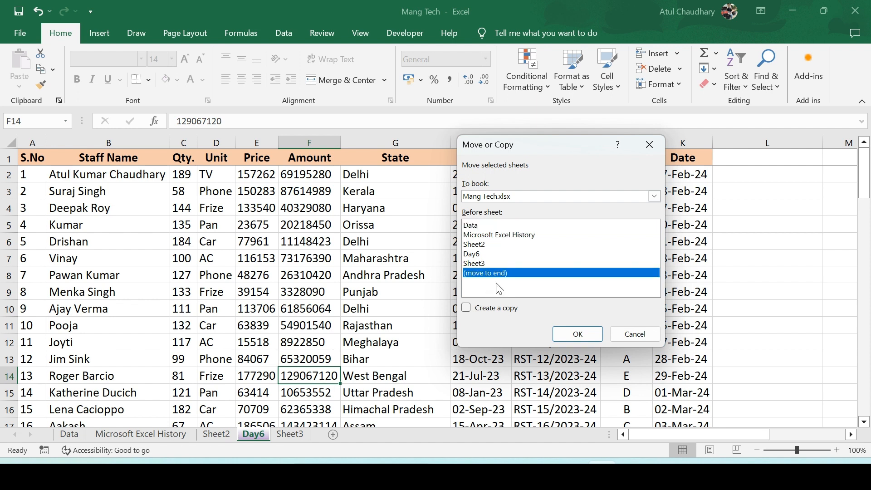
pyautogui.click(479, 225)
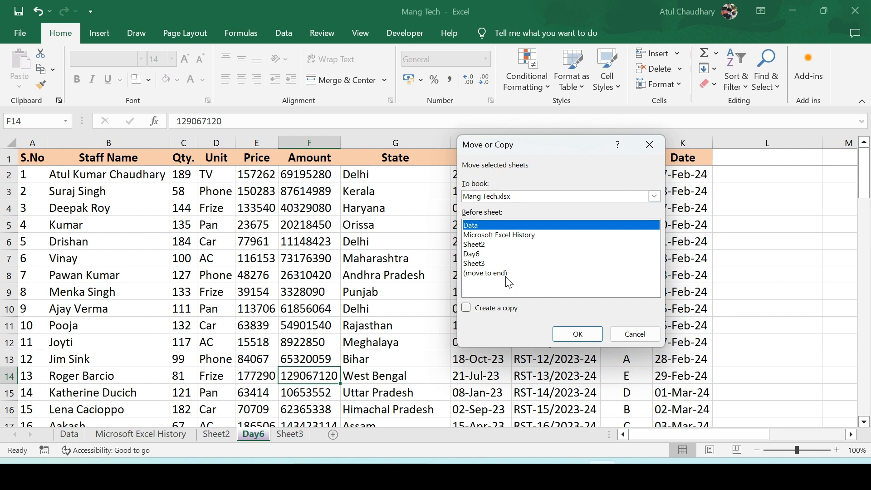
pyautogui.click(563, 330)
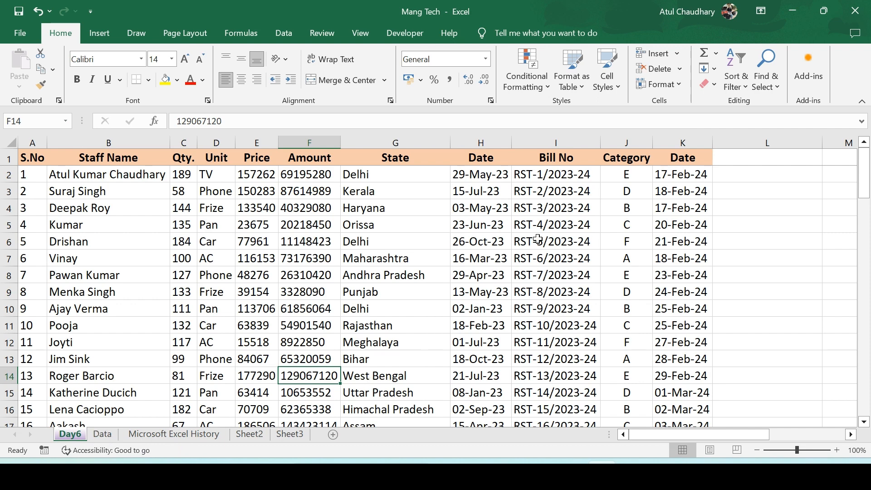
# Move the Day6 sheet to the end of the workbook
pyautogui.click(679, 84)
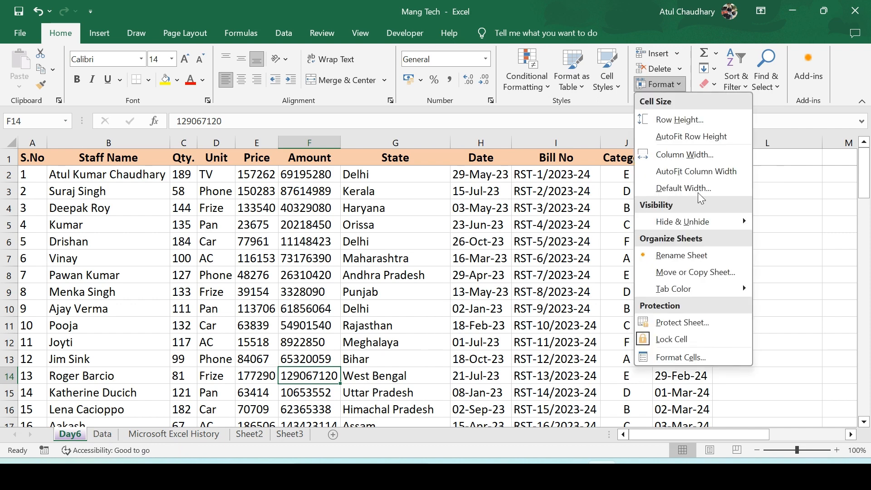
pyautogui.click(690, 278)
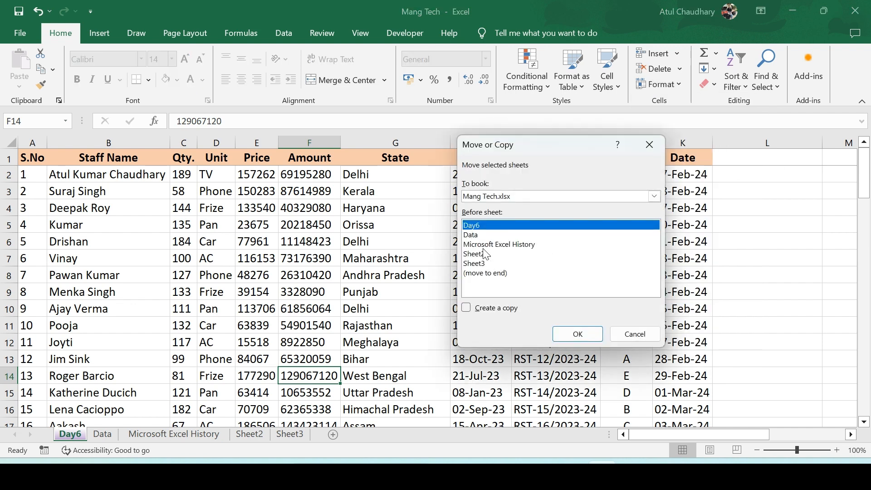
pyautogui.click(493, 273)
pyautogui.click(578, 335)
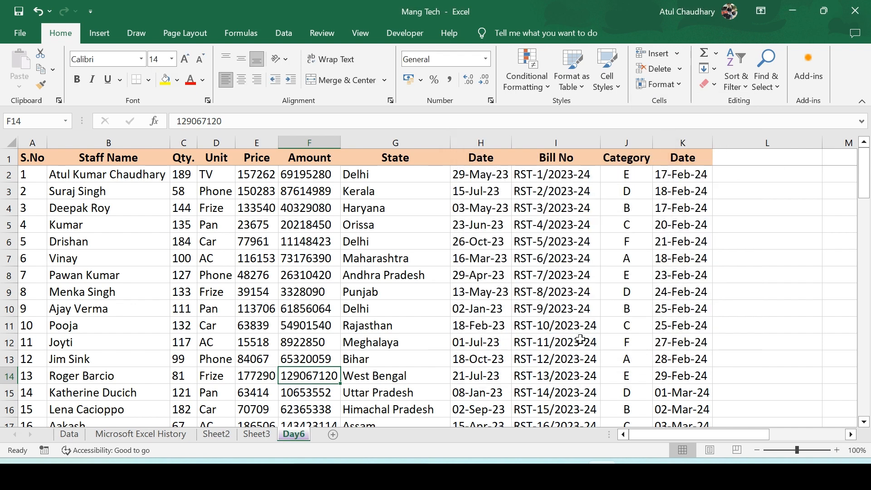
# Create a copy of the Day6 sheet placed before the Data sheet in the same workbook, then return to Day6
pyautogui.click(678, 81)
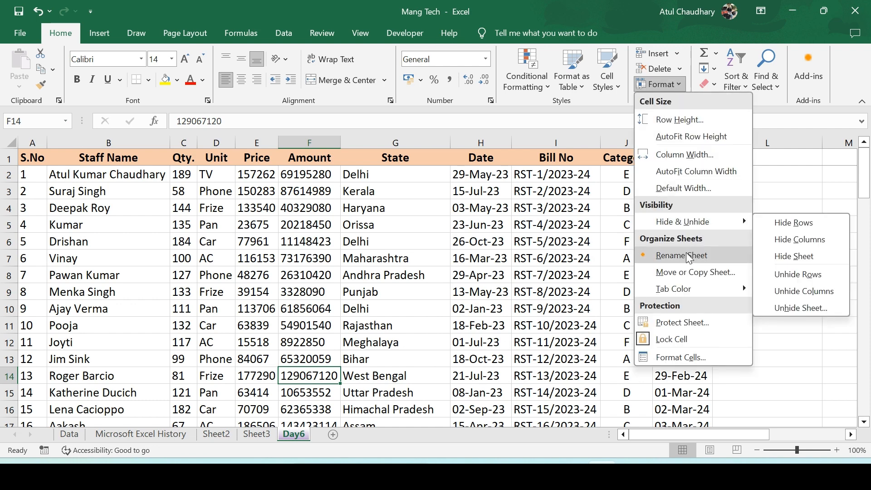
pyautogui.click(682, 272)
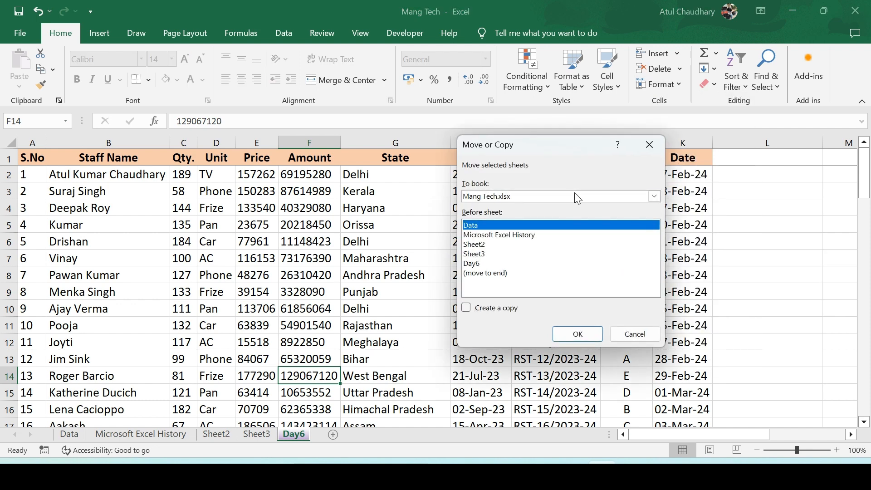
pyautogui.click(466, 308)
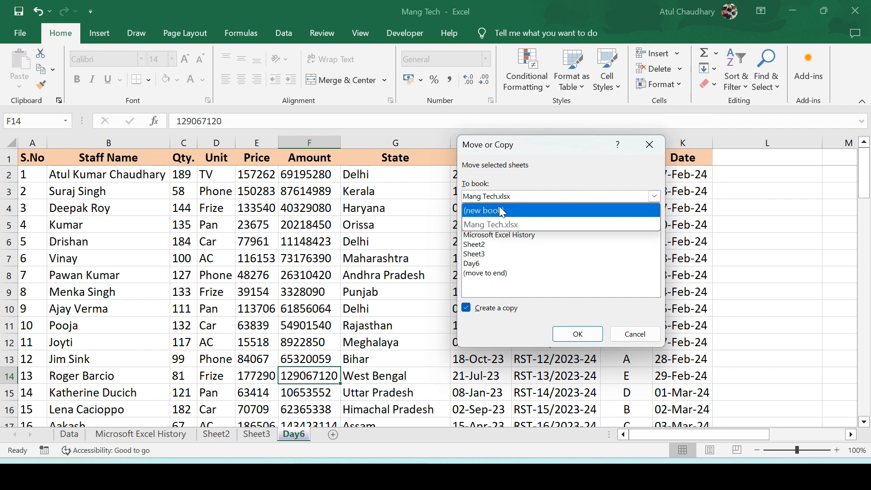
pyautogui.click(533, 287)
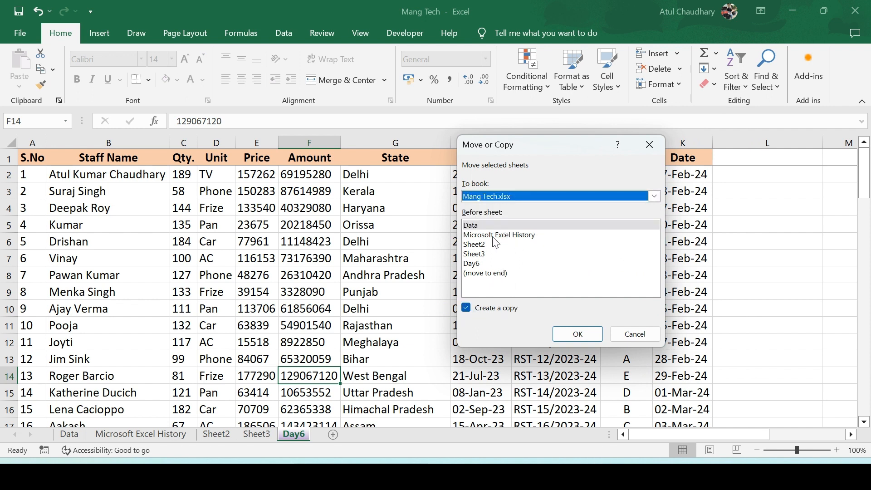
pyautogui.click(576, 341)
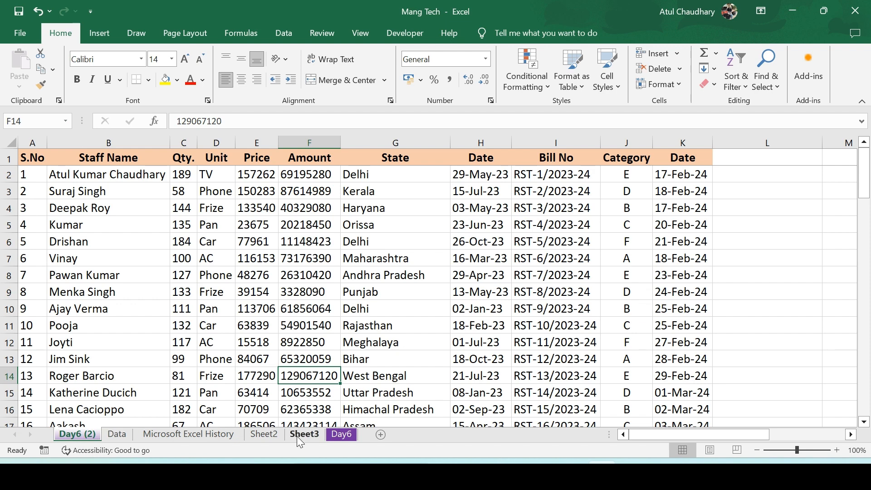
pyautogui.click(342, 434)
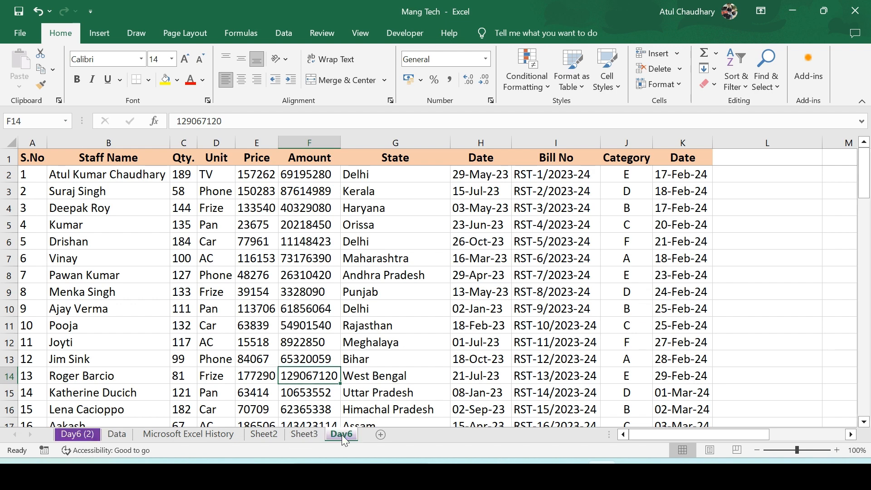
# Protect the Day6 sheet with a password, entering and confirming the sheet password
pyautogui.click(678, 82)
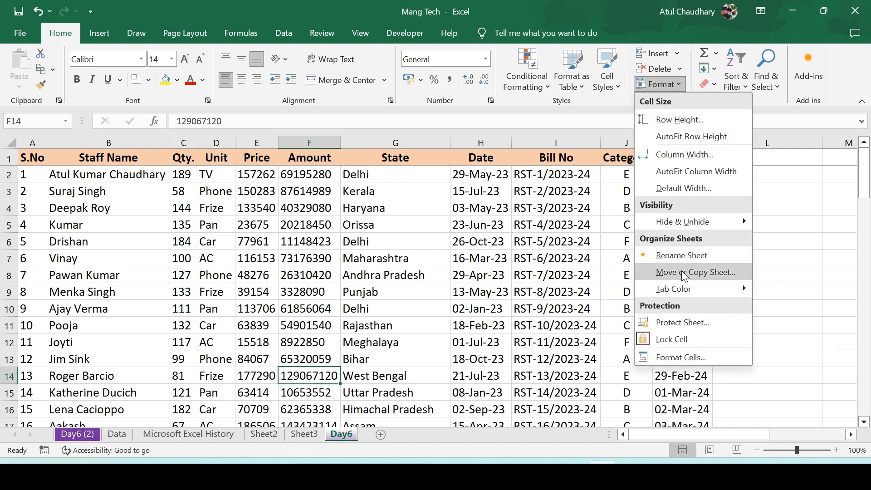
pyautogui.click(687, 320)
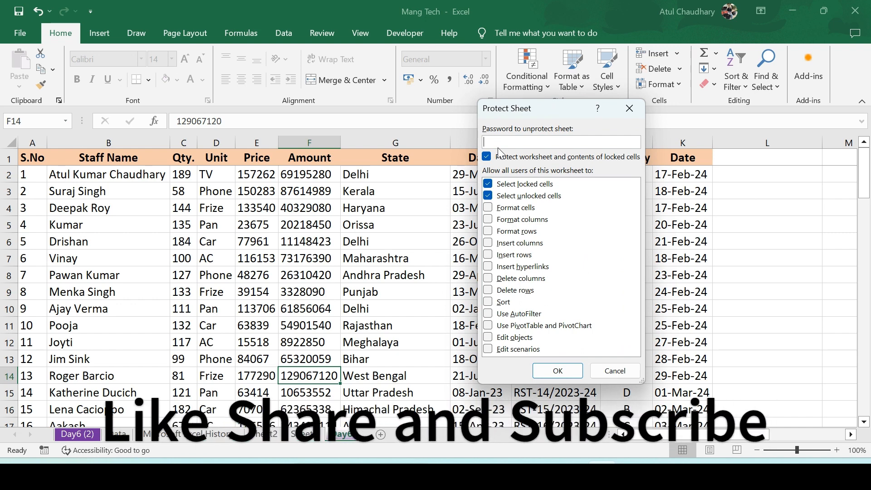
pyautogui.write('••••')
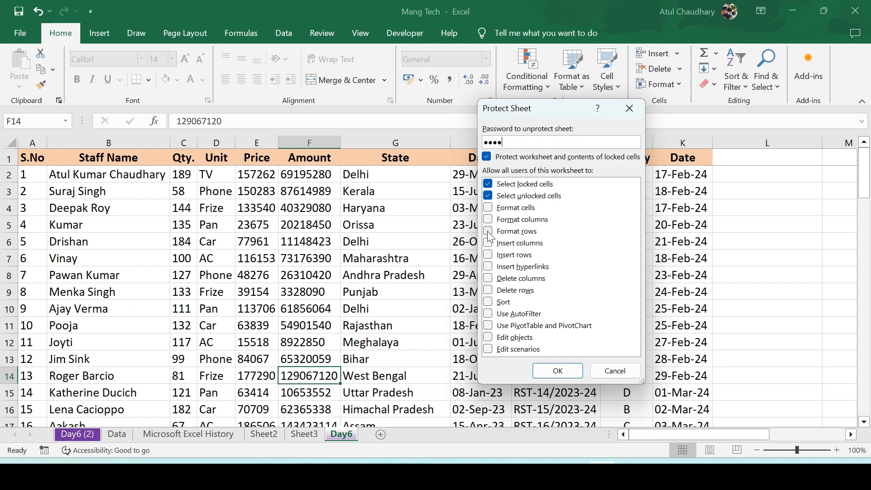
pyautogui.click(569, 373)
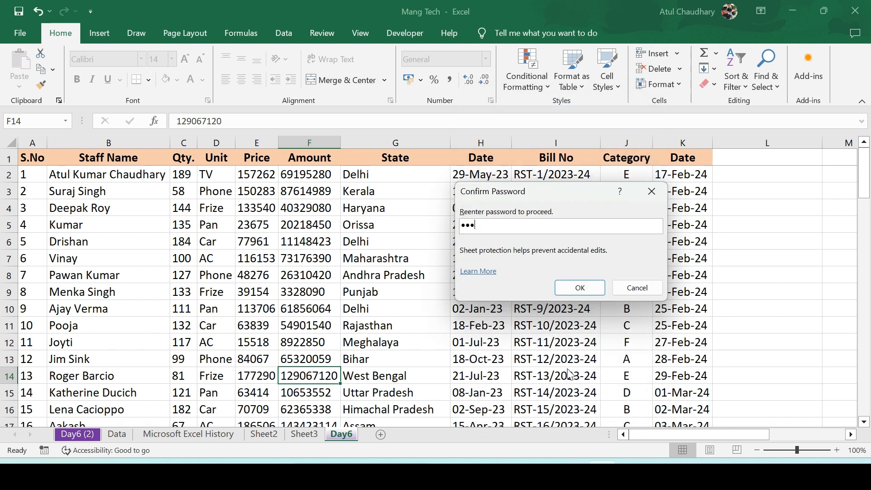
pyautogui.click(580, 288)
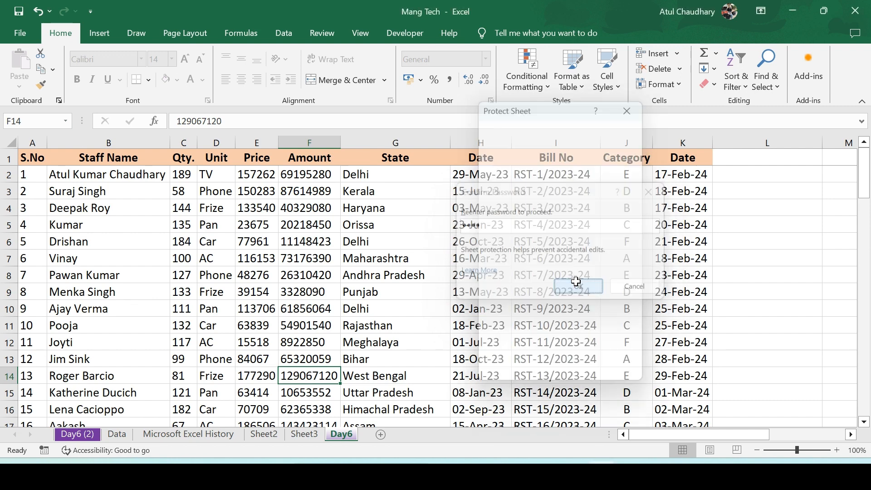
# Try to edit cells in the State column of the protected sheet
pyautogui.doubleClick(387, 239)
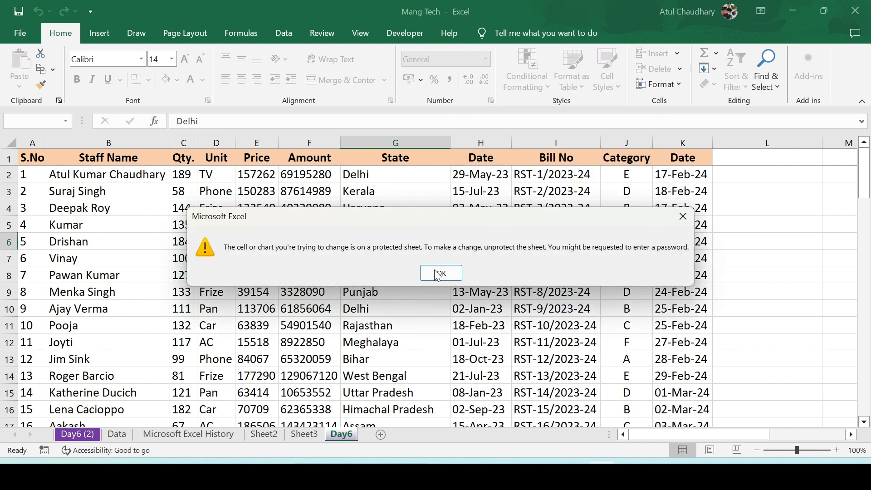
pyautogui.click(449, 273)
pyautogui.click(369, 257)
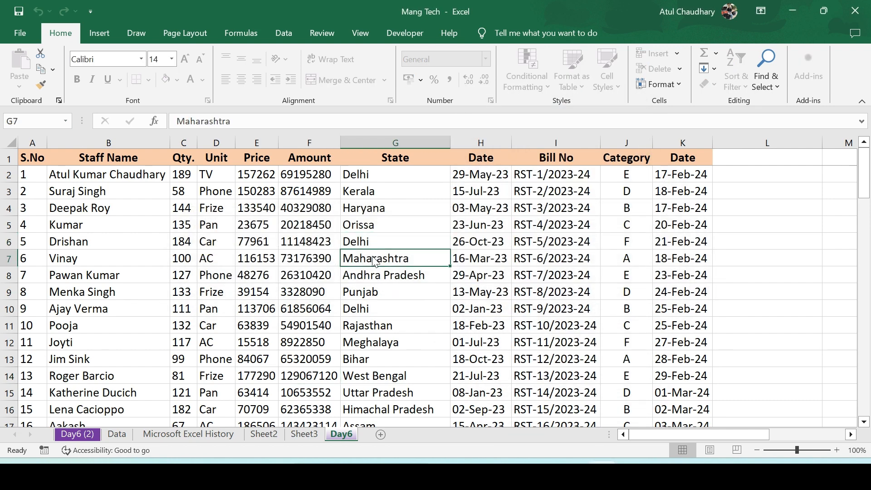
pyautogui.doubleClick(373, 258)
pyautogui.press('Return')
# Unprotect the Day6 sheet
pyautogui.click(676, 83)
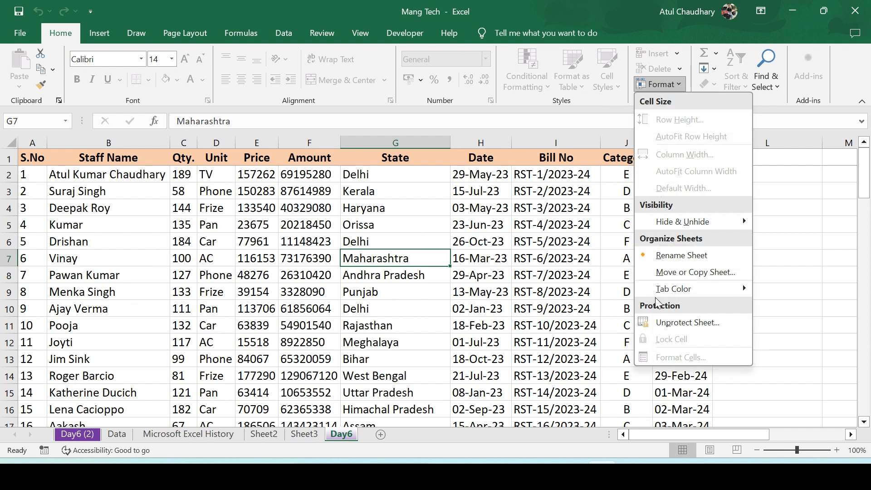
pyautogui.click(661, 324)
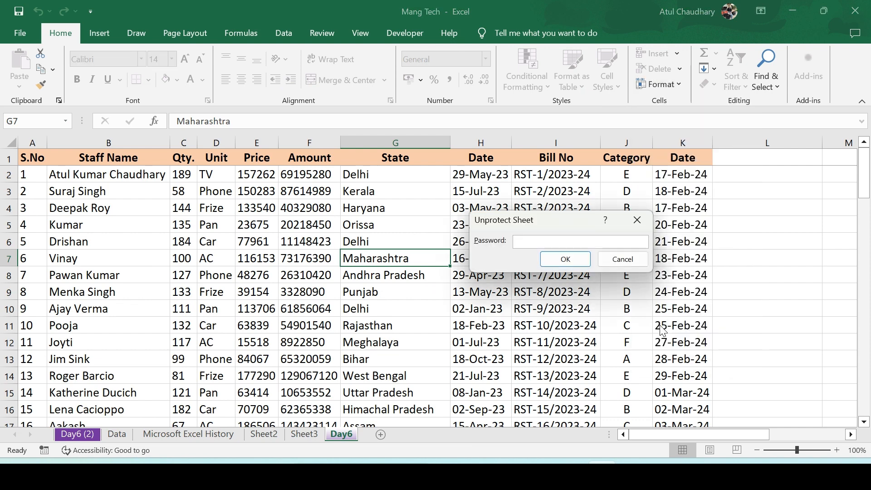
pyautogui.click(565, 258)
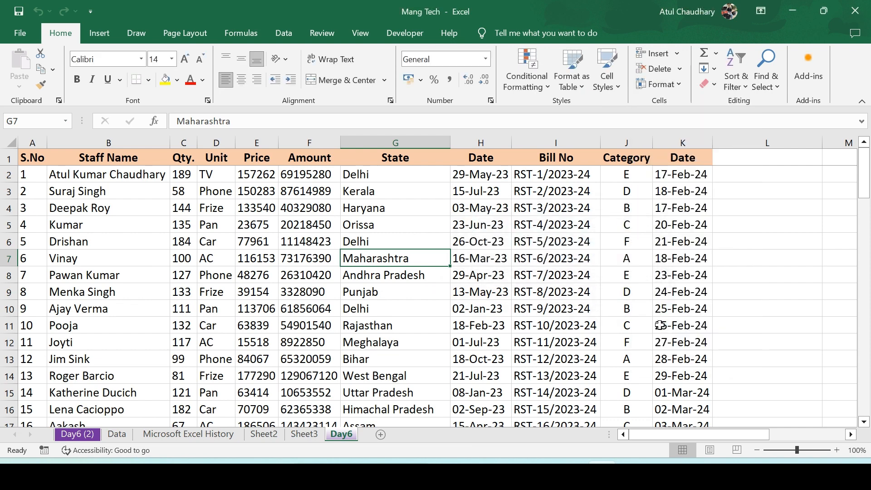
# Open the Format Cells dialog for the selected State cell and confirm it unchanged
pyautogui.click(675, 84)
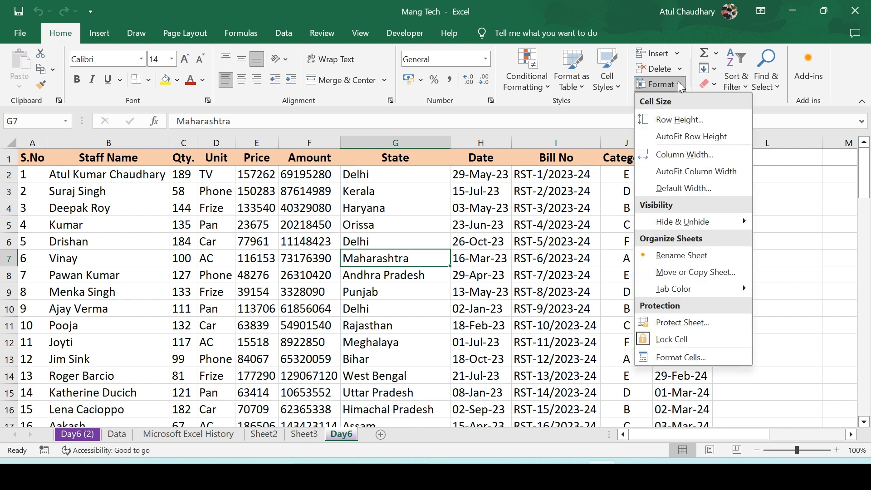
pyautogui.click(677, 361)
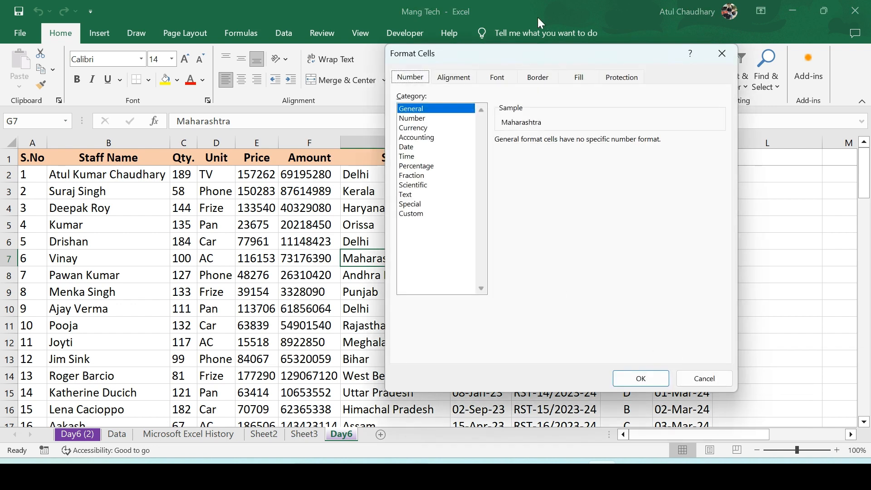
pyautogui.moveTo(516, 52); pyautogui.dragTo(483, 55)
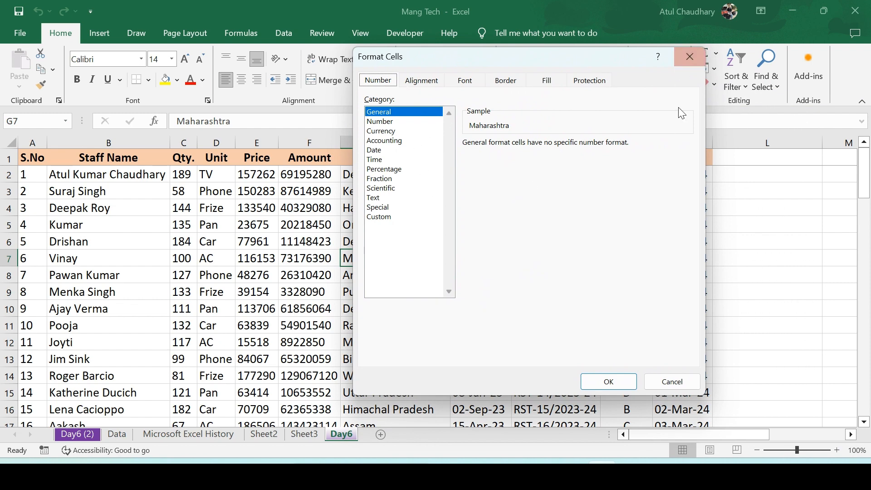
pyautogui.click(608, 382)
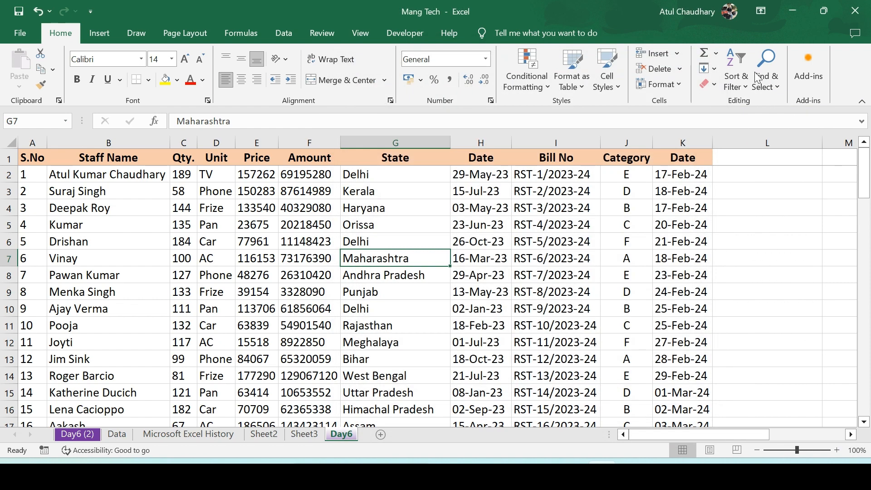
pyautogui.click(716, 54)
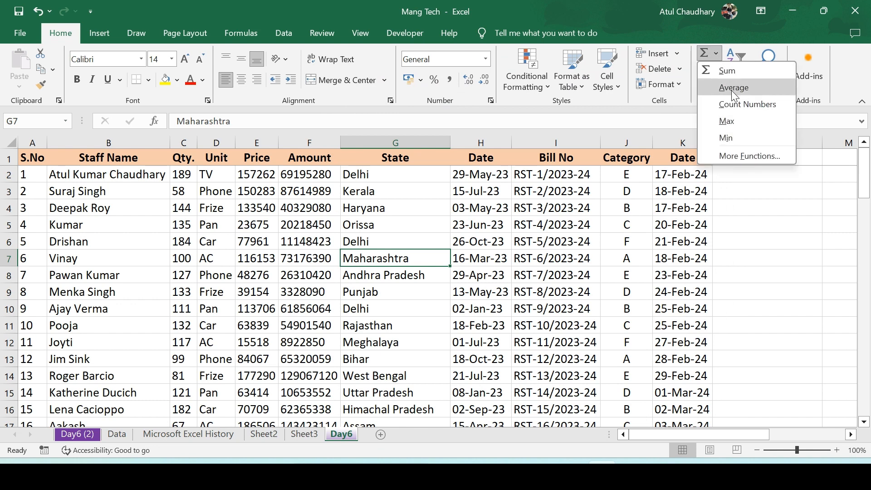
pyautogui.click(695, 192)
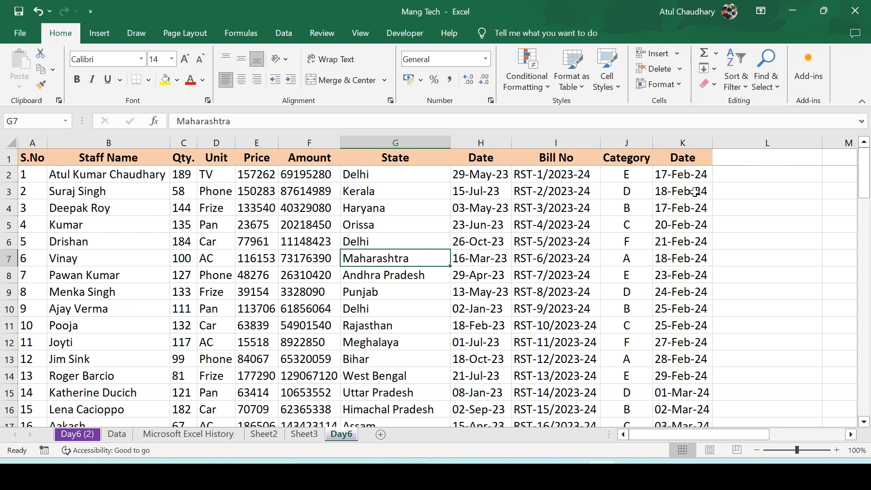
pyautogui.click(592, 190)
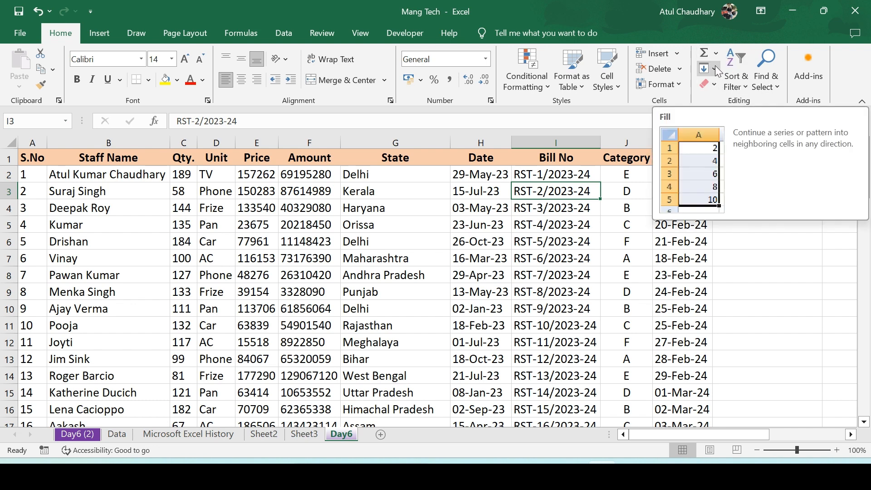
pyautogui.click(715, 69)
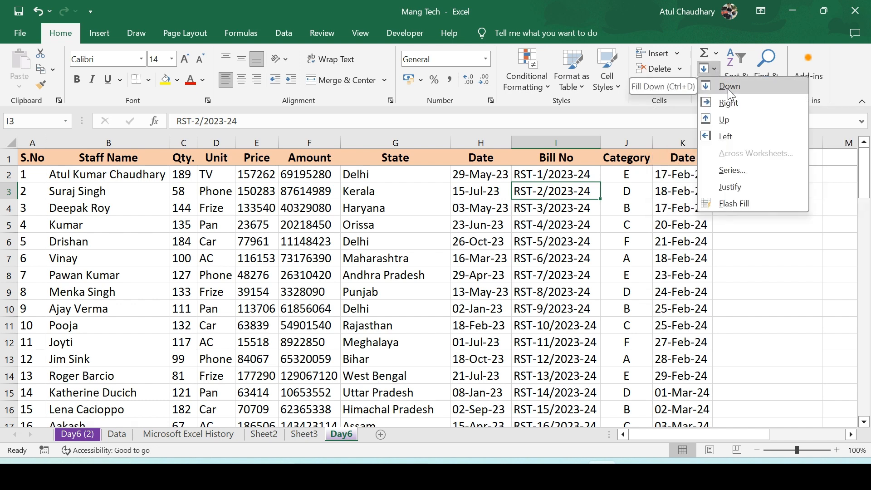
pyautogui.click(688, 184)
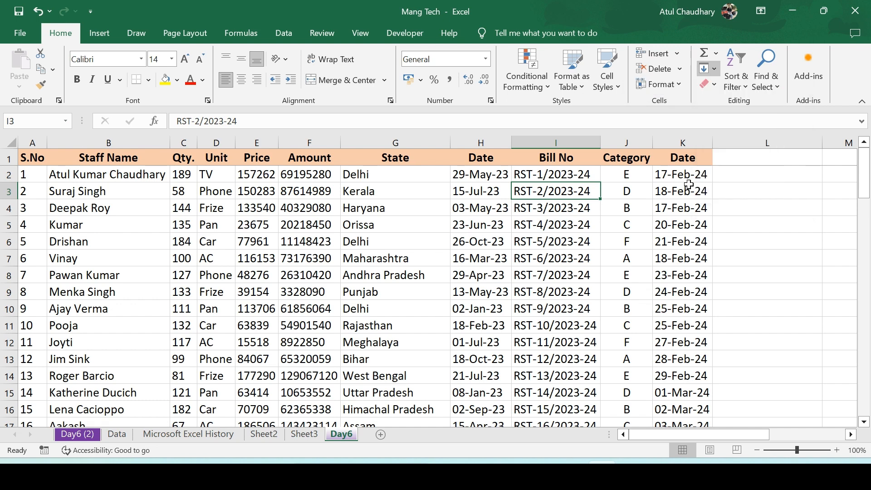
# Fill cell K2 down from the Date header above it
pyautogui.click(688, 183)
pyautogui.press('Right')
pyautogui.press('Up')
pyautogui.press('Left')
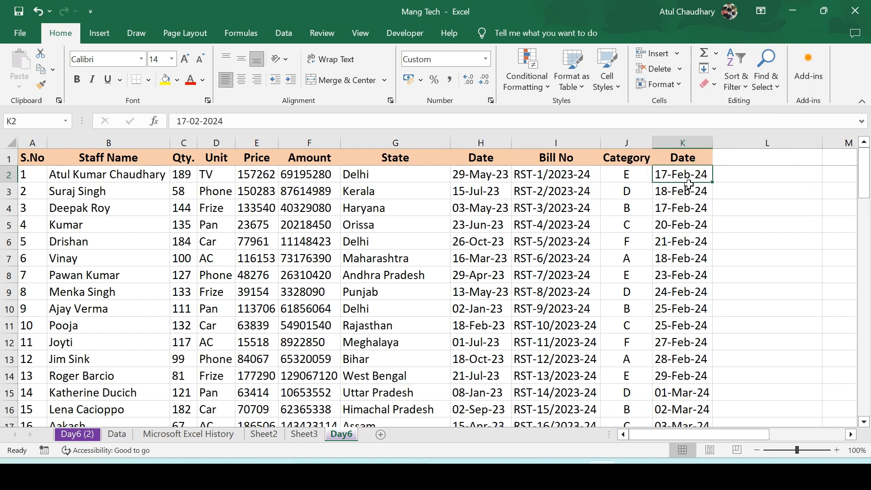
pyautogui.click(713, 69)
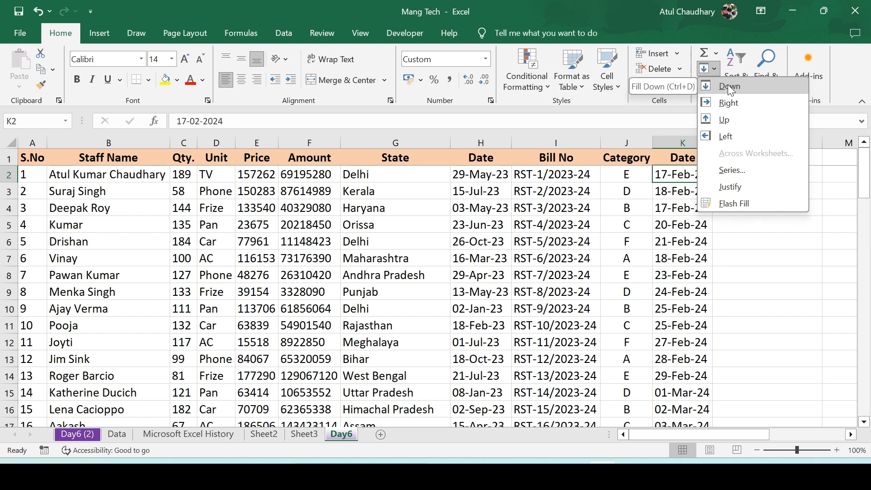
pyautogui.click(728, 85)
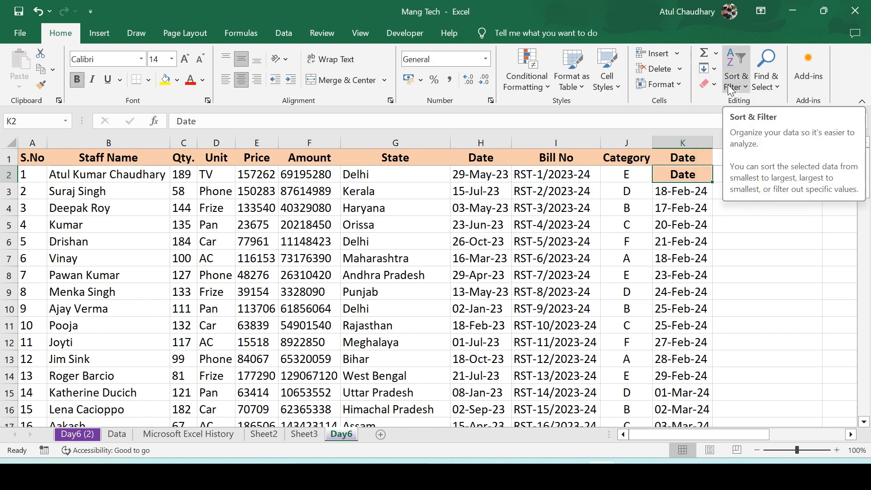
# Fill cell K2 right from the Category cell, then up from the date below it
pyautogui.click(715, 69)
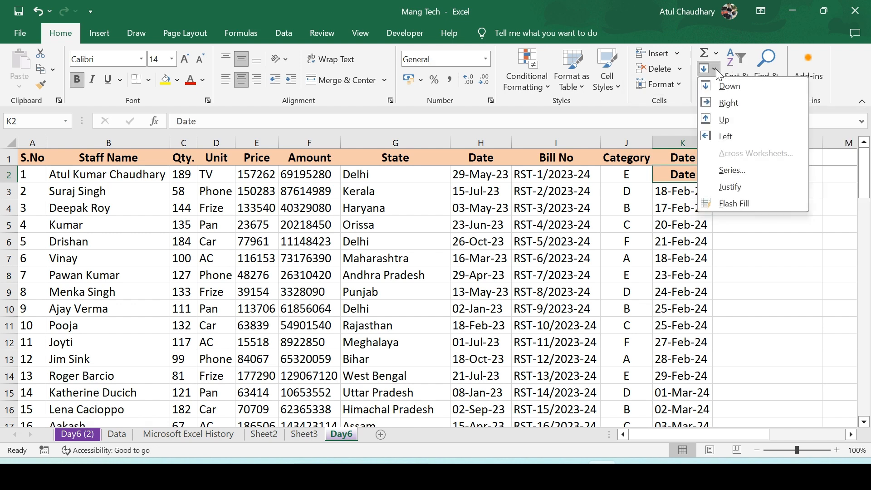
pyautogui.click(728, 102)
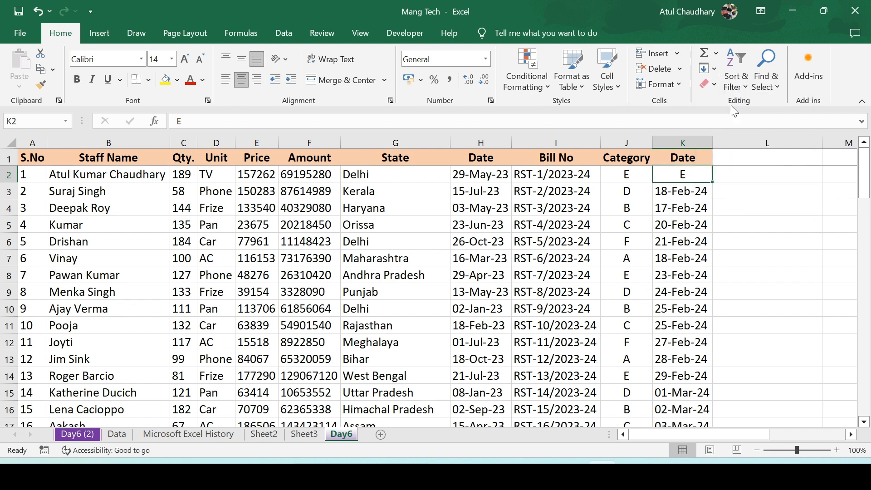
pyautogui.click(715, 68)
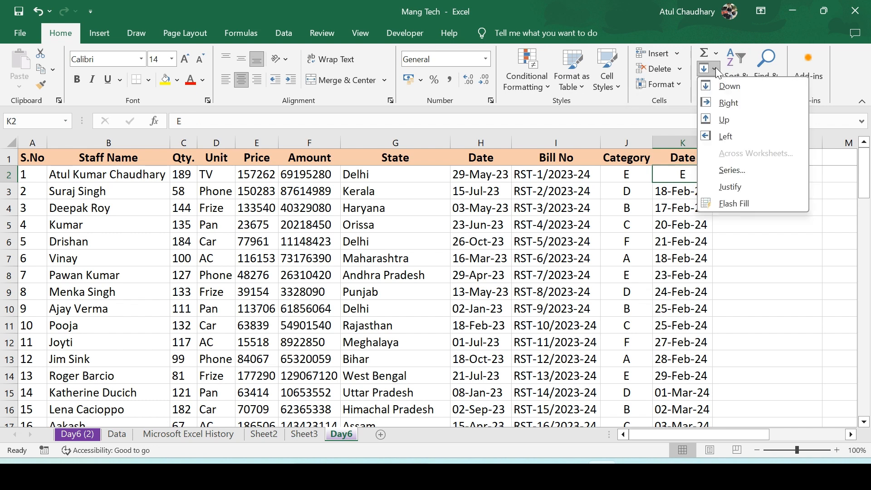
pyautogui.click(732, 117)
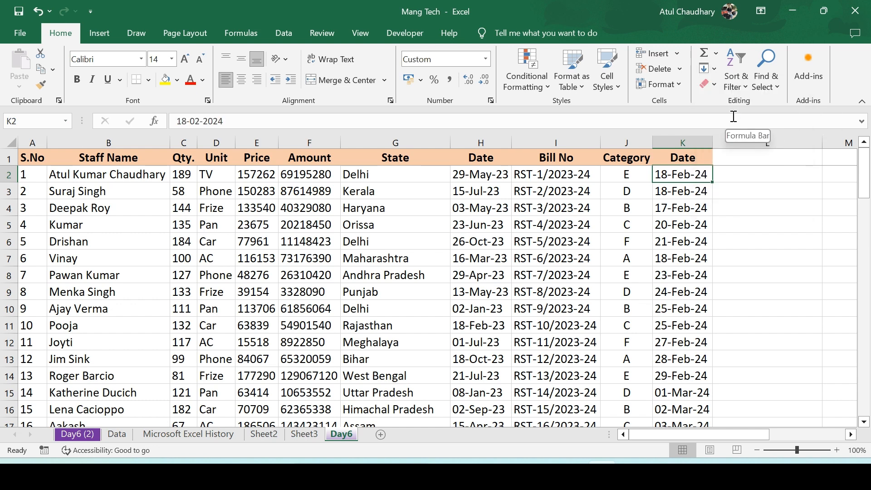
# Fill cell K2 left from the empty neighbouring cell, then undo the fills
pyautogui.click(715, 68)
pyautogui.click(738, 138)
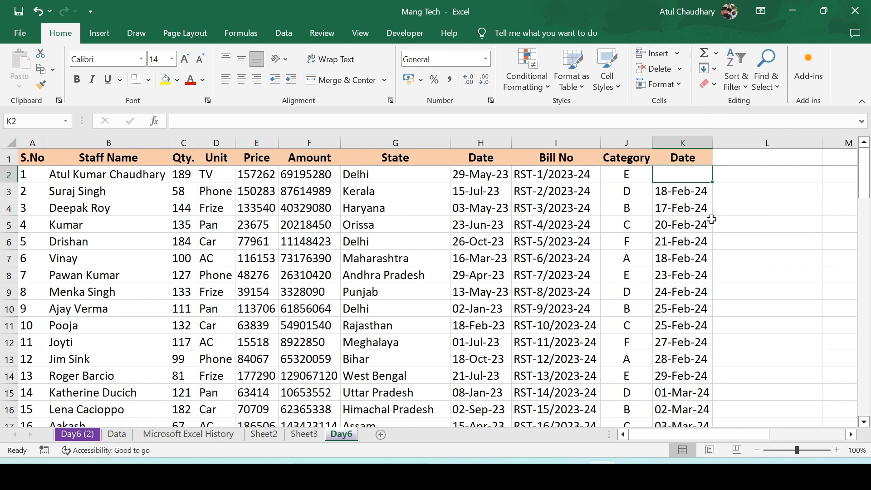
pyautogui.hotkey('ctrl', 'z')
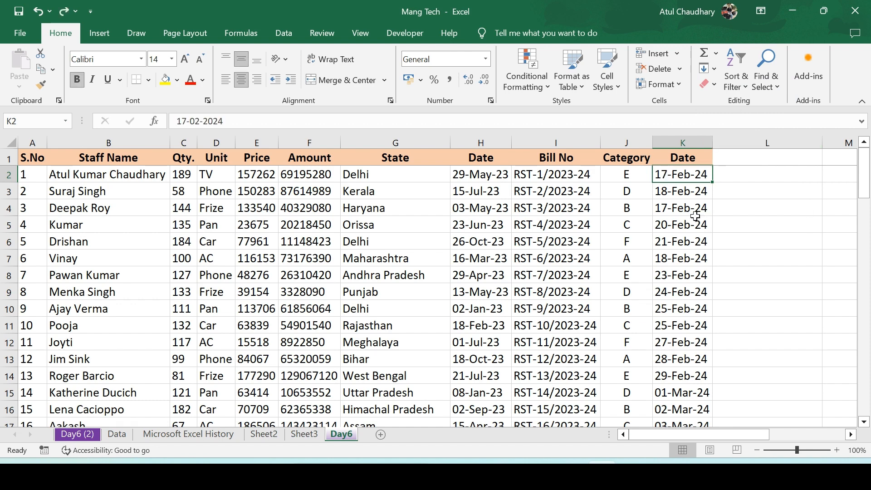
pyautogui.hotkey('ctrl', 'z')
# Open the fill Series options and close them without changes
pyautogui.click(715, 67)
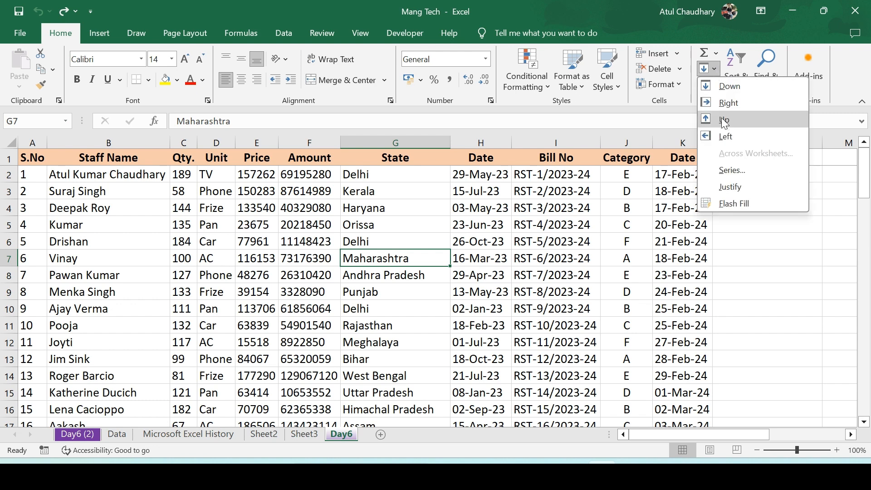
pyautogui.click(727, 170)
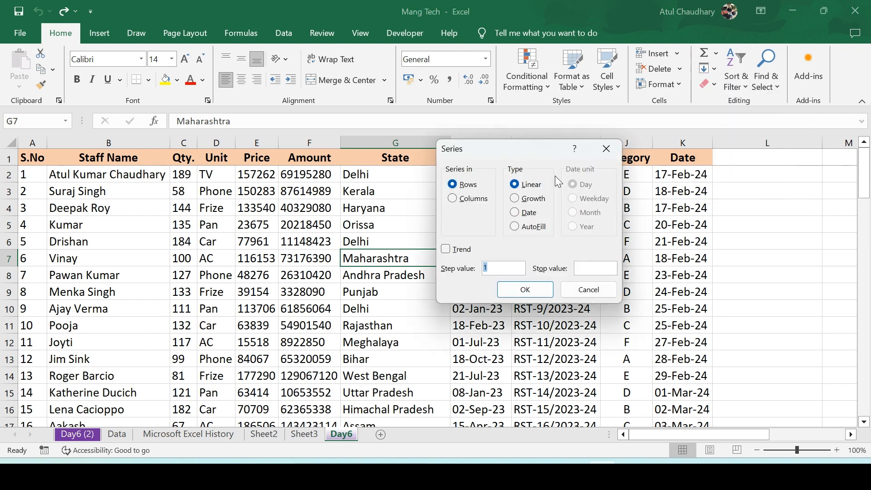
pyautogui.press('Escape')
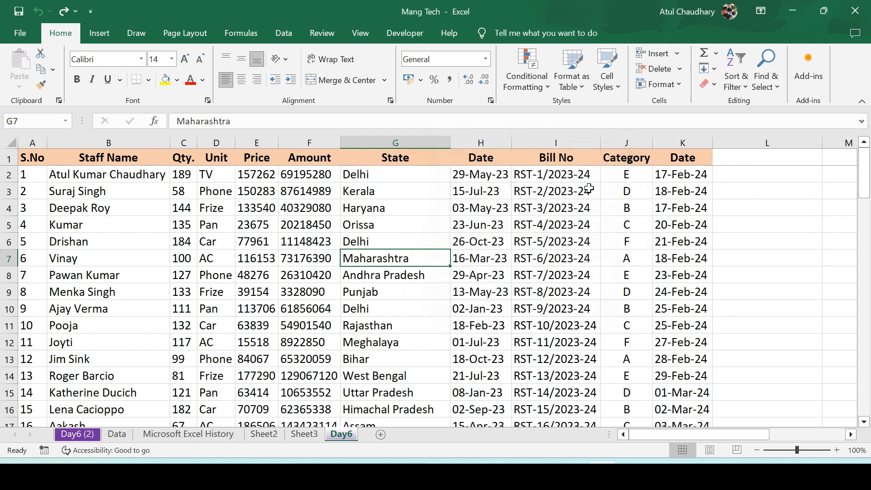
# Enter 1 in cell M2 as the start of a series
pyautogui.click(788, 209)
pyautogui.hscroll(2, 788, 209)
pyautogui.press('Up')
pyautogui.press('Up')
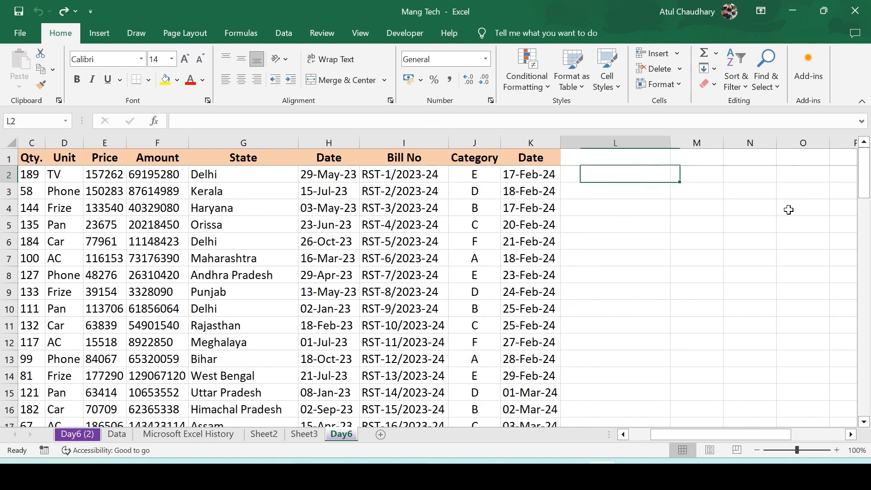
pyautogui.press('Right')
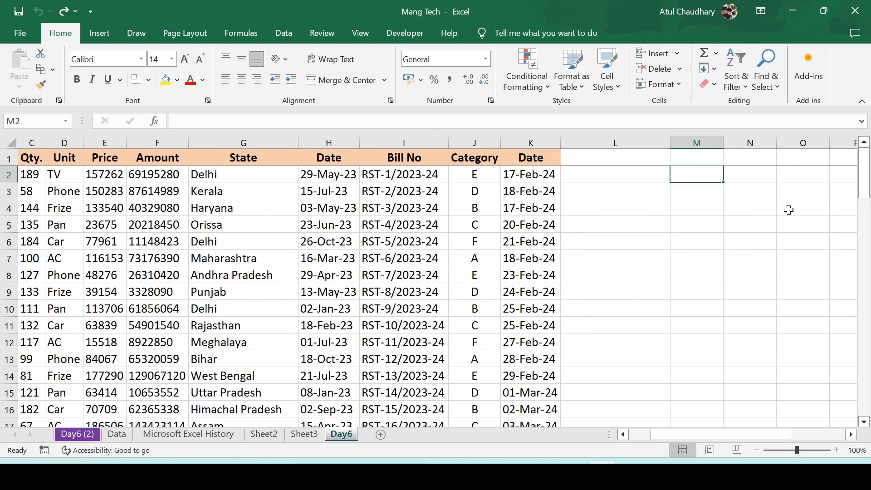
pyautogui.write('1')
pyautogui.press('Return')
pyautogui.press('Up')
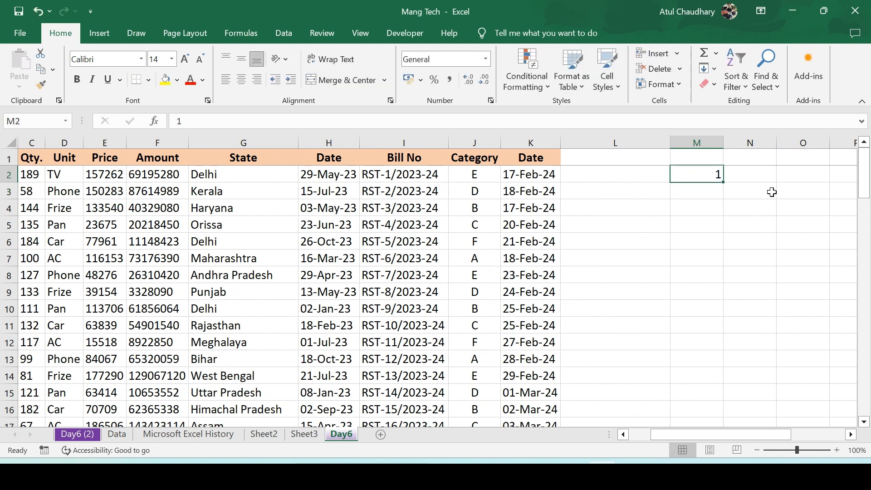
# Fill a linear series across row 2 from cell M2 with step value 1 and stop value 100
pyautogui.click(714, 68)
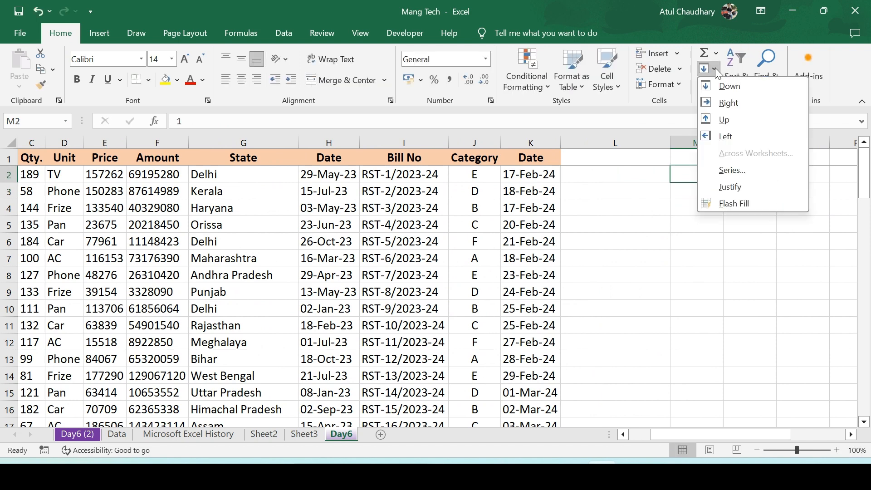
pyautogui.click(738, 171)
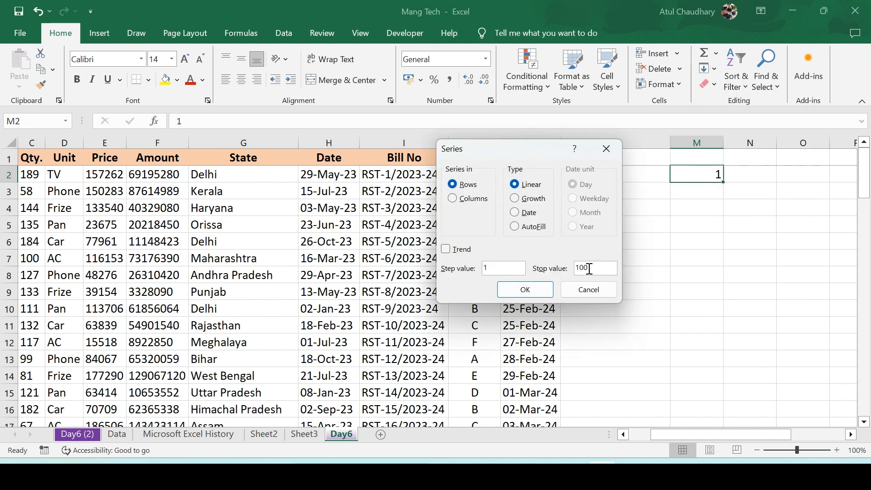
pyautogui.click(506, 289)
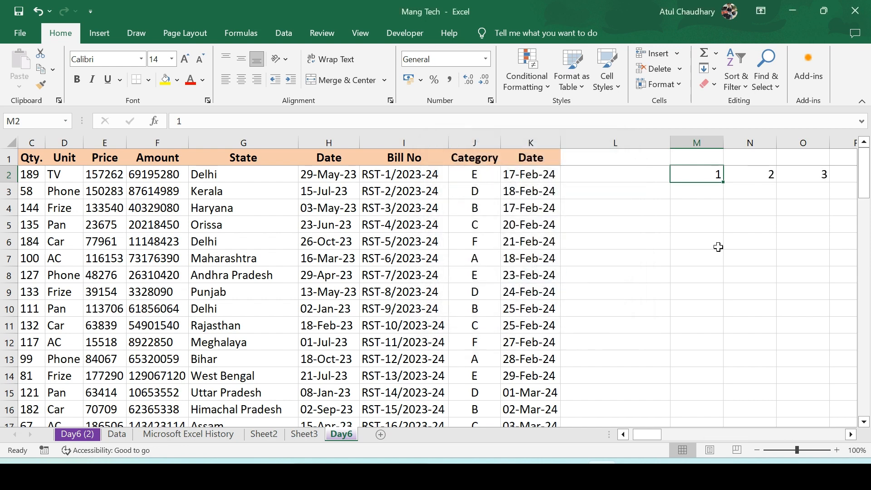
pyautogui.press('Right')
pyautogui.press('Right')
pyautogui.hotkey('ctrl', 'Right')
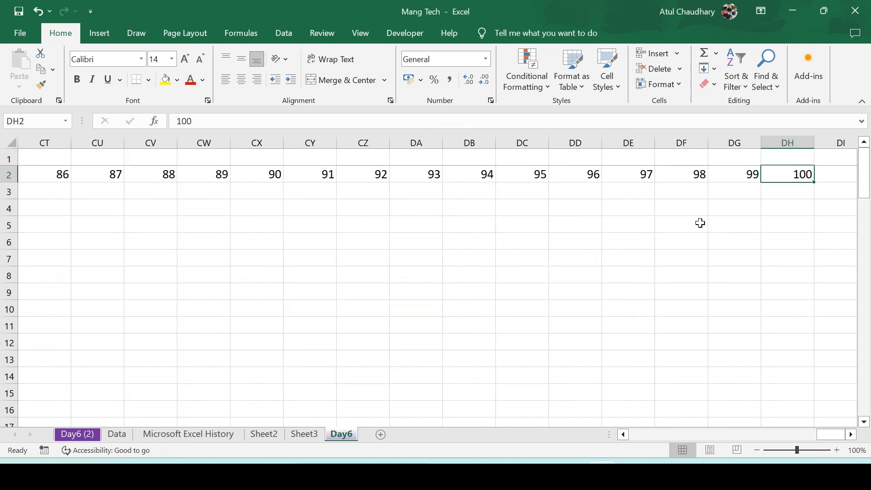
pyautogui.press('Left')
pyautogui.hotkey('ctrl', 'Left')
pyautogui.hscroll(-3, 700, 223)
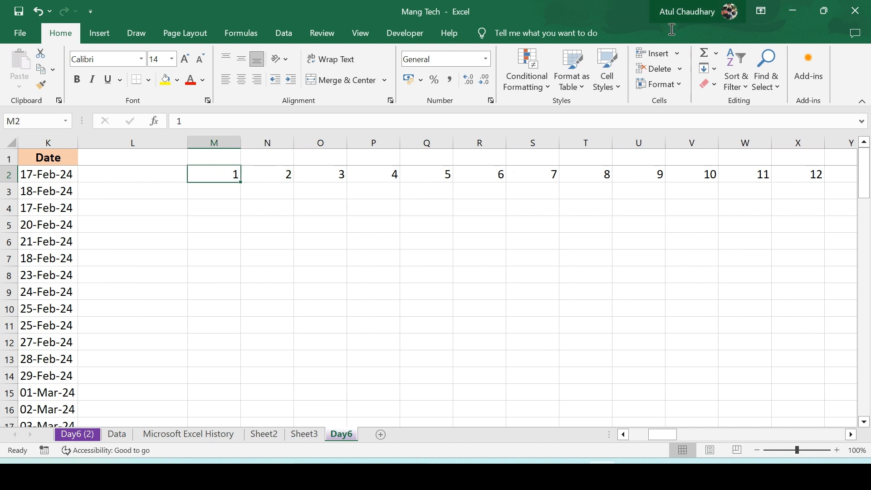
# Fill a linear series down column M from cell M2 with step value 1 and stop value 100
pyautogui.click(714, 69)
pyautogui.click(733, 171)
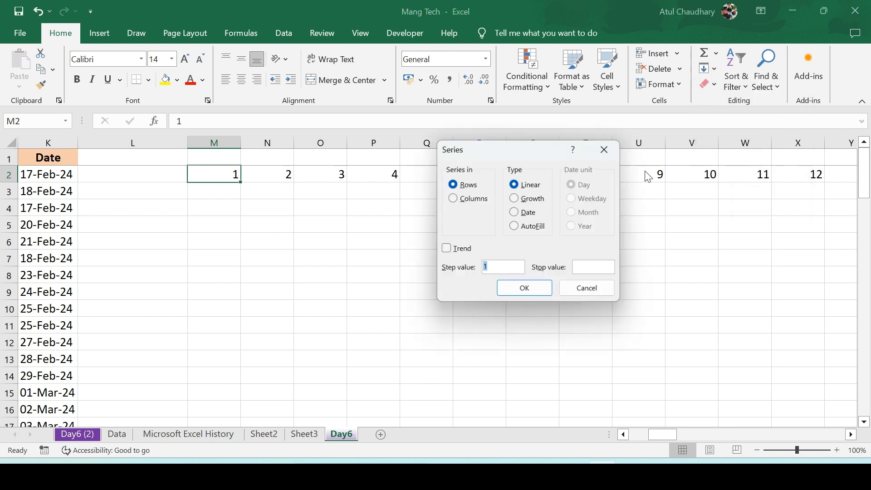
pyautogui.click(454, 202)
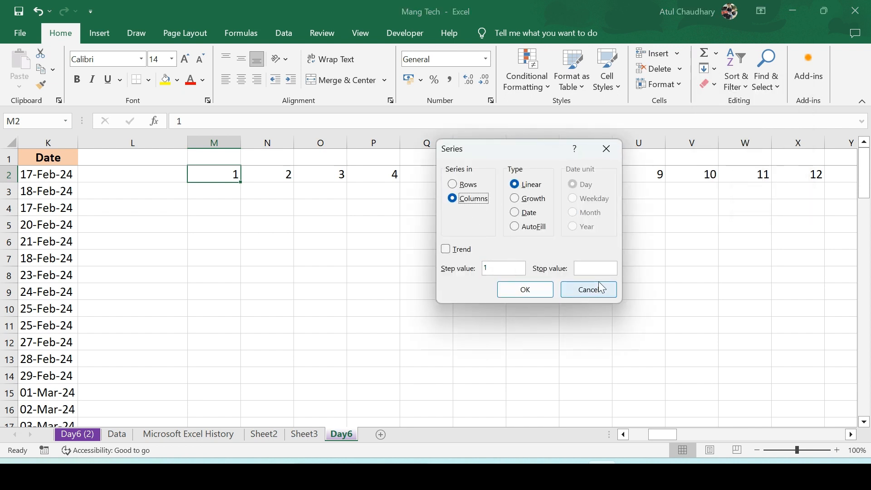
pyautogui.click(593, 269)
pyautogui.write('100')
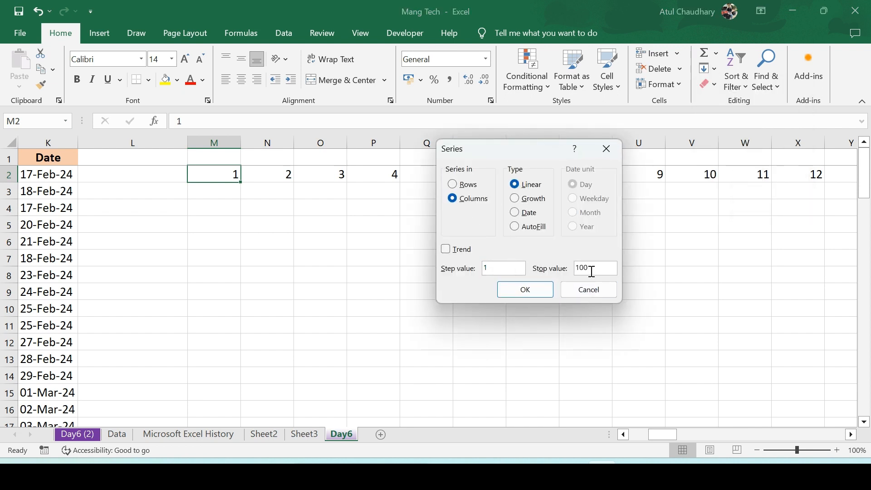
pyautogui.click(539, 293)
pyautogui.hotkey('ctrl', 'Down')
pyautogui.press('Down')
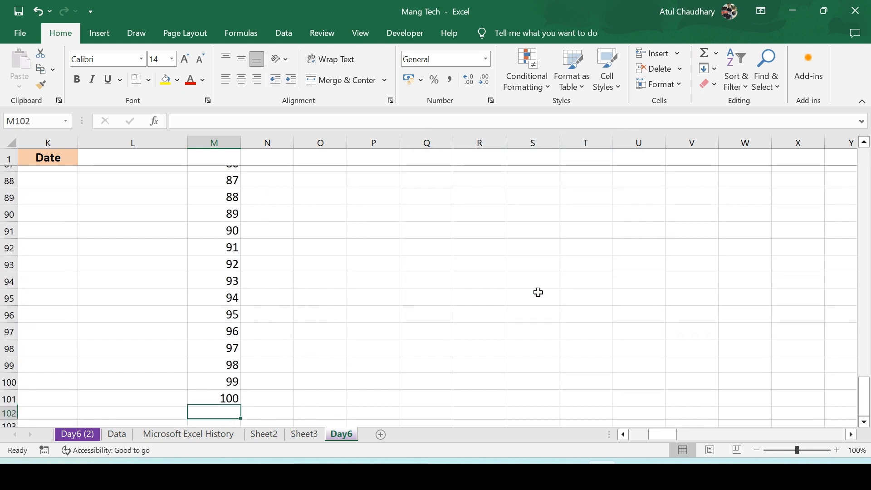
pyautogui.hotkey('ctrl', 'Up')
pyautogui.hotkey('ctrl', 'Up')
pyautogui.press('Down')
pyautogui.press('Up')
pyautogui.press('Right')
pyautogui.press('Right')
pyautogui.press('Right')
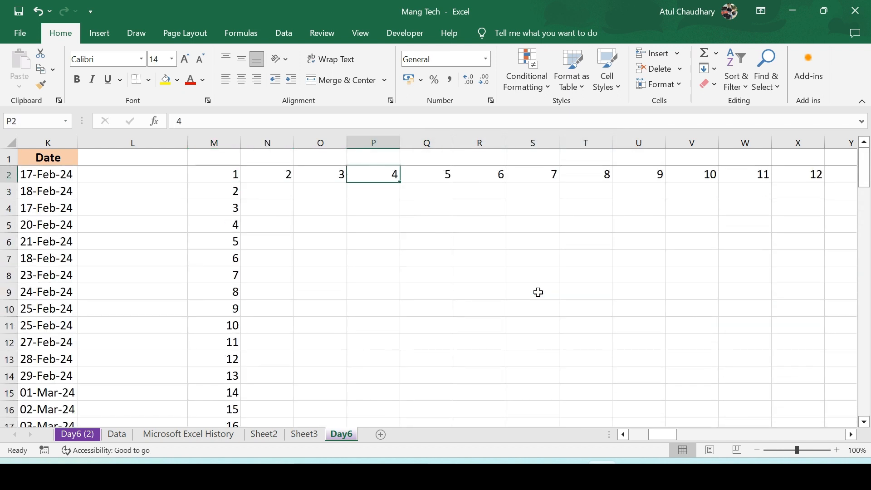
# Open the fill Series dialog for cell P2 and close it without changes
pyautogui.click(716, 70)
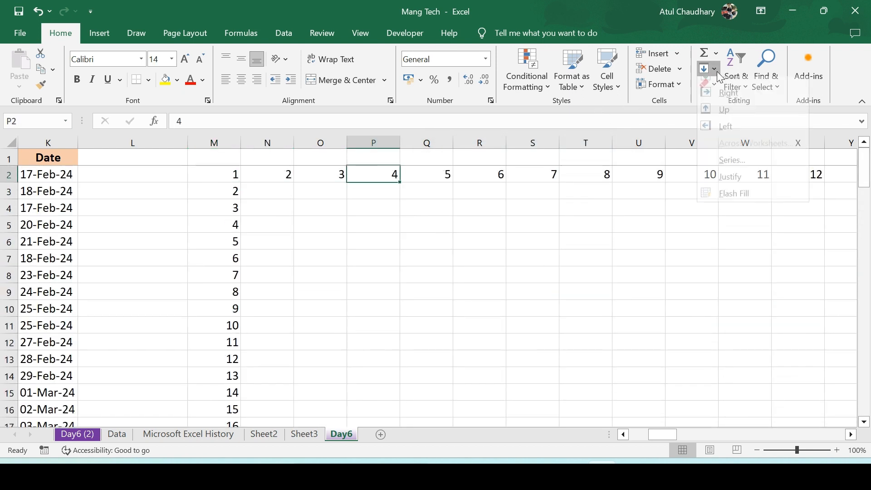
pyautogui.click(737, 167)
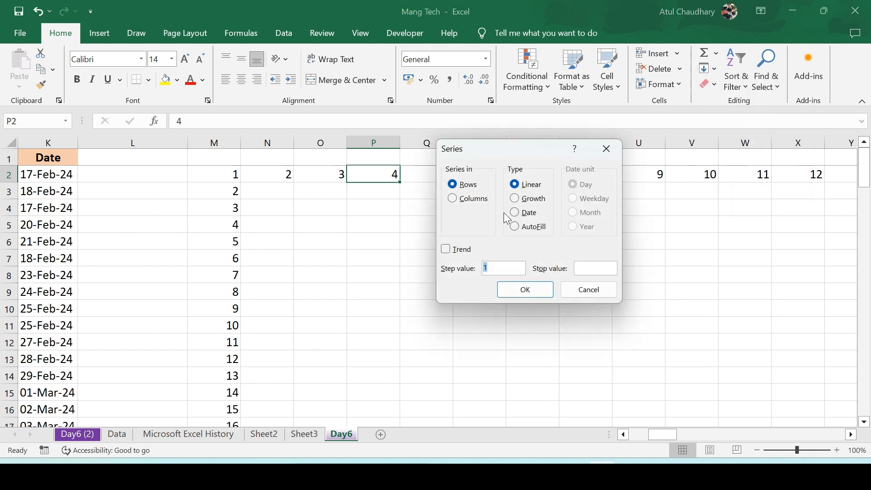
pyautogui.click(606, 152)
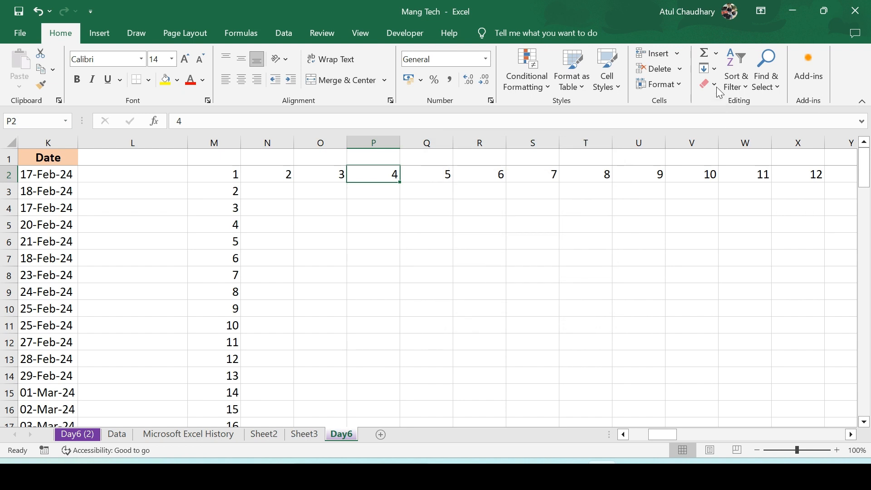
pyautogui.click(716, 69)
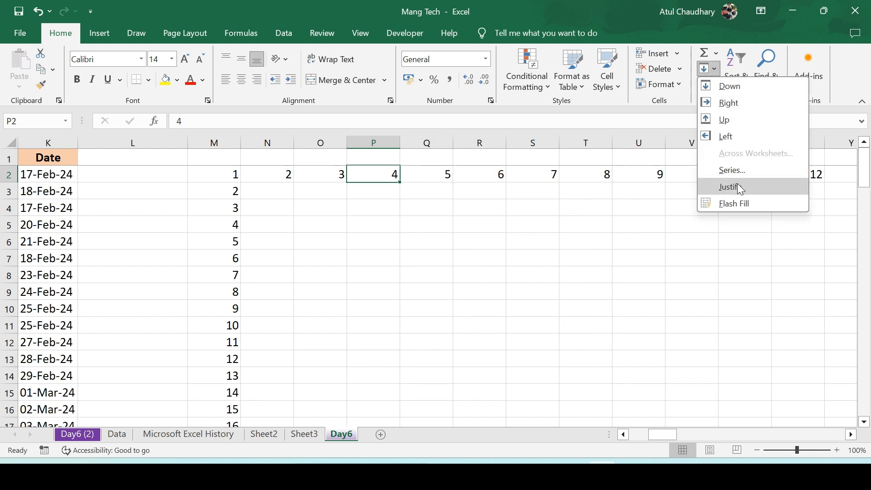
pyautogui.click(433, 202)
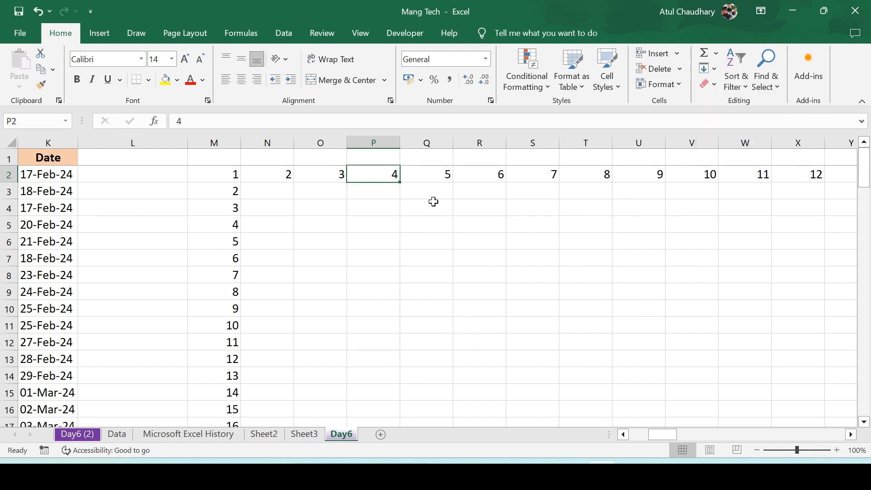
# Widen column J and justify the Category entries in J2:J21 into combined lines
pyautogui.press('Left')
pyautogui.press('Left')
pyautogui.press('Left')
pyautogui.press('Left')
pyautogui.press('Left')
pyautogui.press('Left')
pyautogui.press('Left')
pyautogui.press('Left')
pyautogui.press('Left')
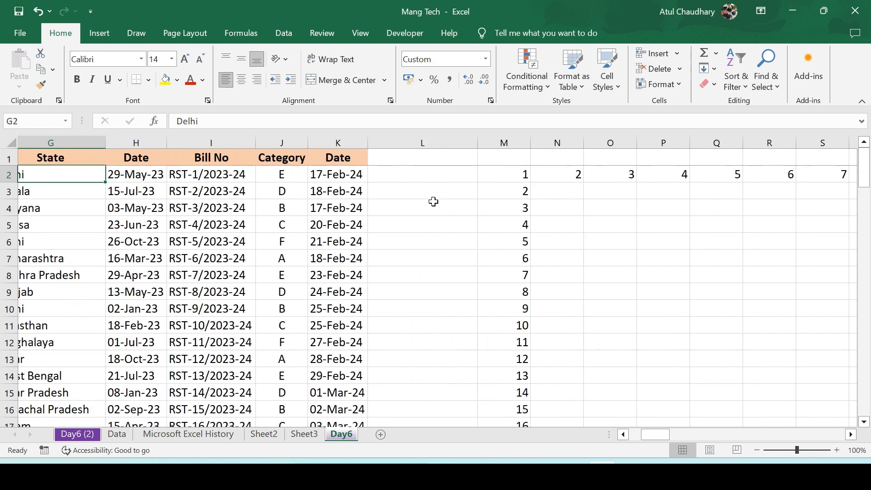
pyautogui.press('Right')
pyautogui.press('Right')
pyautogui.click(315, 171)
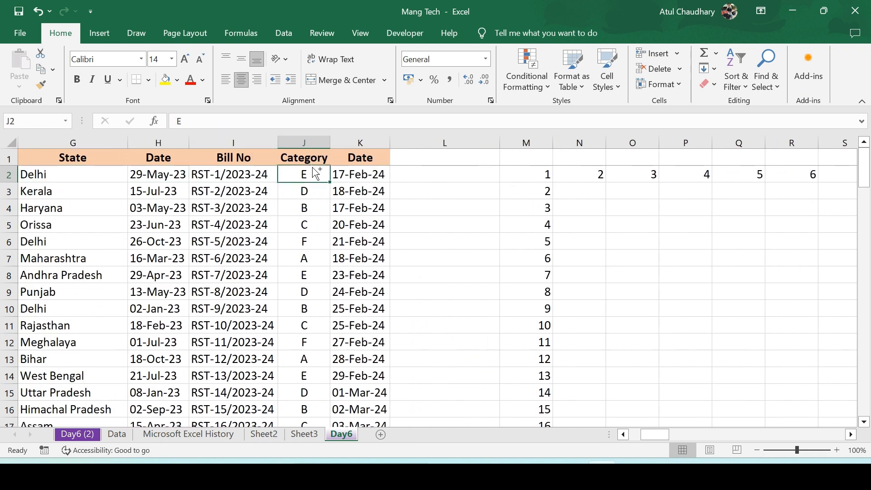
pyautogui.hotkey('ctrl', 'shift', 'Down')
pyautogui.moveTo(330, 143); pyautogui.dragTo(375, 149)
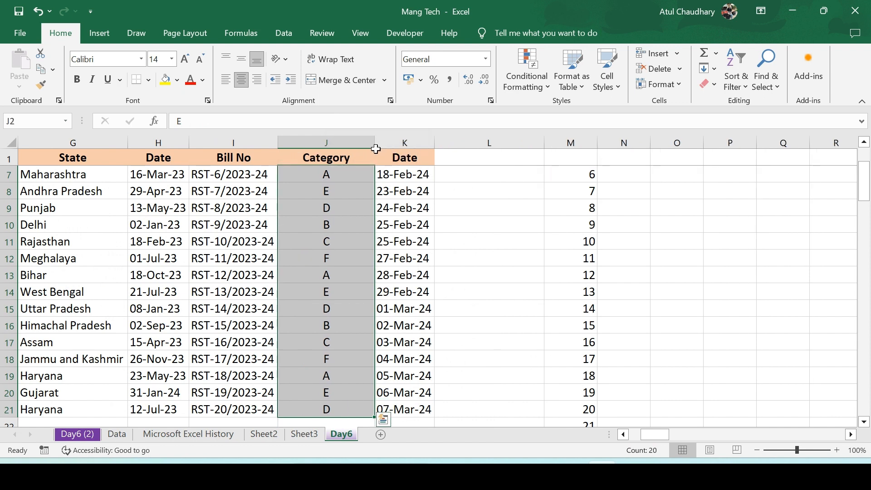
pyautogui.click(713, 69)
pyautogui.click(731, 187)
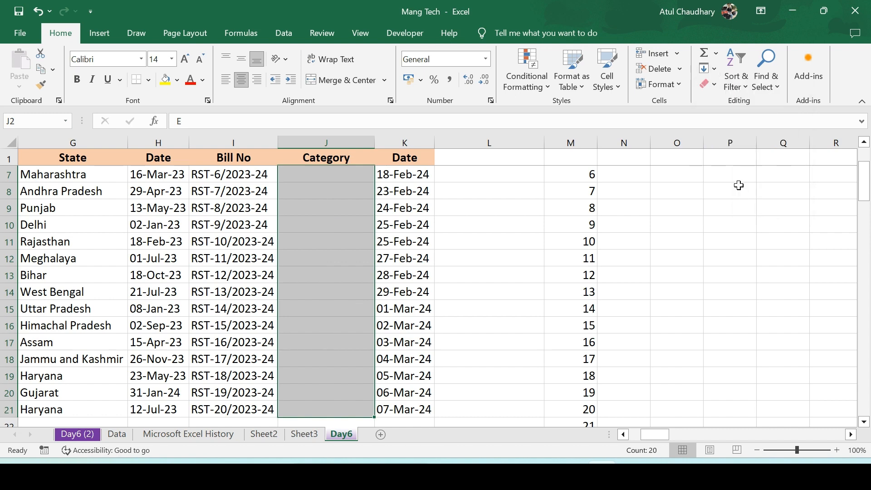
# Select the justified cells J2:J3 and open the fill options without applying any
pyautogui.scroll(2, 738, 185)
pyautogui.press('Up')
pyautogui.press('Up')
pyautogui.press('Up')
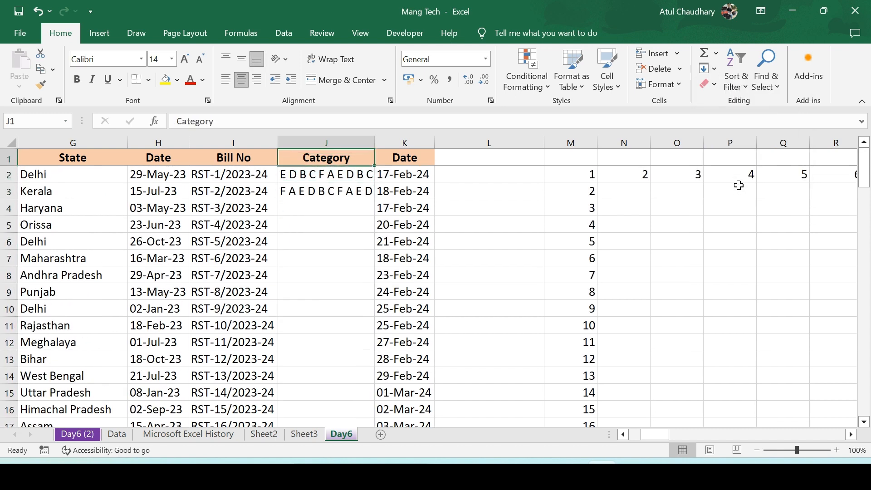
pyautogui.press('Down')
pyautogui.hotkey('shift', 'Down')
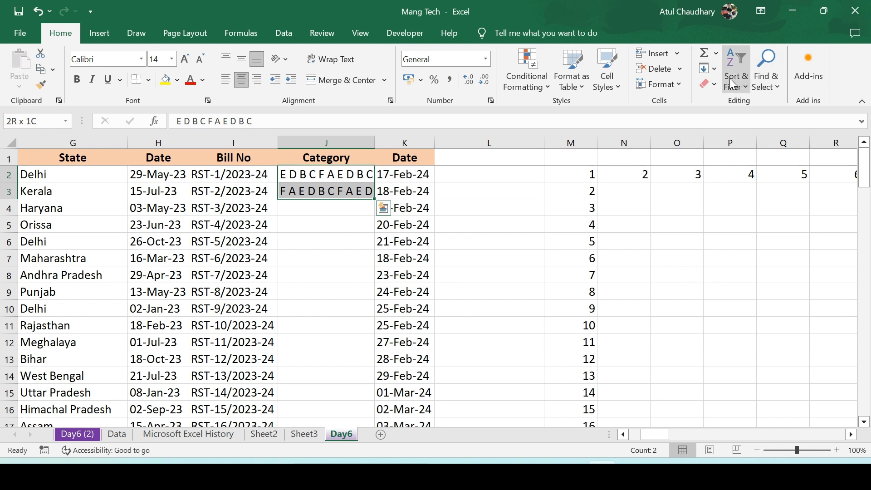
pyautogui.click(714, 73)
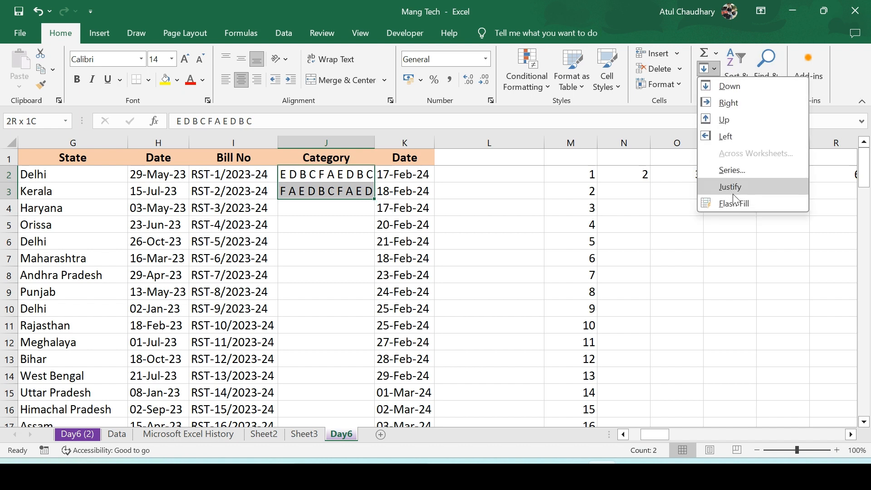
pyautogui.click(513, 221)
# Enter Delhi in cell L2 as an example for Flash Fill
pyautogui.press('Up')
pyautogui.press('Right')
pyautogui.press('Down')
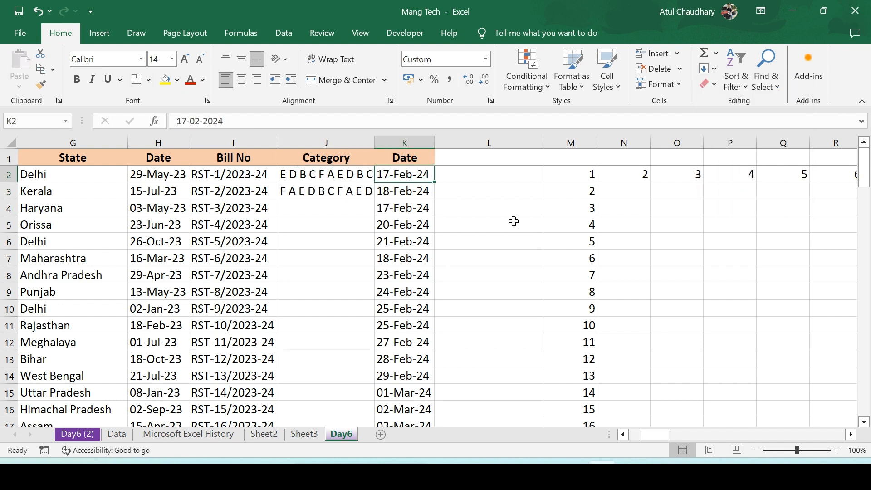
pyautogui.press('Right')
pyautogui.write('D')
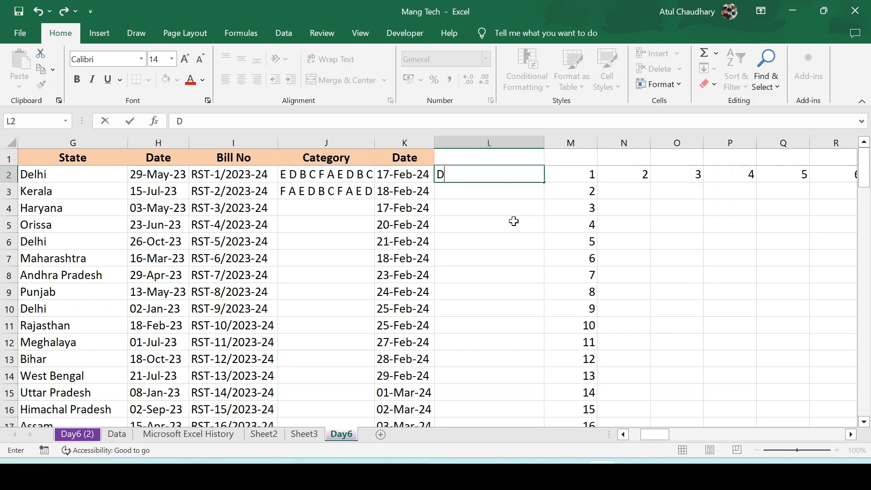
pyautogui.write('elhi')
pyautogui.press('Return')
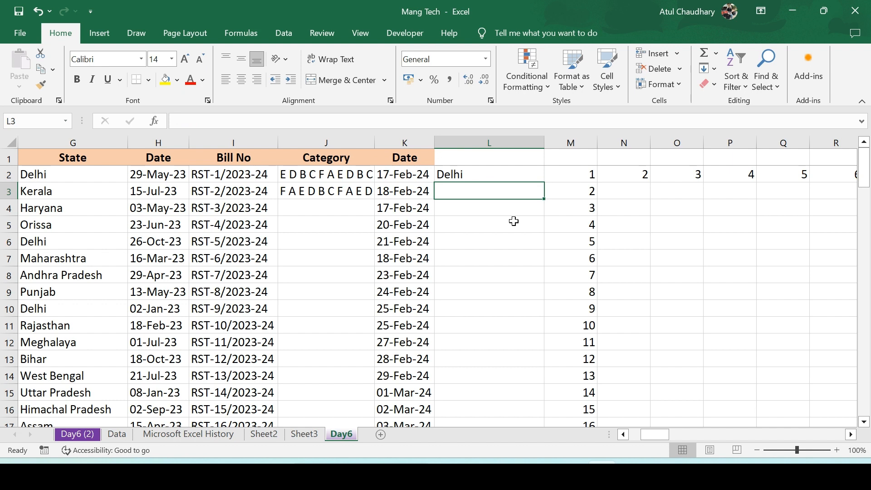
# Flash Fill column L below the Delhi example in L2
pyautogui.press('Up')
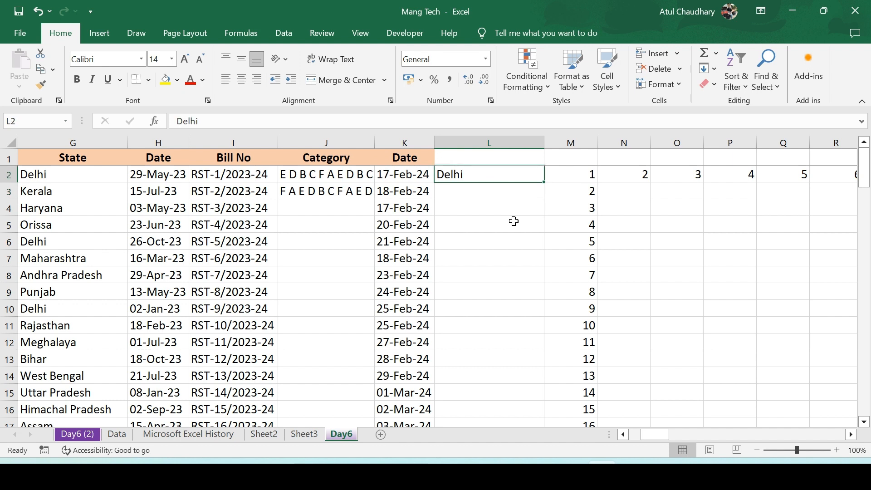
pyautogui.click(712, 69)
pyautogui.click(743, 201)
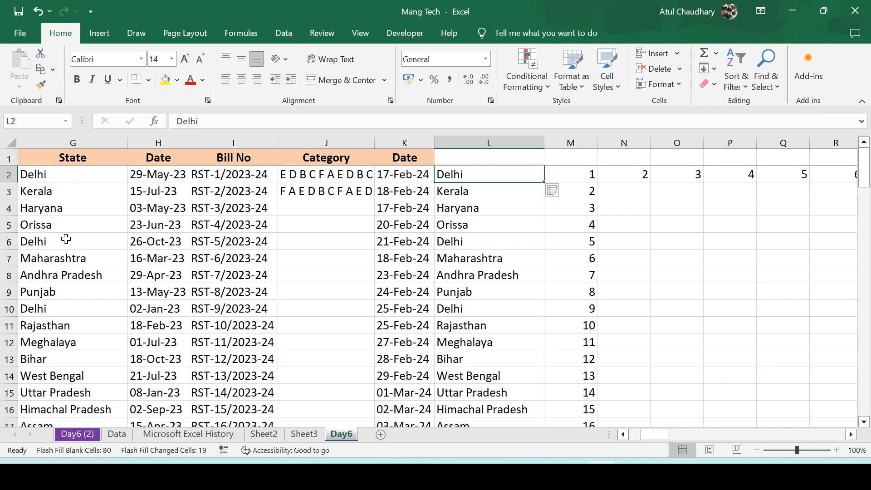
# Examine the flash-filled column L against the State column of the table
pyautogui.click(462, 301)
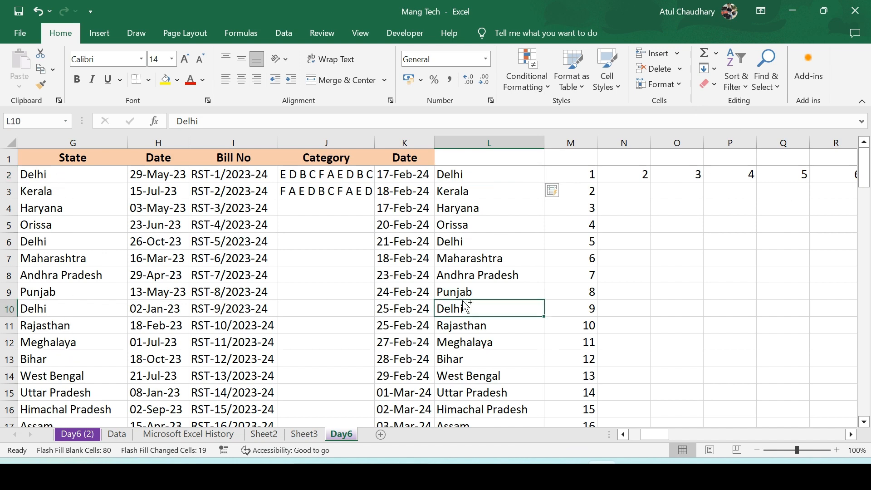
pyautogui.hotkey('ctrl', 'Down')
pyautogui.hotkey('ctrl', 'Up')
pyautogui.press('Down')
pyautogui.press('Down')
pyautogui.press('Up')
pyautogui.press('Up')
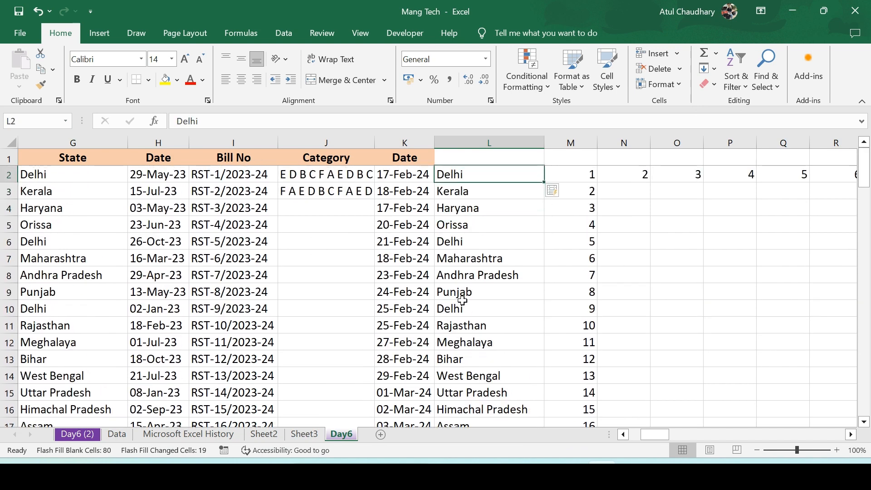
pyautogui.press('Left')
pyautogui.press('Left')
pyautogui.press('Left')
pyautogui.press('Left')
pyautogui.press('Left')
pyautogui.press('Left')
pyautogui.press('Left')
pyautogui.press('Left')
pyautogui.press('Left')
pyautogui.press('Left')
pyautogui.press('Right')
pyautogui.press('Right')
pyautogui.press('Right')
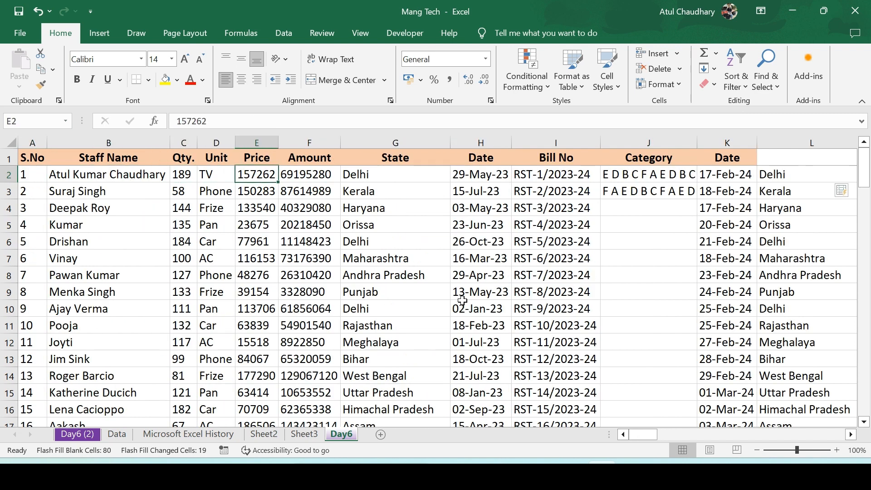
# Change the Flash Fill example in cell L2 to TV so column L fills with the units
pyautogui.press('Right')
pyautogui.press('Right')
pyautogui.press('Down')
pyautogui.press('Right')
pyautogui.press('Right')
pyautogui.press('Right')
pyautogui.press('Right')
pyautogui.press('Right')
pyautogui.press('Right')
pyautogui.press('Right')
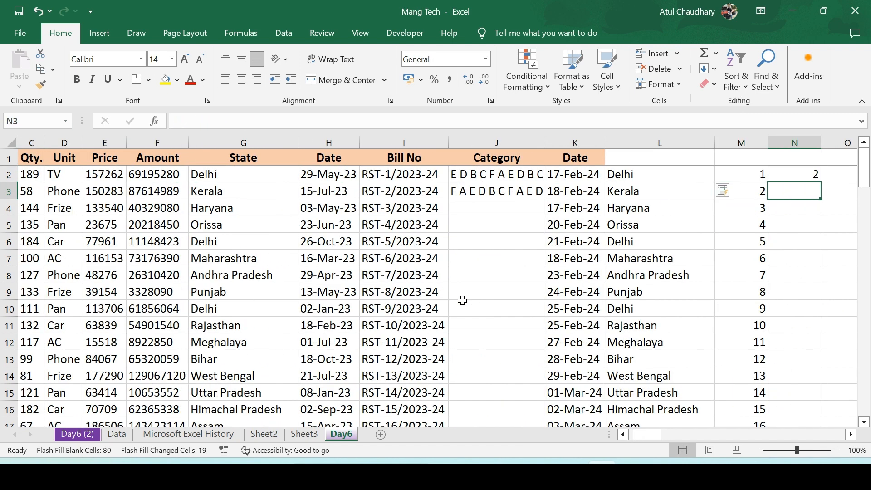
pyautogui.press('Left')
pyautogui.press('Left')
pyautogui.hotkey('ctrl', 'shift', 'Down')
pyautogui.press('Up')
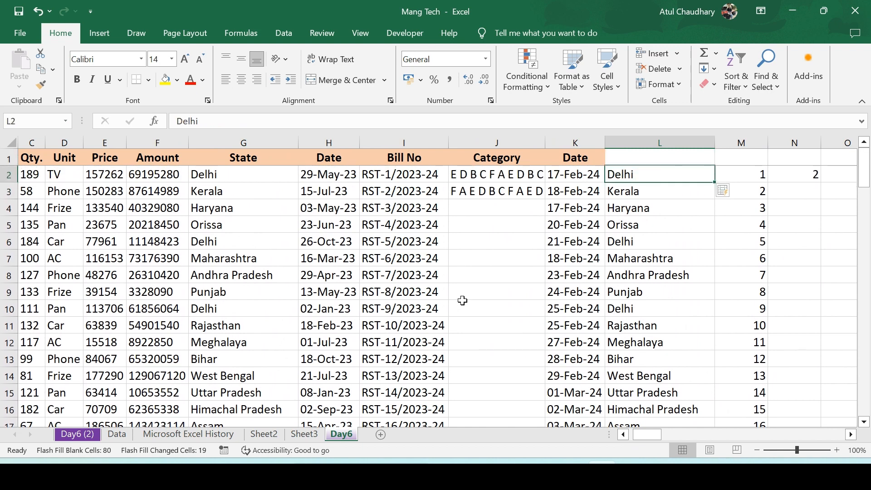
pyautogui.write('TV')
pyautogui.press('Return')
pyautogui.press('Up')
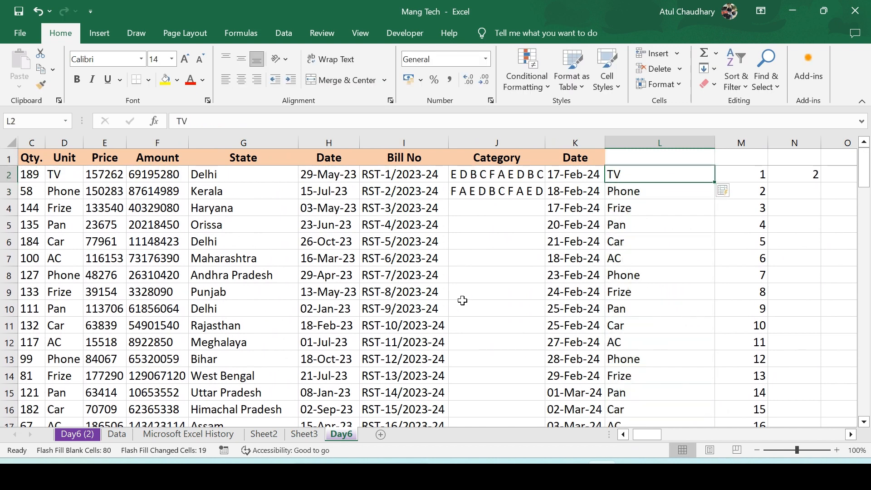
pyautogui.press('Down')
pyautogui.hotkey('ctrl', 'Down')
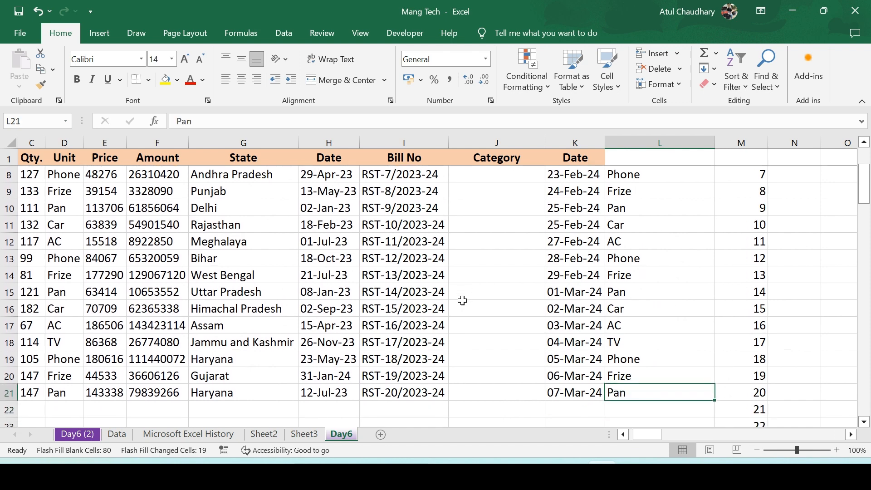
pyautogui.hotkey('ctrl', 'Up')
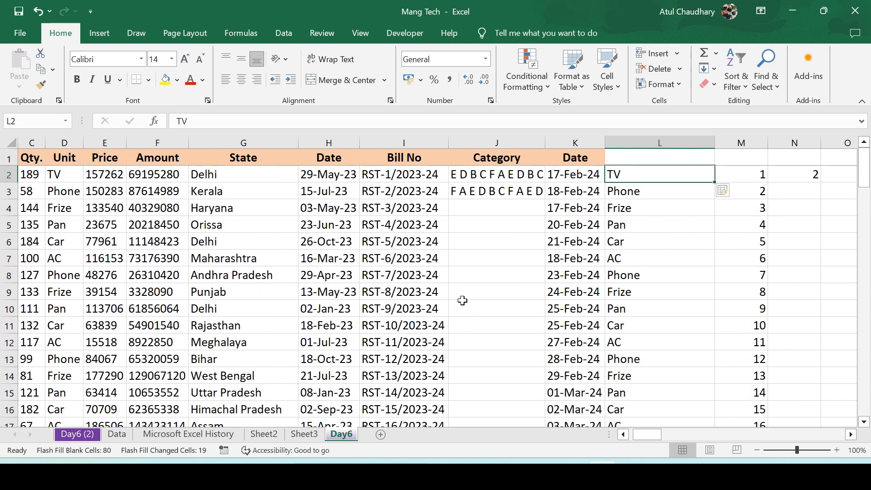
# Clear all contents and formatting from cell L3 in the Flash Fill column
pyautogui.press('Down')
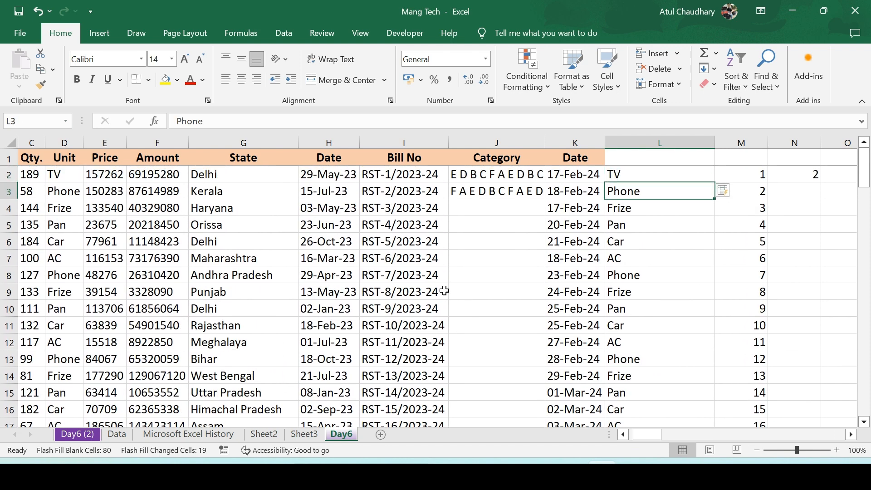
pyautogui.click(715, 69)
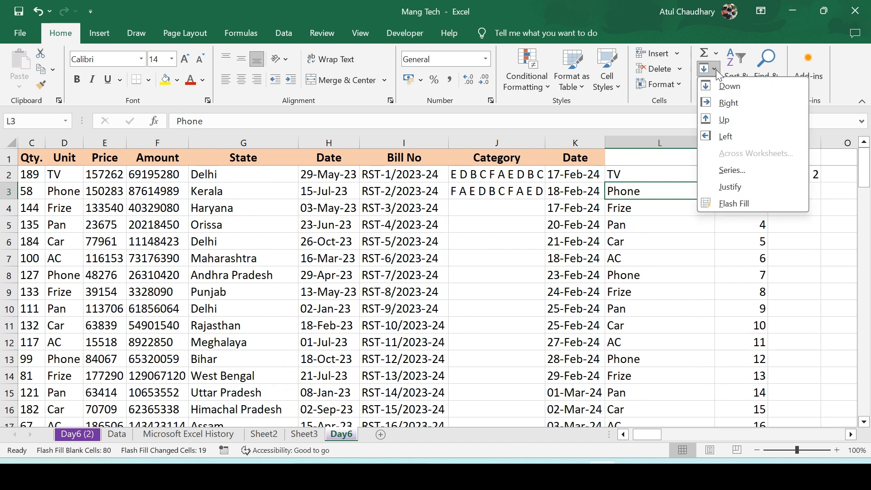
pyautogui.click(742, 203)
pyautogui.click(715, 84)
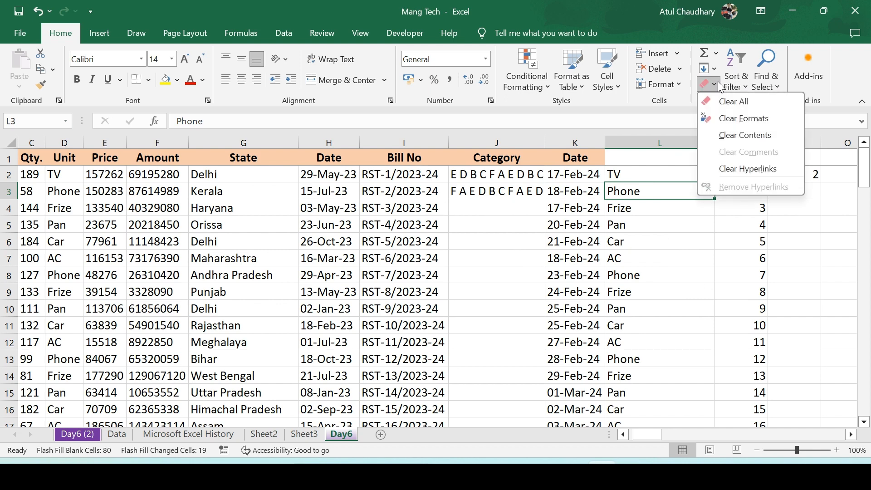
pyautogui.click(751, 100)
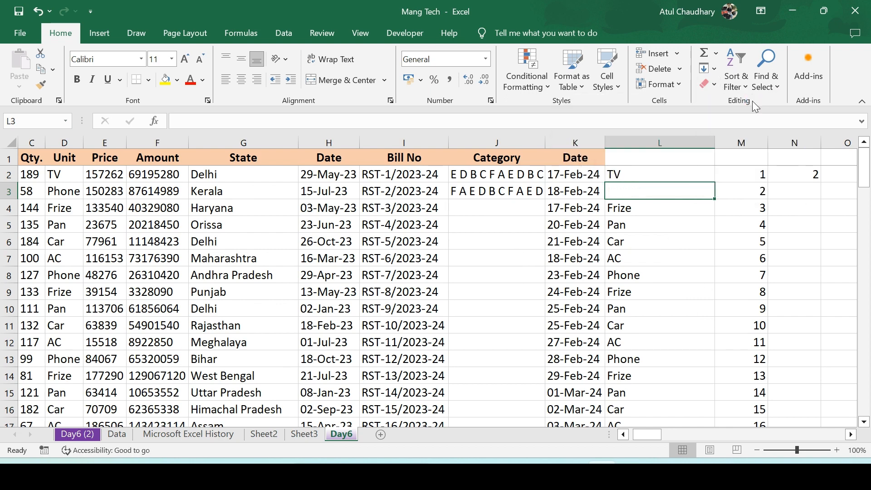
# Clear the formats from the Date header cell K1
pyautogui.click(714, 85)
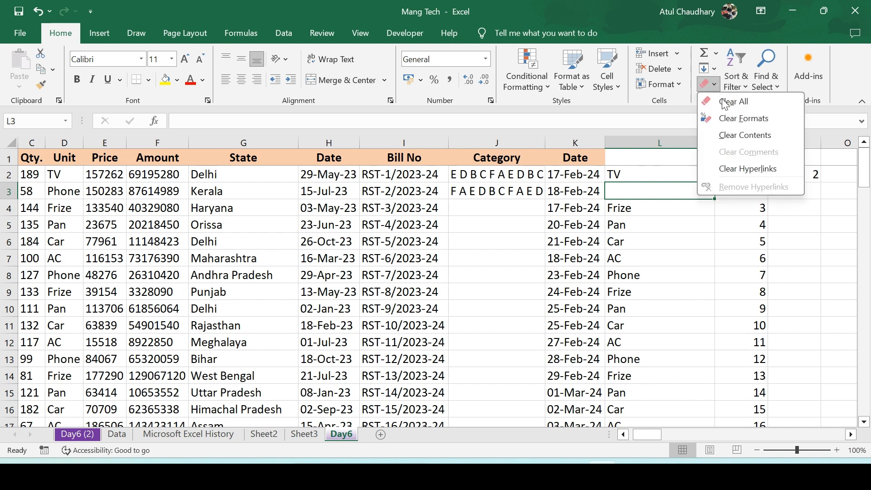
pyautogui.click(570, 159)
pyautogui.click(588, 154)
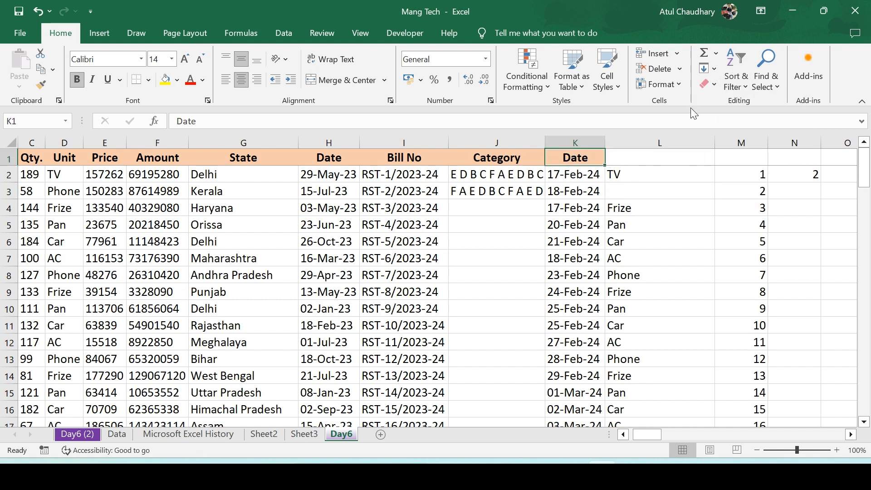
pyautogui.click(716, 84)
pyautogui.click(716, 147)
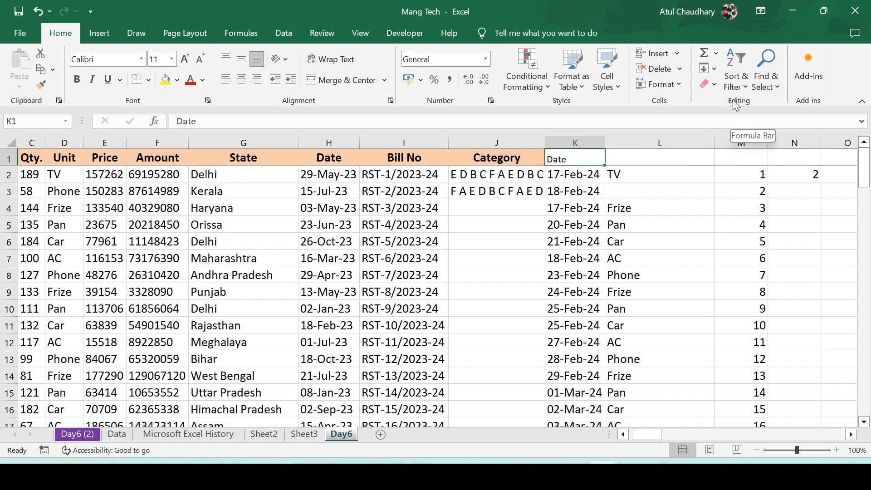
# Restore the Date header cell K1's formatting by undoing the format clearing
pyautogui.click(715, 83)
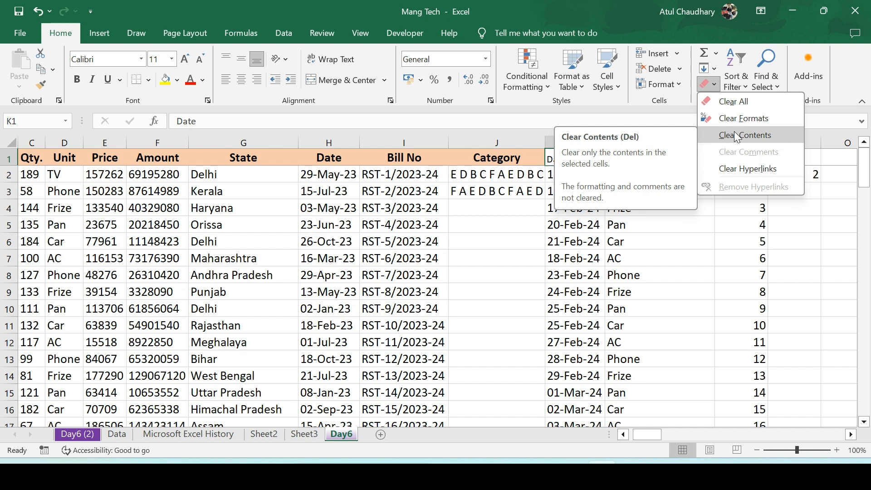
pyautogui.click(646, 286)
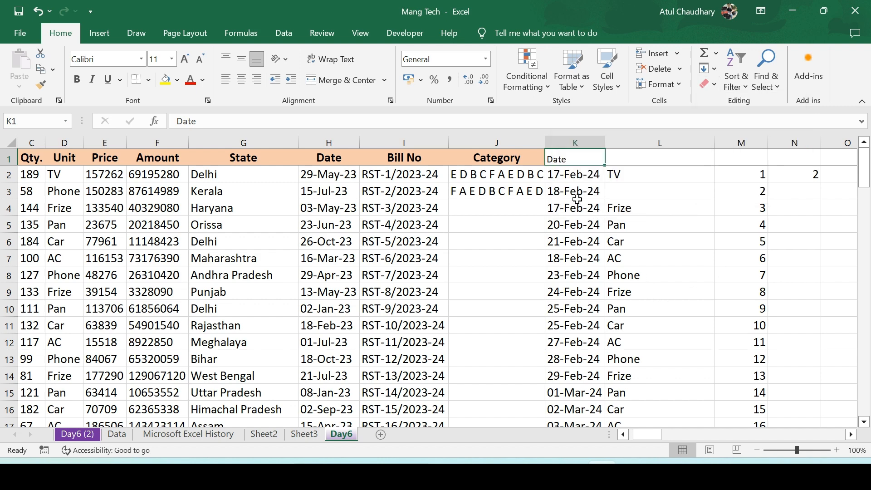
pyautogui.click(573, 159)
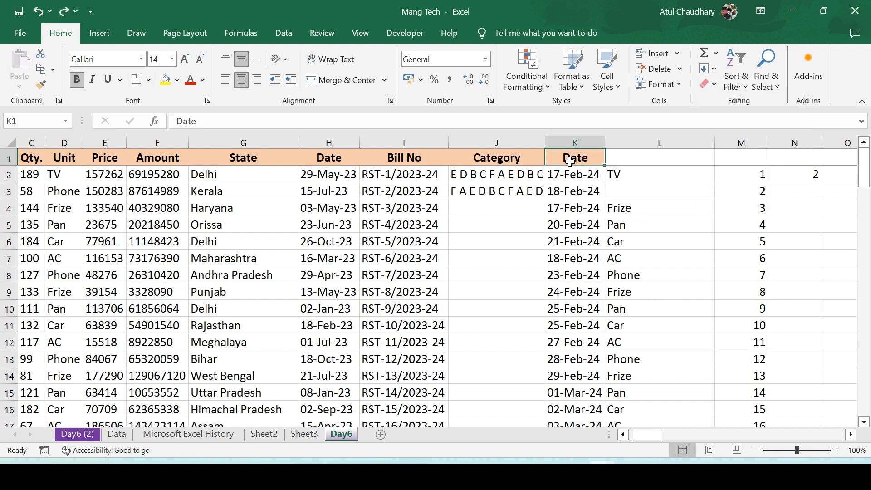
# Insert a comment on the Date header cell K1 reading Mang Tech
pyautogui.rightClick(570, 161)
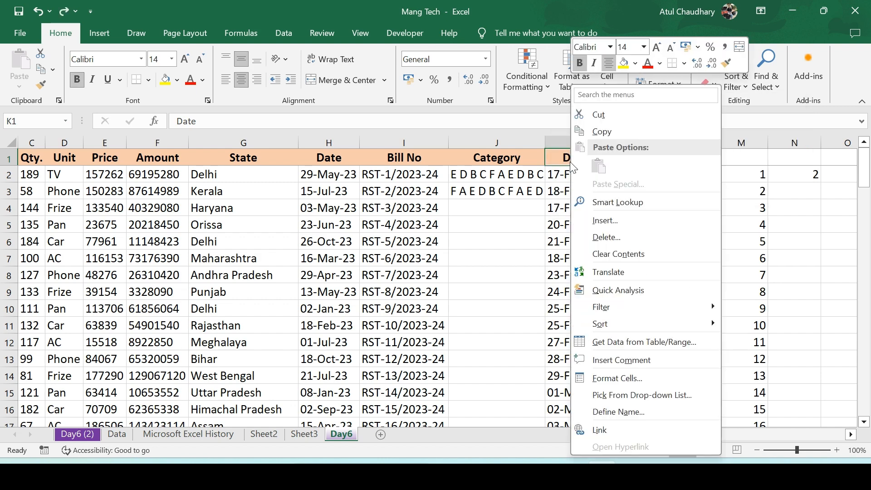
pyautogui.click(630, 363)
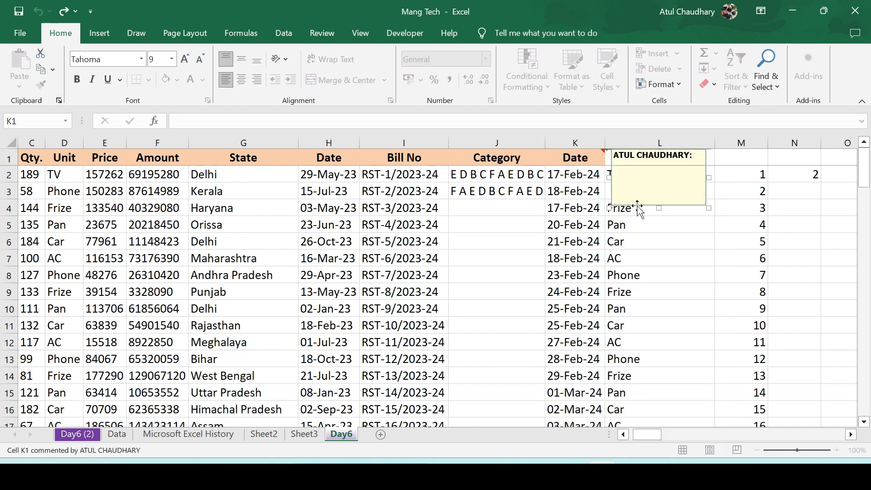
pyautogui.write('Test')
pyautogui.write('Ma')
pyautogui.write('ng Tech')
pyautogui.click(625, 220)
pyautogui.click(691, 318)
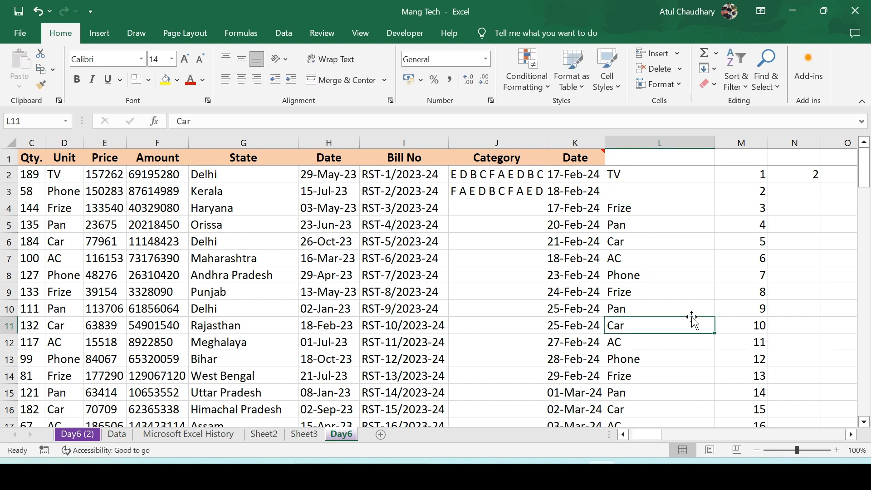
# Delete the comment from the Date header cell K1
pyautogui.moveTo(579, 158)
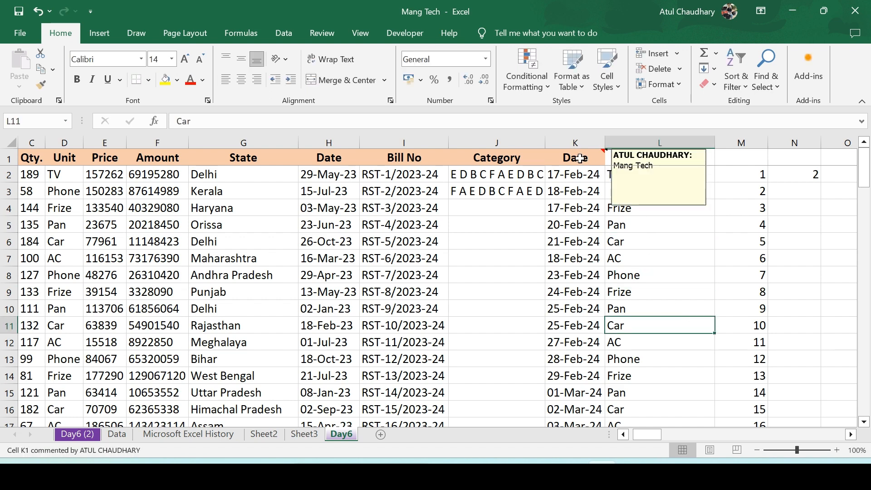
pyautogui.rightClick(579, 158)
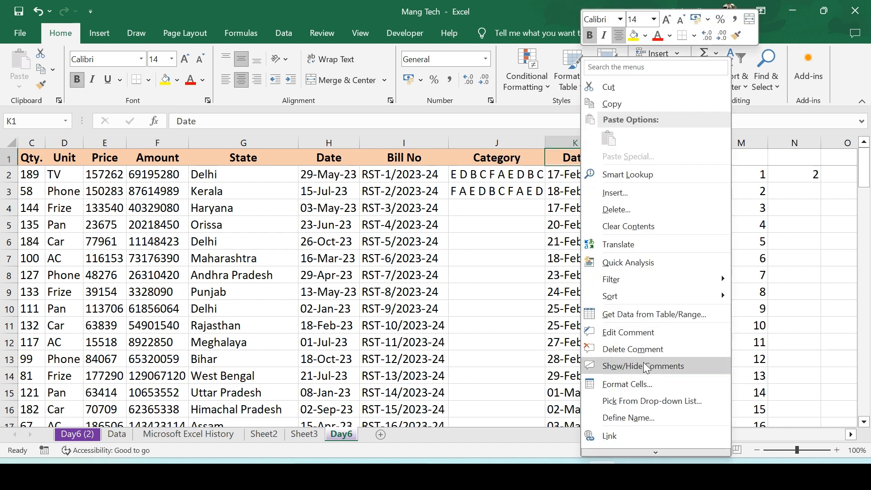
pyautogui.click(625, 344)
pyautogui.click(622, 217)
pyautogui.click(570, 180)
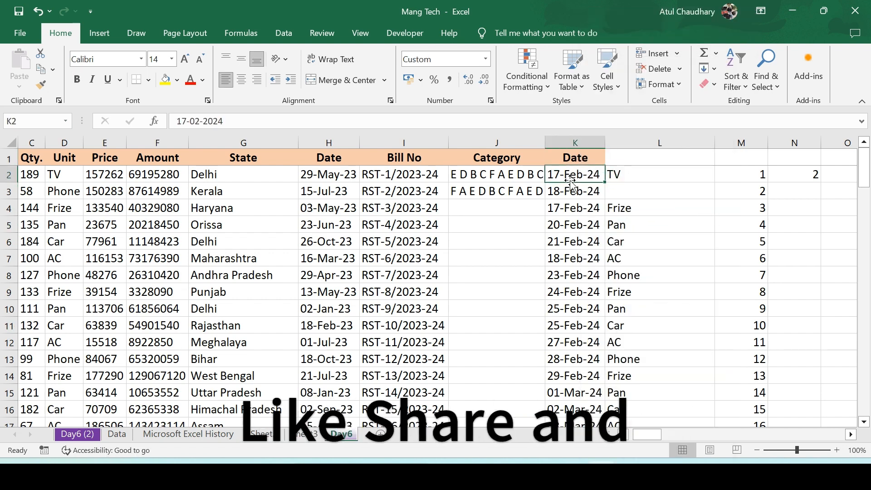
# Clear hyperlinks from the Date header cell K1
pyautogui.press('Up')
pyautogui.click(570, 180)
pyautogui.press('Up')
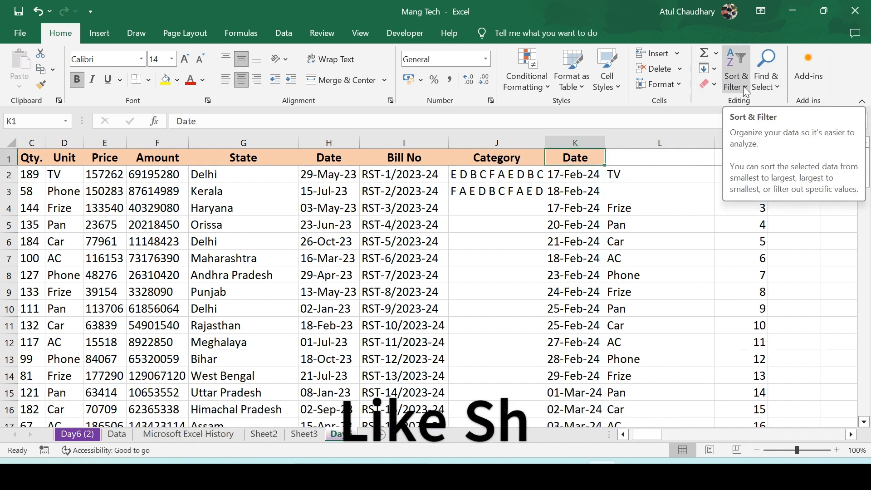
pyautogui.click(712, 84)
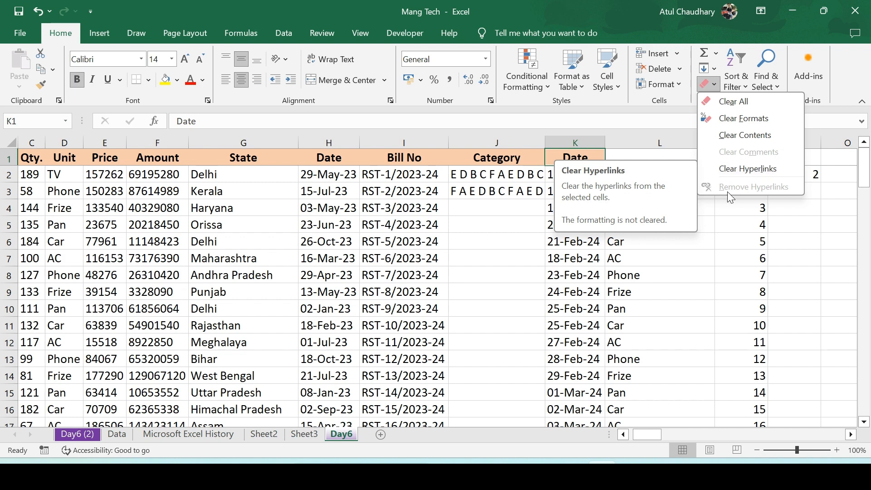
pyautogui.click(733, 167)
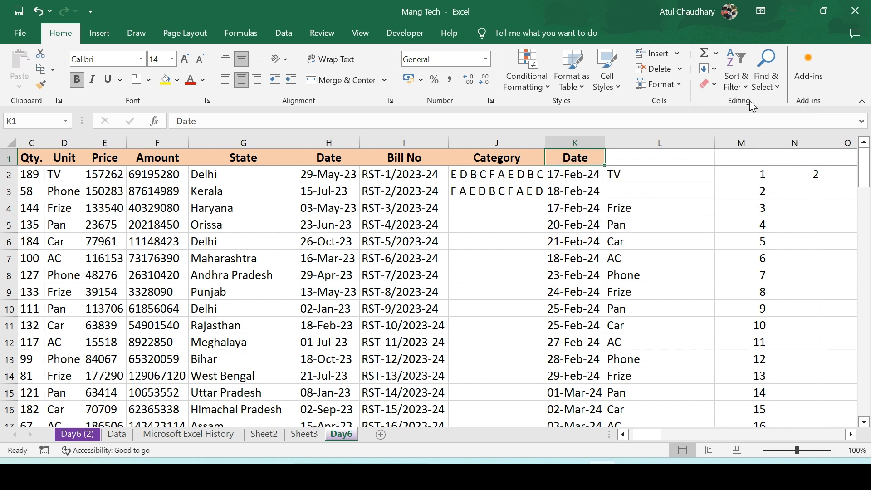
# Select the whole table from A1 to K21 and add filter buttons to its headers
pyautogui.click(744, 86)
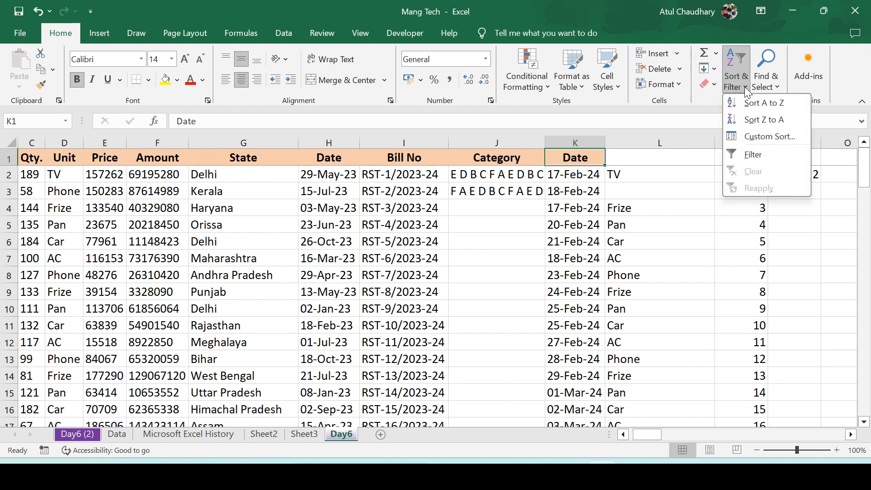
pyautogui.click(559, 184)
pyautogui.hotkey('ctrl', 'Left')
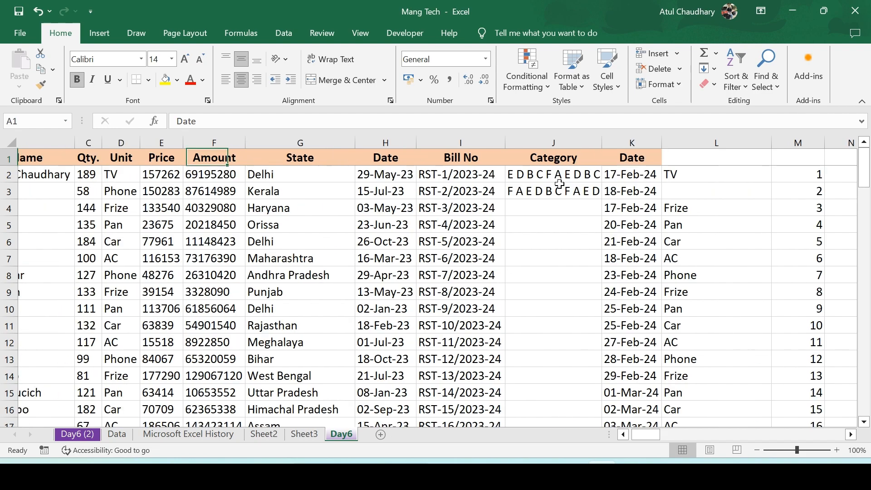
pyautogui.hotkey('ctrl', 'shift', 'Down')
pyautogui.hotkey('ctrl', 'shift', 'Right')
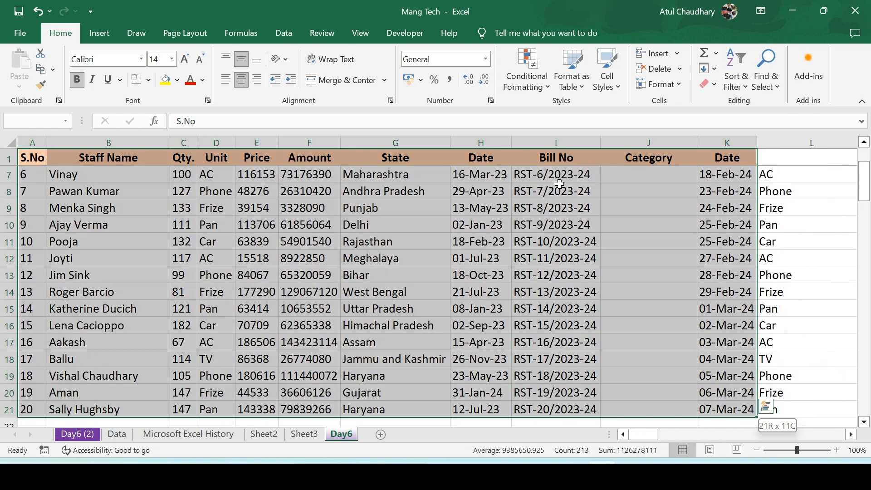
pyautogui.hotkey('ctrl', 'shift', 'l')
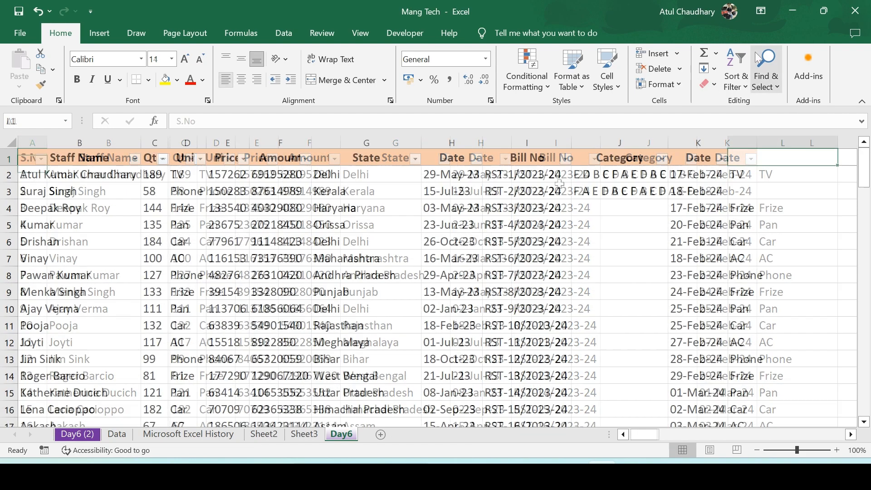
# Sort the table by Staff Name from A to Z
pyautogui.click(743, 85)
pyautogui.press('Escape')
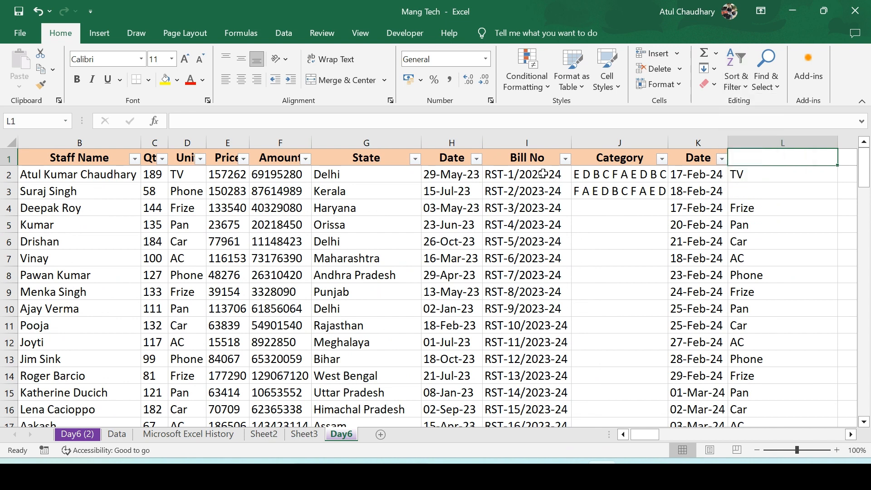
pyautogui.press('Left')
pyautogui.hotkey('ctrl', 'Home')
pyautogui.press('Right')
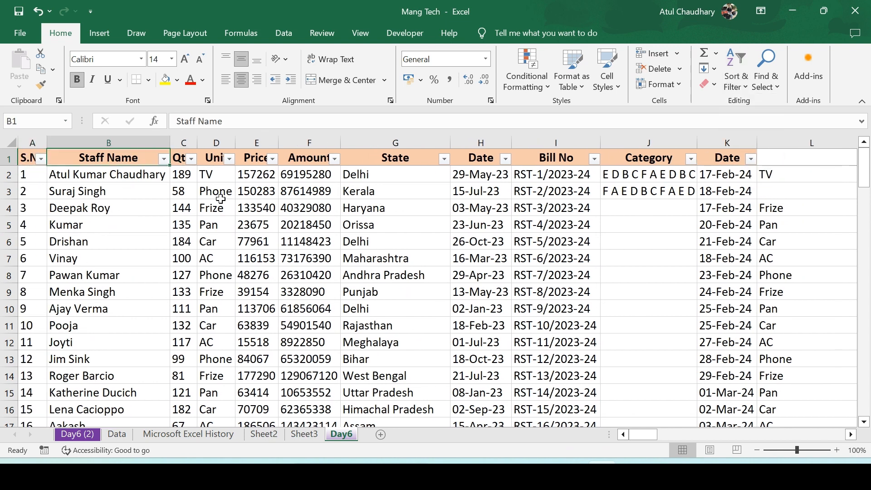
pyautogui.click(737, 83)
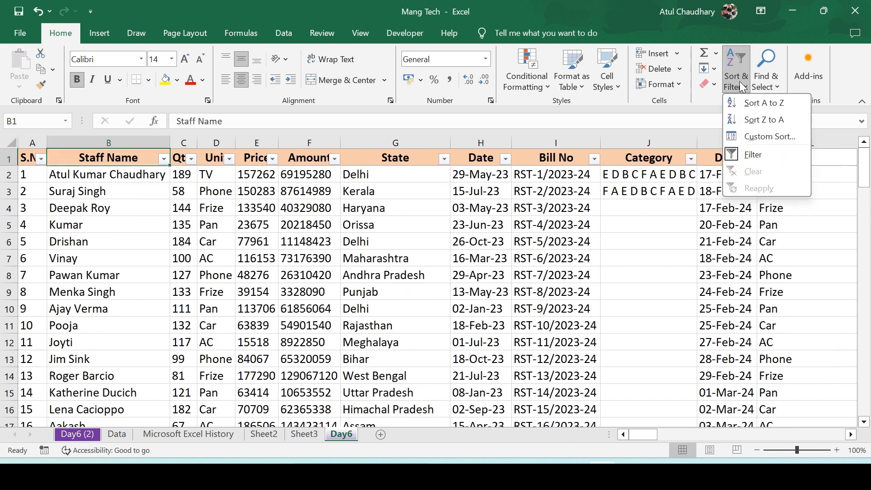
pyautogui.click(764, 106)
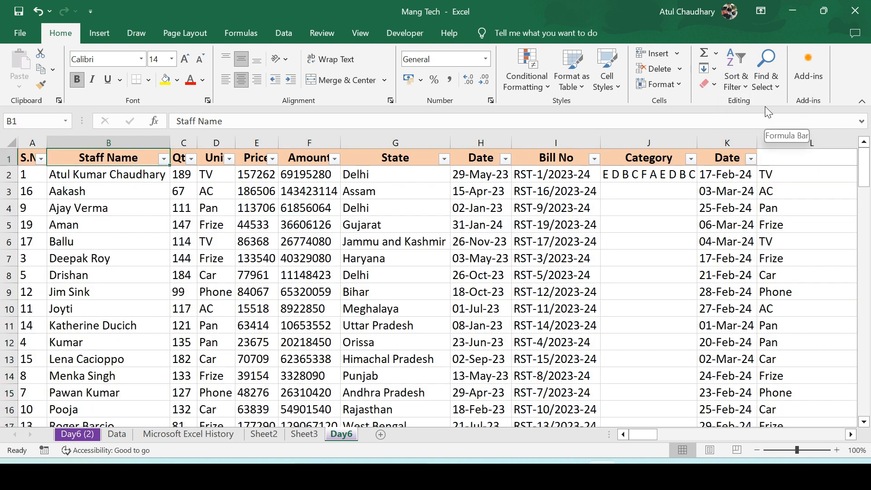
# Sort the Staff Name column from Z to A, then undo the sort
pyautogui.press('Down')
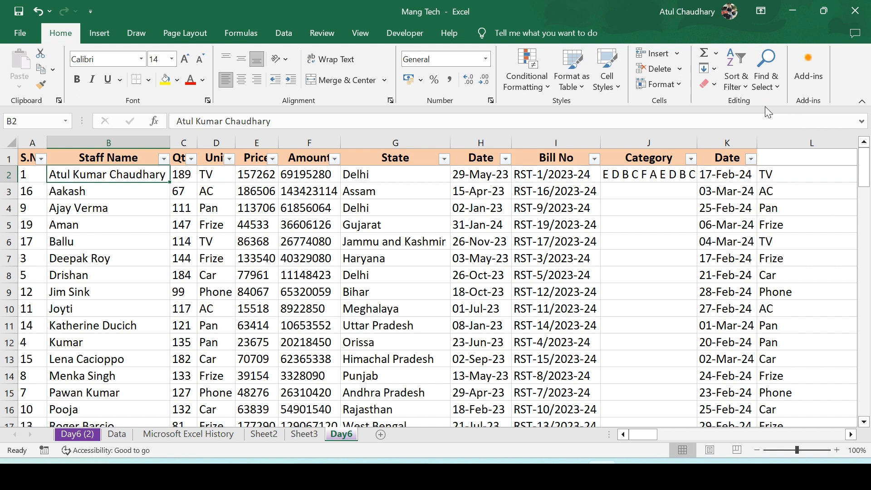
pyautogui.hotkey('ctrl', 'Down')
pyautogui.hotkey('ctrl', 'Up')
pyautogui.press('Down')
pyautogui.click(742, 81)
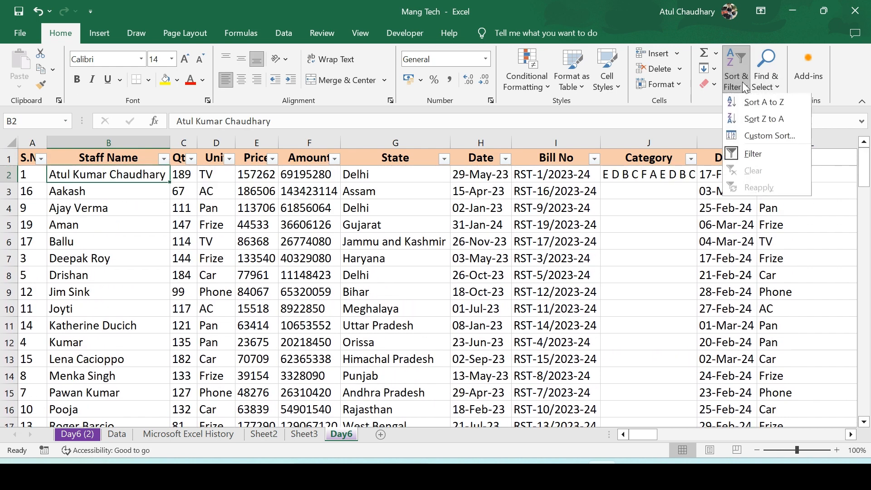
pyautogui.click(763, 119)
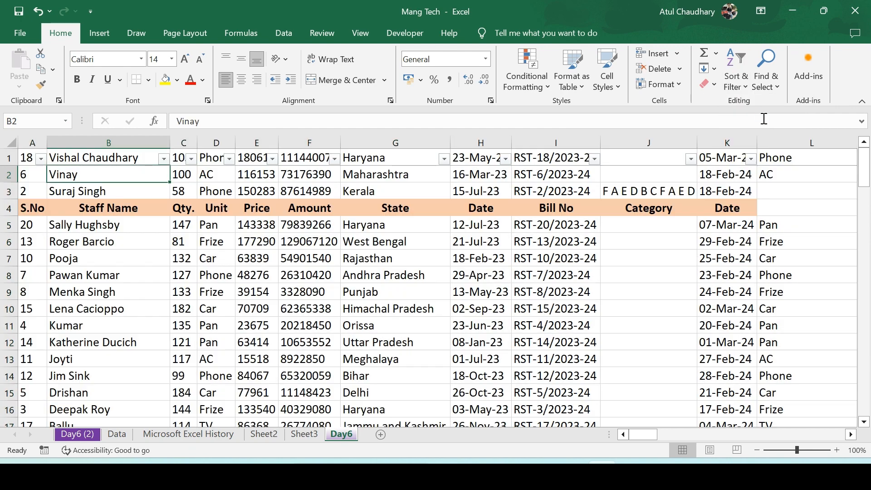
pyautogui.press('Up')
pyautogui.press('Down')
pyautogui.press('Down')
pyautogui.press('Down')
pyautogui.hotkey('ctrl', 'z')
pyautogui.press('Down')
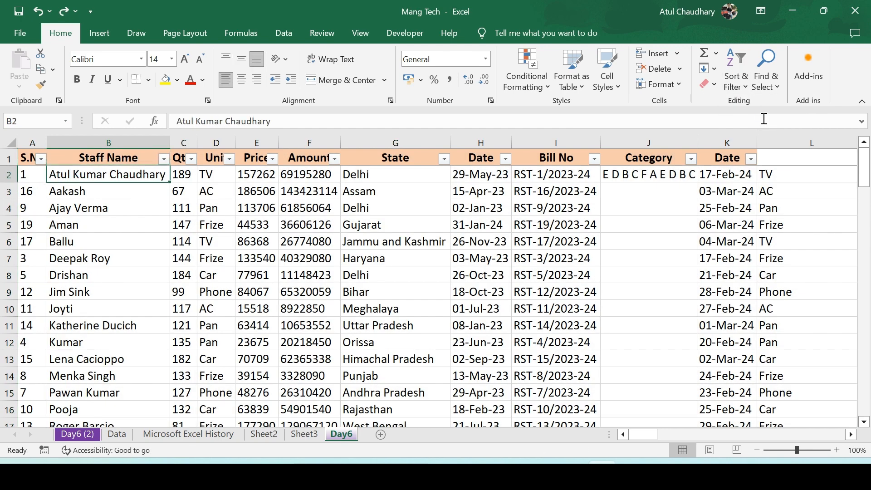
# Turn the table's filter buttons off and reapply them to the whole table range
pyautogui.hotkey('ctrl', 'shift', 'l')
pyautogui.press('Up')
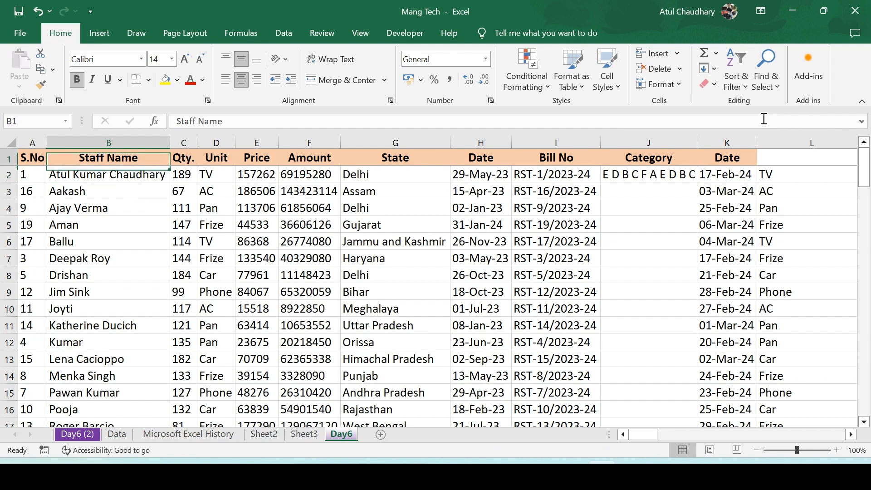
pyautogui.press('Left')
pyautogui.hotkey('ctrl', 'shift', 'Right')
pyautogui.hotkey('ctrl', 'shift', 'Down')
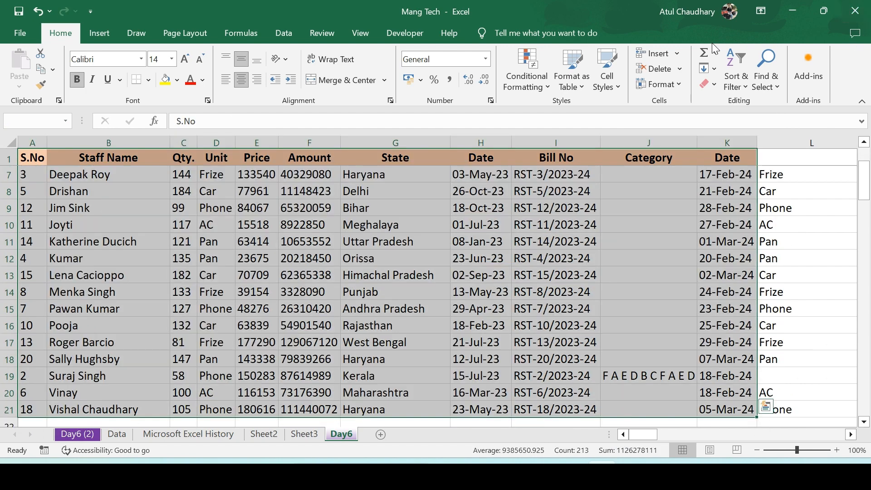
pyautogui.hotkey('ctrl', 'shift', 'l')
pyautogui.press('Down')
pyautogui.press('Up')
pyautogui.press('Right')
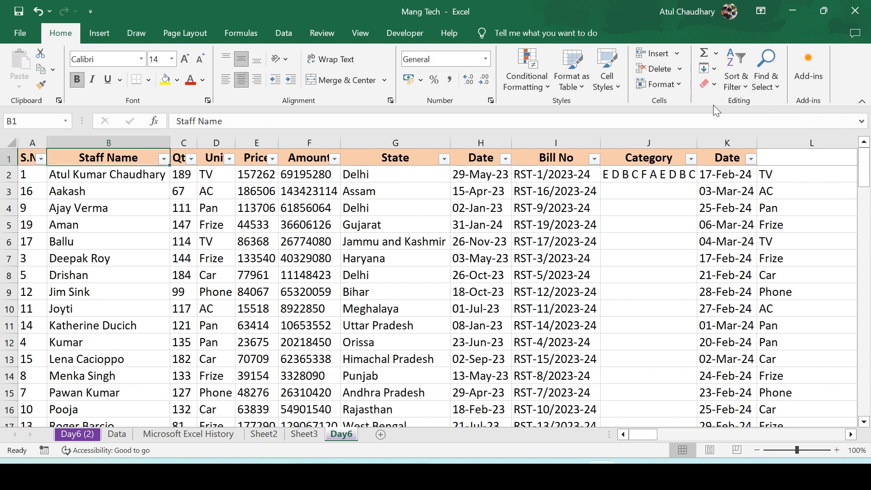
# Sort the Staff Name column from Z to A through its filter dropdown
pyautogui.hotkey('alt', 'Down')
pyautogui.press('Down')
pyautogui.press('Return')
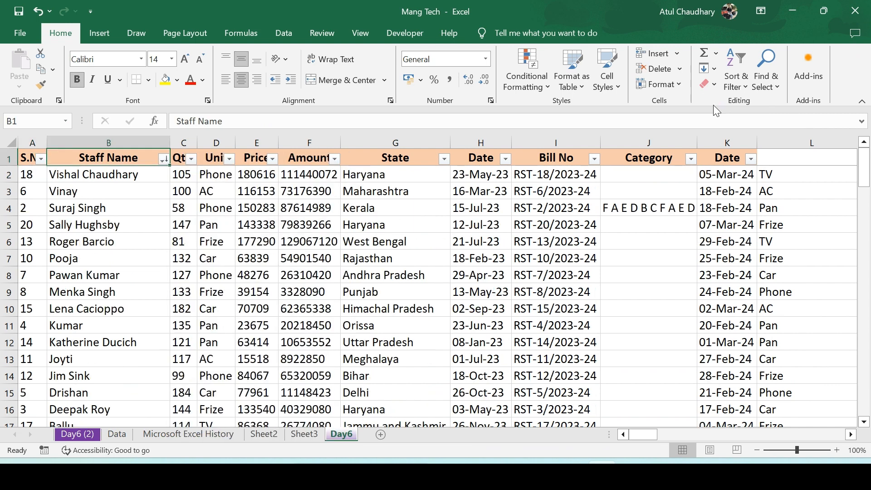
# Sort the Staff Name column from A to Z through its filter dropdown
pyautogui.hotkey('alt', 'Down')
pyautogui.press('Down')
pyautogui.press('Return')
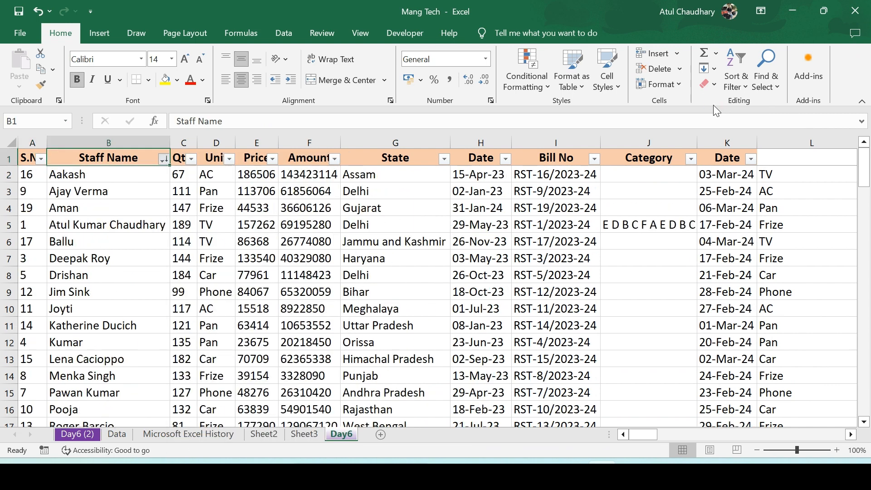
pyautogui.press('Down')
pyautogui.press('Up')
pyautogui.press('Right')
pyautogui.press('Right')
pyautogui.press('Right')
pyautogui.press('Right')
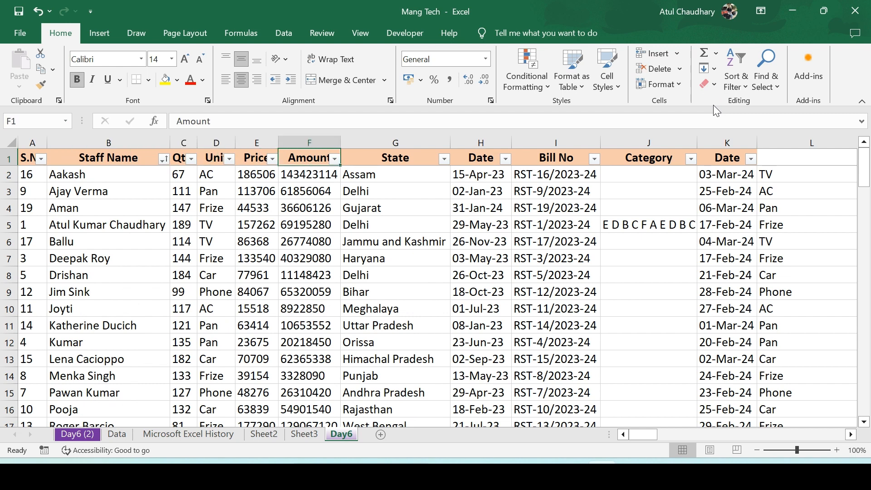
pyautogui.hotkey('ctrl', 'Right')
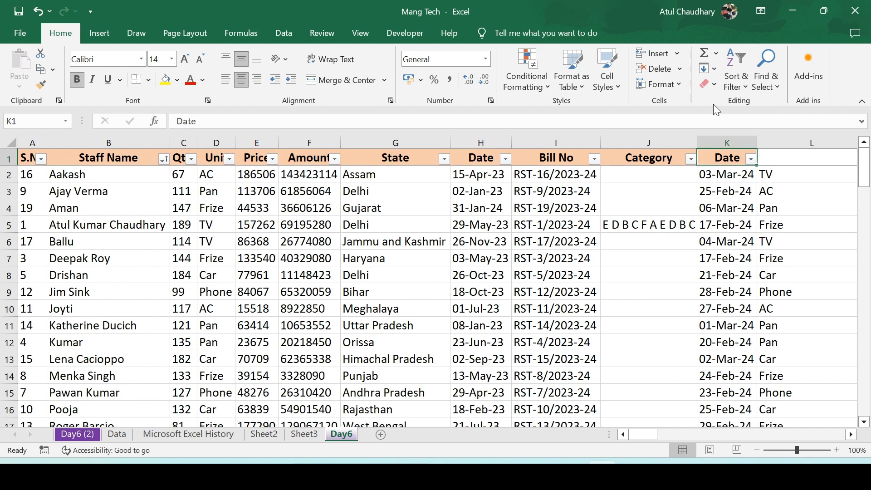
pyautogui.click(163, 157)
pyautogui.click(501, 176)
# Open Custom Sort, mark the data as having headers, and set the first sort level to S.No smallest to largest
pyautogui.click(745, 84)
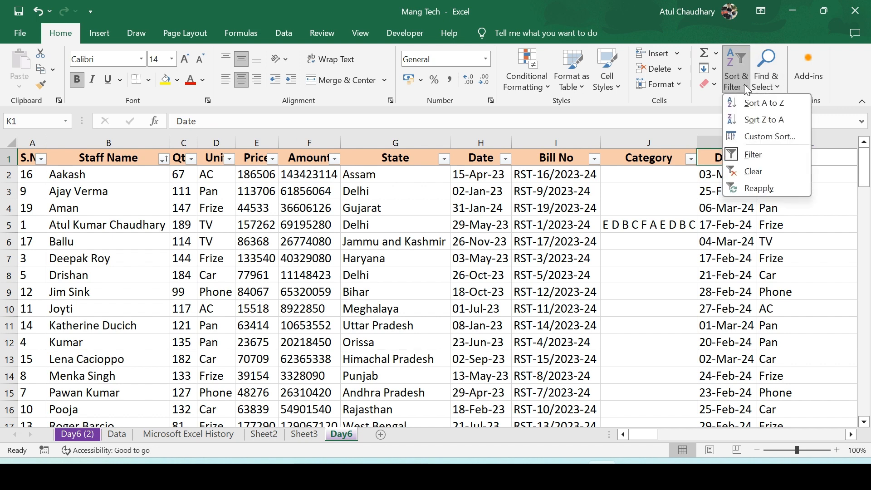
pyautogui.click(773, 137)
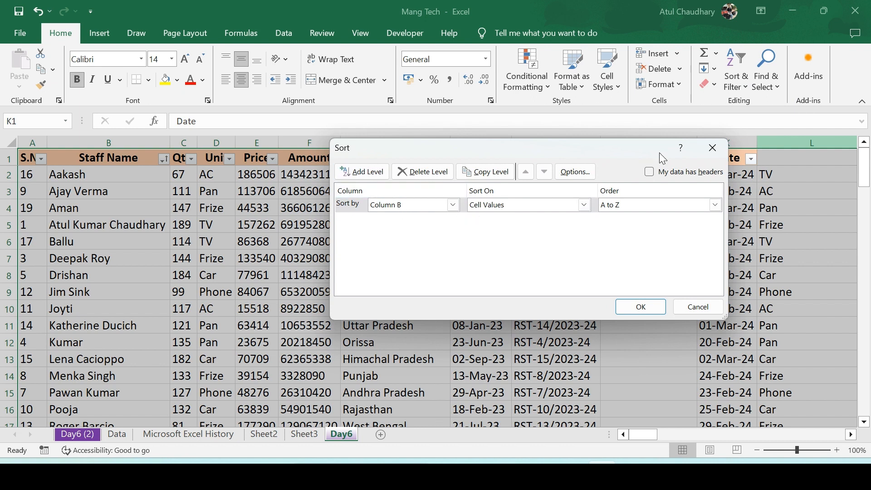
pyautogui.click(649, 171)
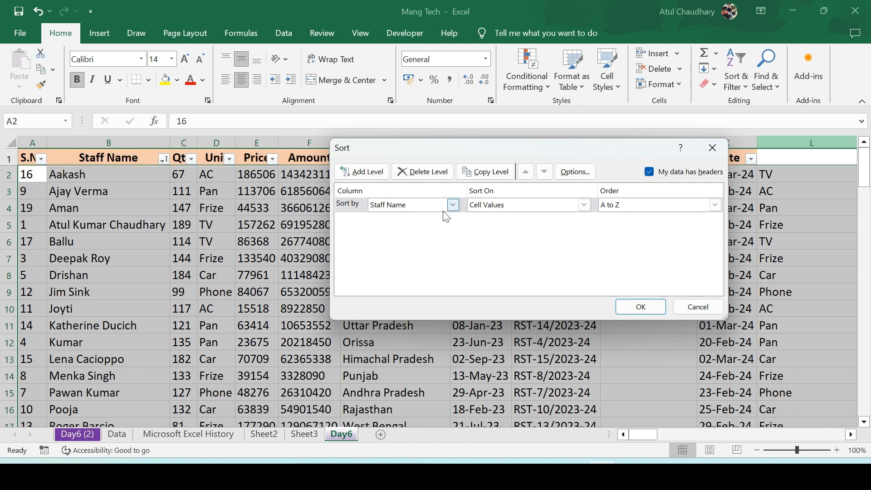
pyautogui.click(452, 205)
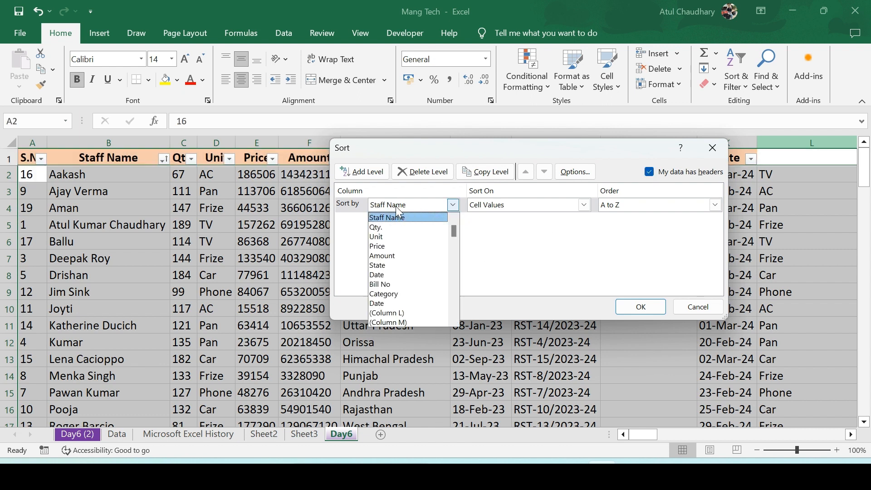
pyautogui.click(452, 205)
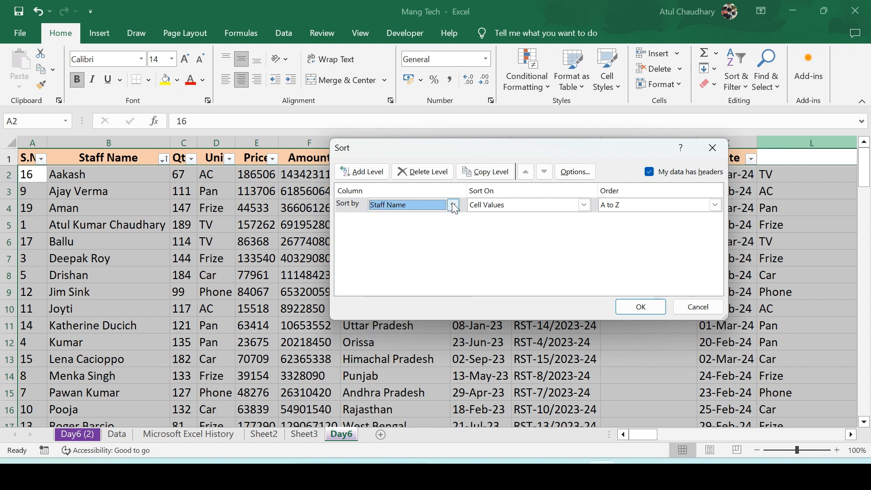
pyautogui.click(452, 205)
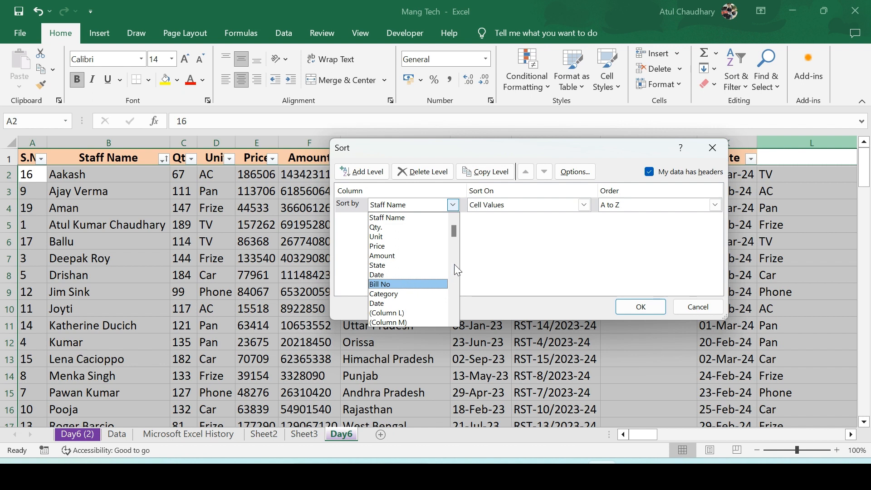
pyautogui.scroll(1, 453, 224)
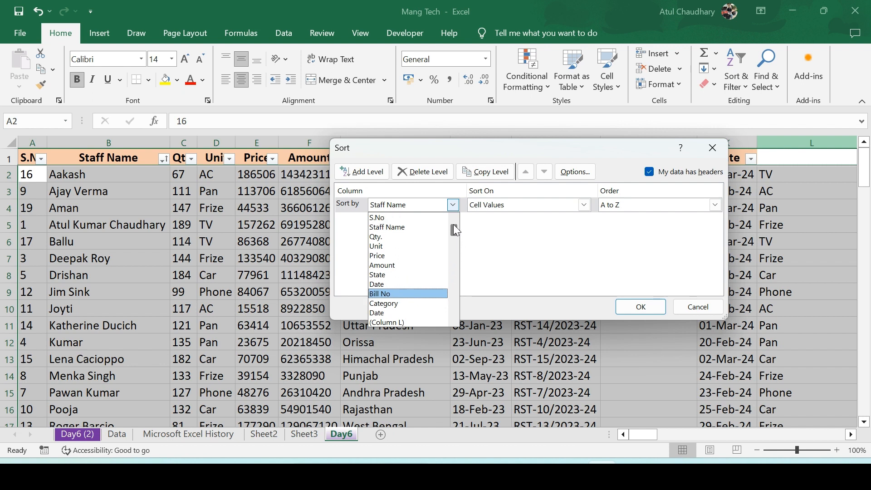
pyautogui.click(388, 218)
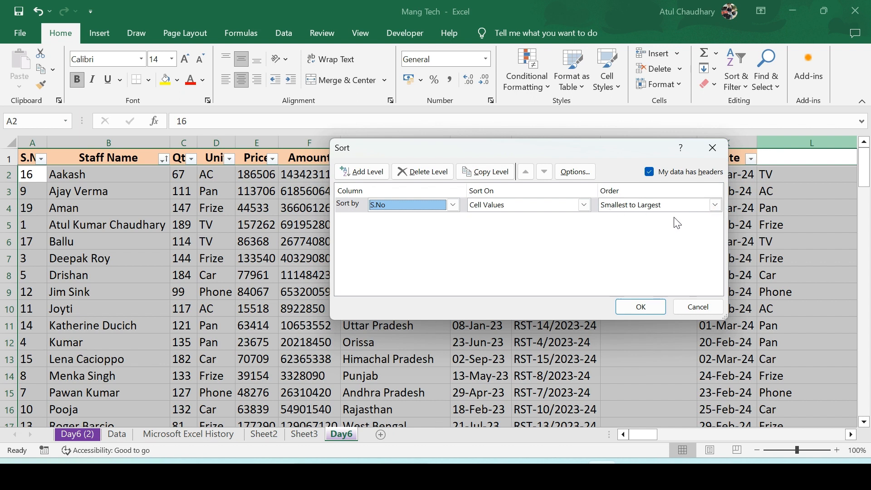
# Add a second sort level by Staff Name from A to Z and apply the custom sort
pyautogui.click(375, 175)
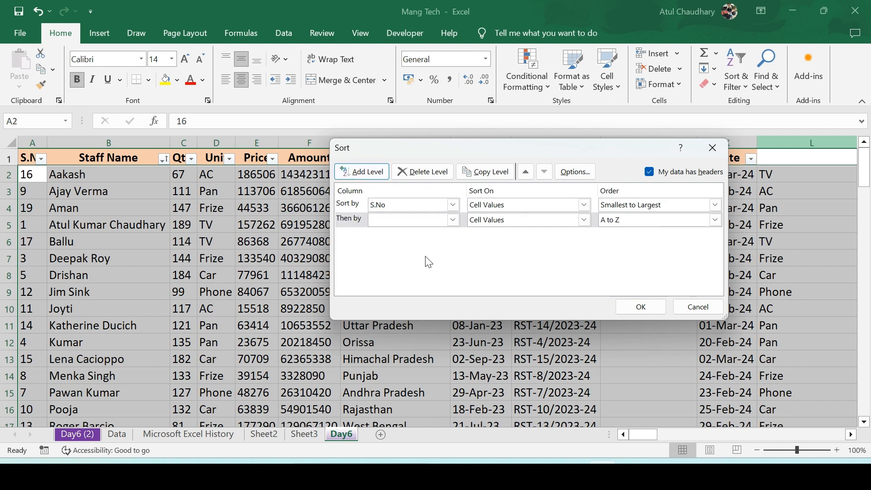
pyautogui.click(452, 220)
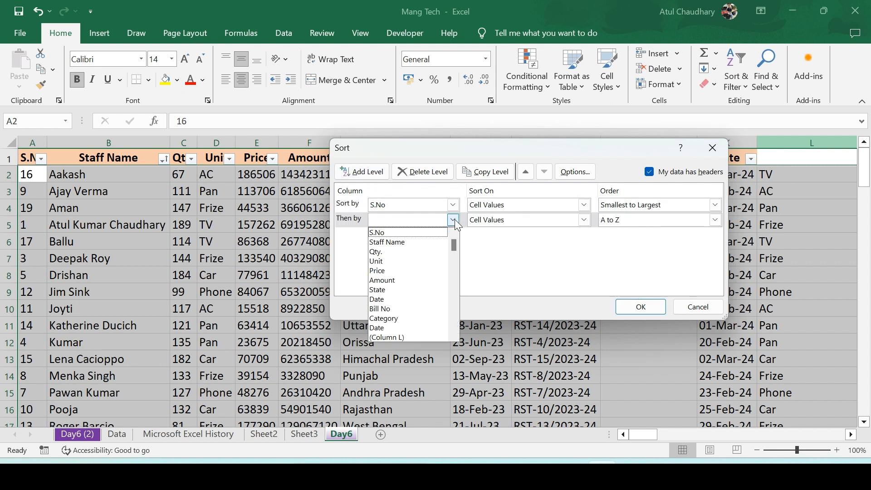
pyautogui.click(415, 244)
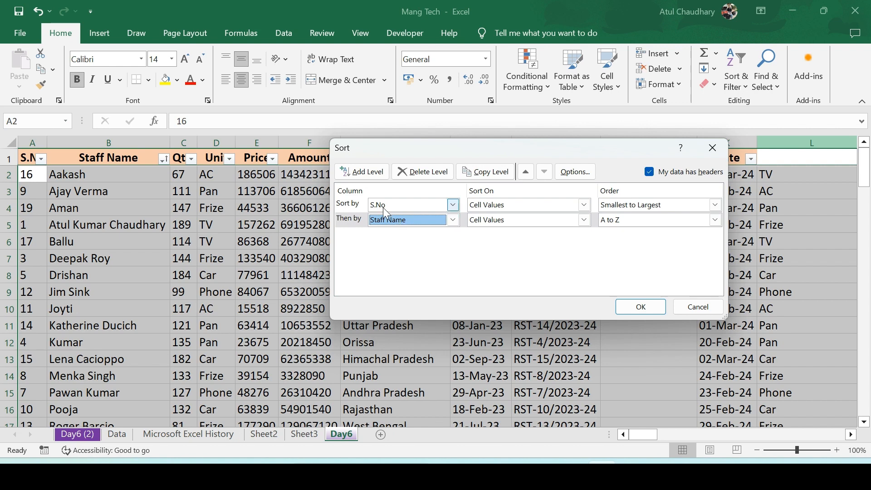
pyautogui.click(643, 313)
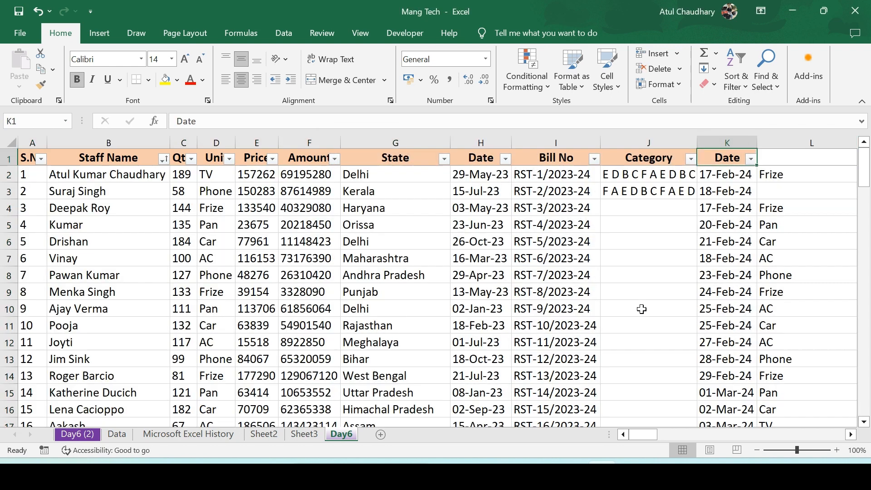
# Review the serial numbers and staff names of the custom-sorted table
pyautogui.press('Down')
pyautogui.press('Left')
pyautogui.press('Left')
pyautogui.press('Left')
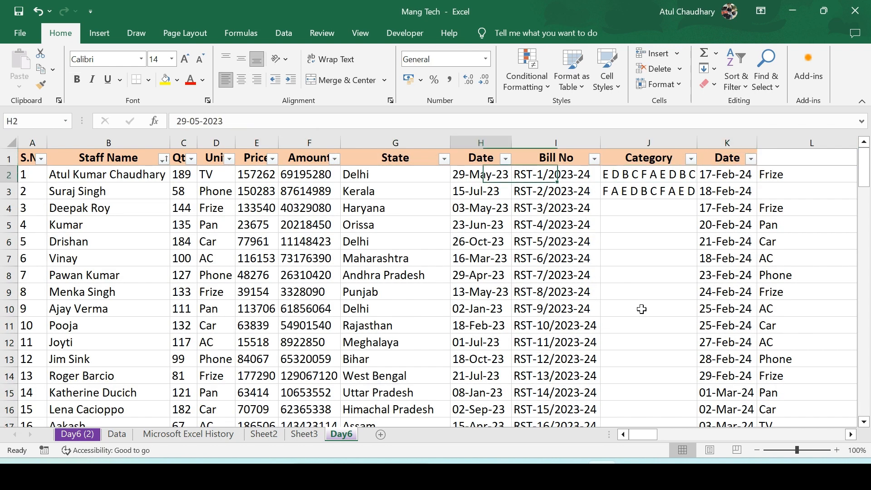
pyautogui.press('Home')
pyautogui.press('Down')
pyautogui.press('Down')
pyautogui.press('Down')
pyautogui.press('Down')
pyautogui.press('Up')
pyautogui.press('Up')
pyautogui.press('Up')
pyautogui.press('Up')
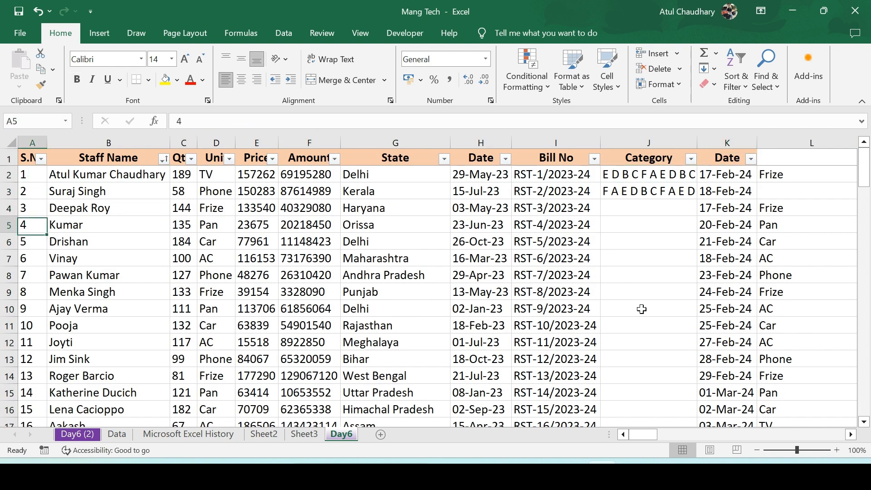
pyautogui.press('Right')
pyautogui.press('Left')
pyautogui.press('Down')
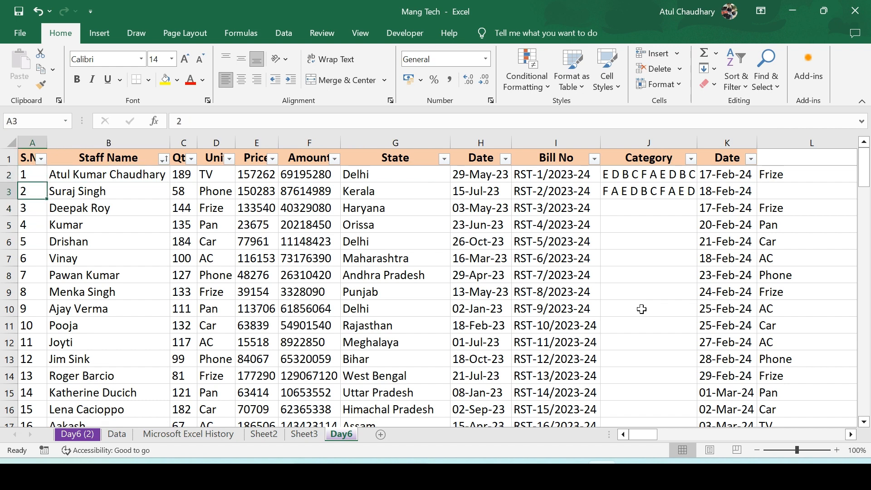
pyautogui.press('Right')
pyautogui.press('Up')
pyautogui.press('Down')
pyautogui.press('Down')
pyautogui.press('Down')
pyautogui.press('Down')
pyautogui.press('Down')
pyautogui.press('Down')
pyautogui.press('Down')
pyautogui.press('Down')
pyautogui.press('Down')
pyautogui.press('Down')
pyautogui.press('Down')
pyautogui.press('Up')
pyautogui.press('Up')
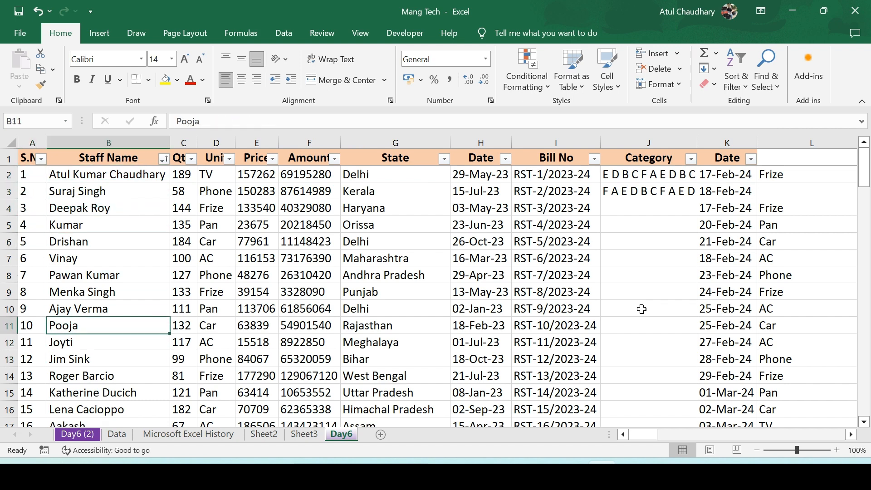
pyautogui.press('Up')
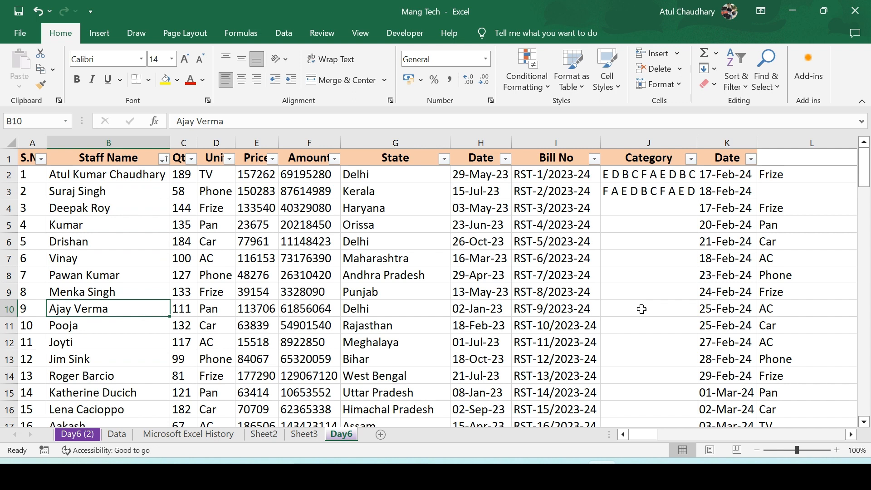
pyautogui.press('Left')
pyautogui.press('Right')
pyautogui.press('Up')
pyautogui.press('Up')
pyautogui.press('Up')
pyautogui.press('Up')
pyautogui.press('Up')
pyautogui.press('Up')
pyautogui.press('Left')
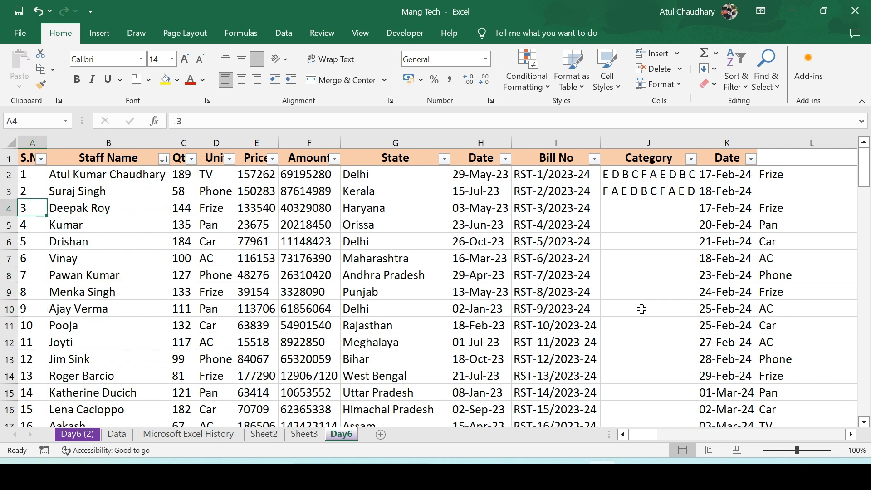
pyautogui.press('Up')
pyautogui.press('Up')
pyautogui.hotkey('ctrl', 'space')
pyautogui.press('Right')
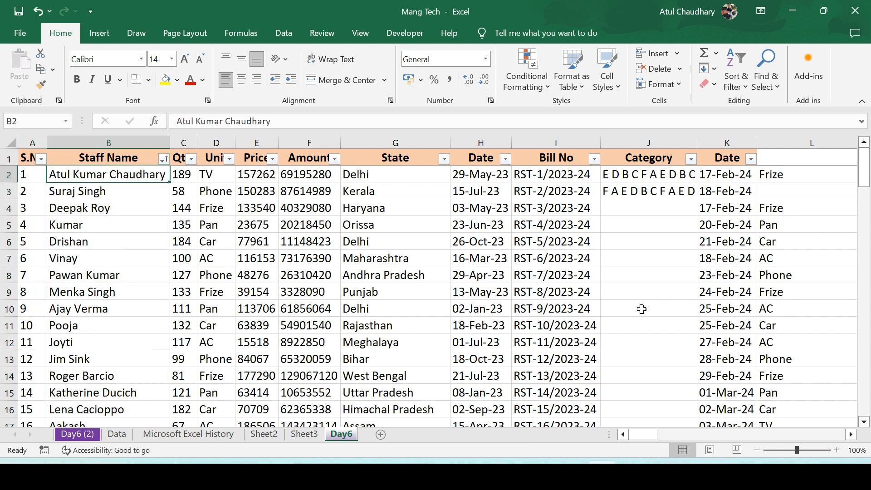
pyautogui.hotkey('shift', 'Down')
pyautogui.hotkey('ctrl', 'shift', 'Down')
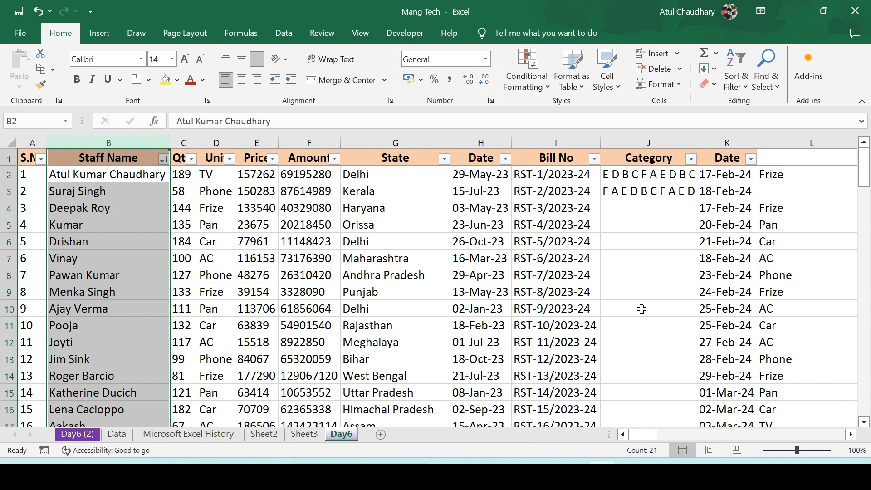
pyautogui.press('Down')
pyautogui.press('Up')
pyautogui.press('Right')
pyautogui.press('Right')
pyautogui.press('Right')
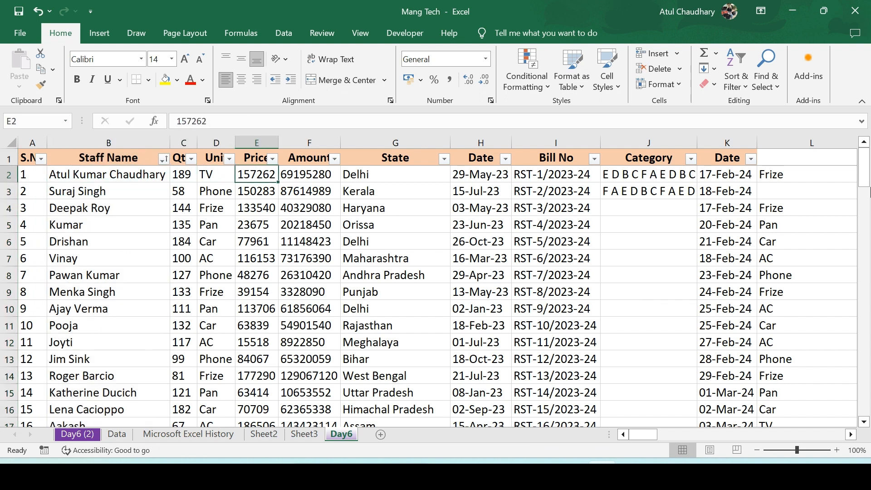
# Clear the table's sort and filter state, then turn the header filter buttons off
pyautogui.click(742, 85)
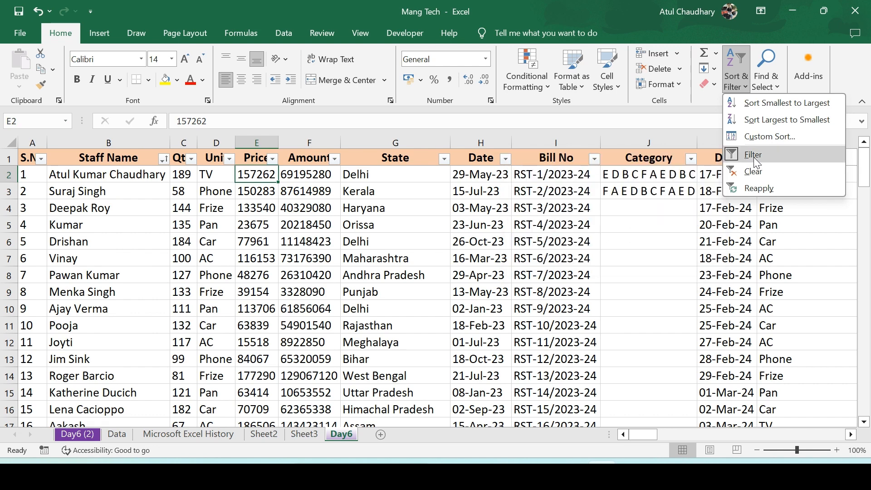
pyautogui.click(760, 176)
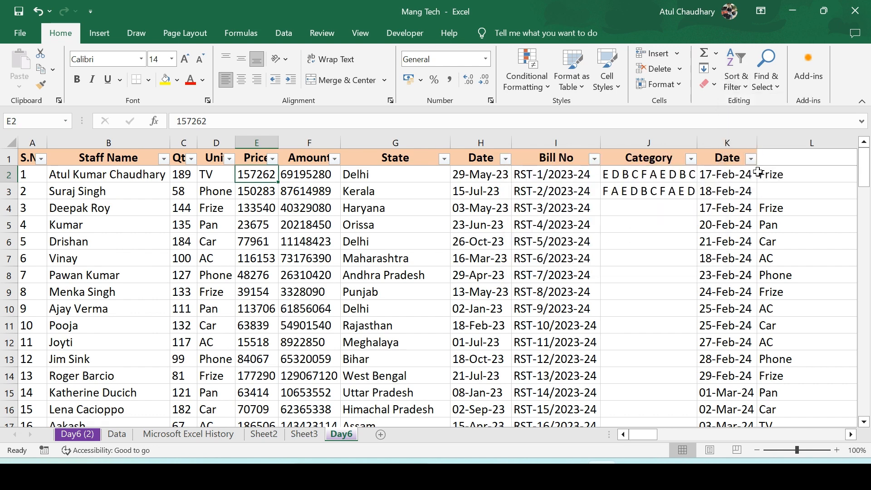
pyautogui.click(743, 90)
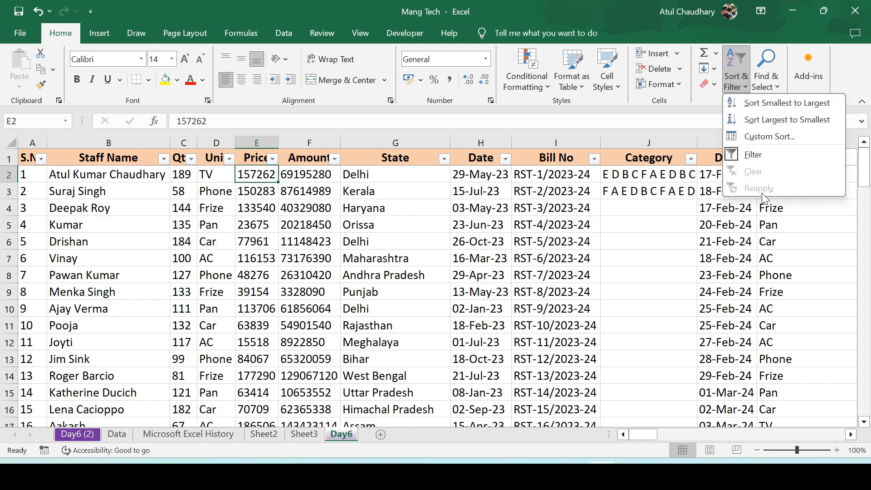
pyautogui.click(653, 160)
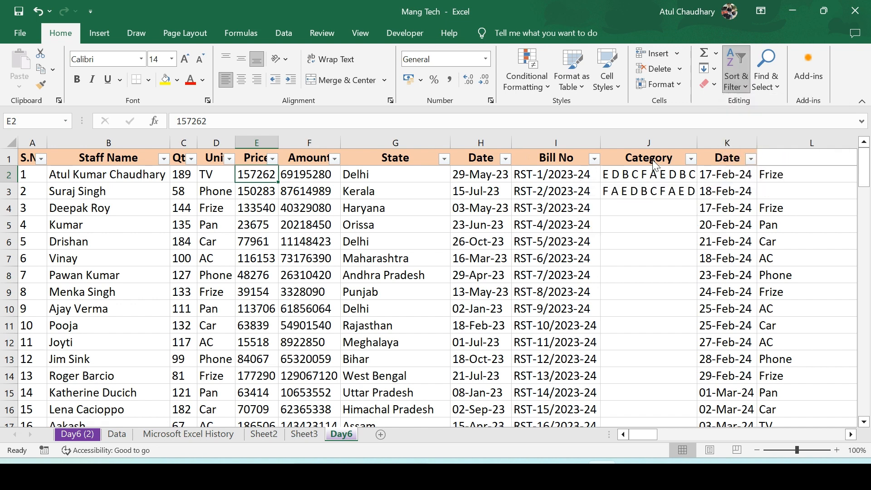
pyautogui.hotkey('ctrl', 'shift', 'l')
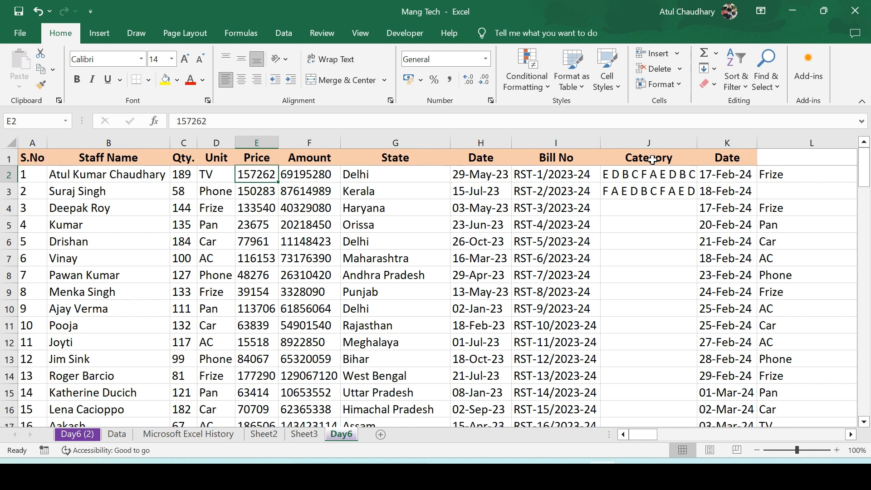
pyautogui.press('Left')
pyautogui.press('Left')
pyautogui.press('Left')
pyautogui.press('Left')
pyautogui.press('Right')
pyautogui.press('Up')
pyautogui.press('Left')
pyautogui.press('Right')
pyautogui.press('Right')
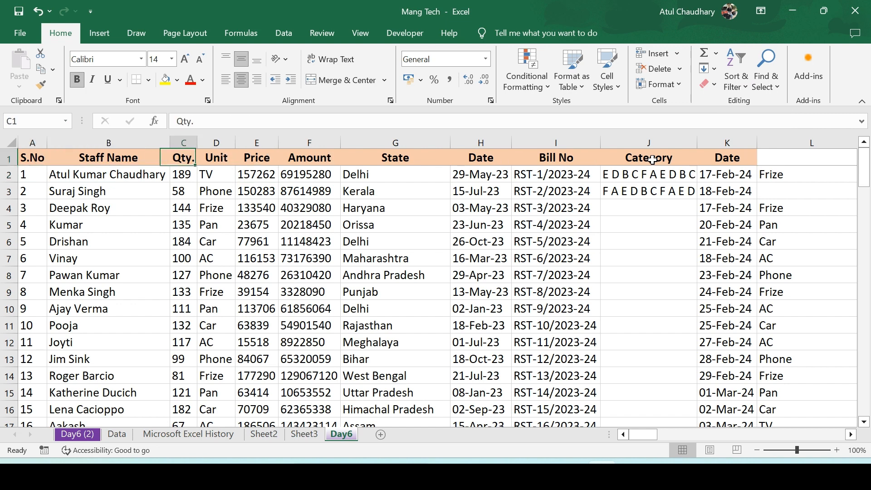
pyautogui.press('Left')
pyautogui.press('Left')
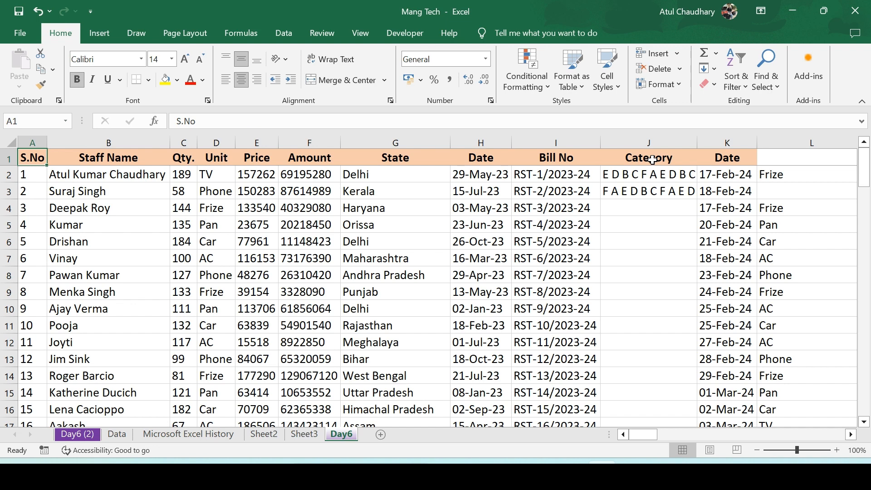
# Run Refresh All to refresh every data connection in the workbook
pyautogui.press('alt')
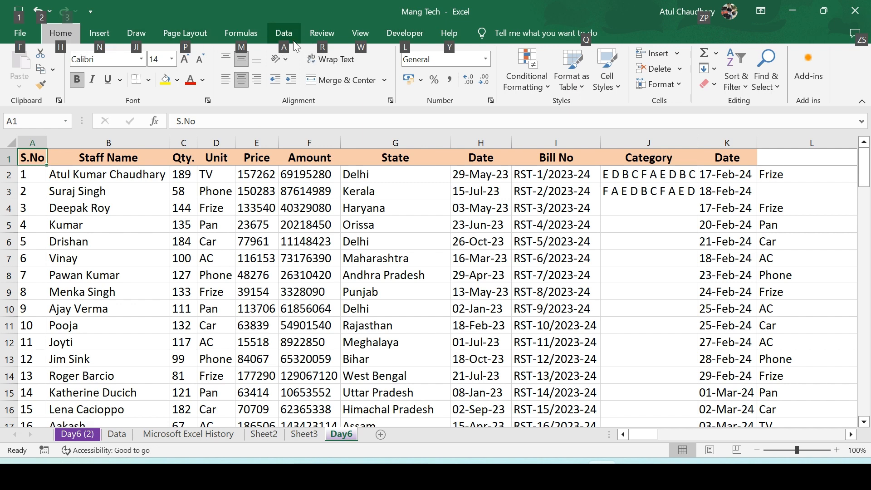
pyautogui.press('a')
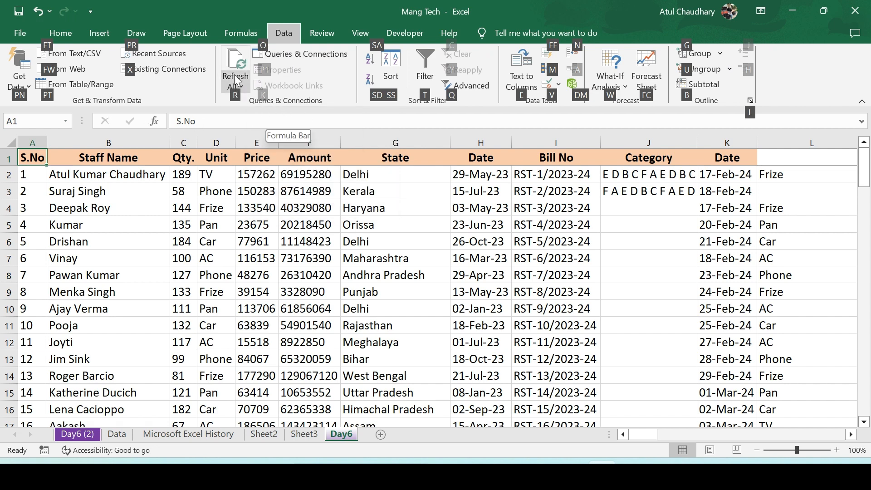
pyautogui.press('r')
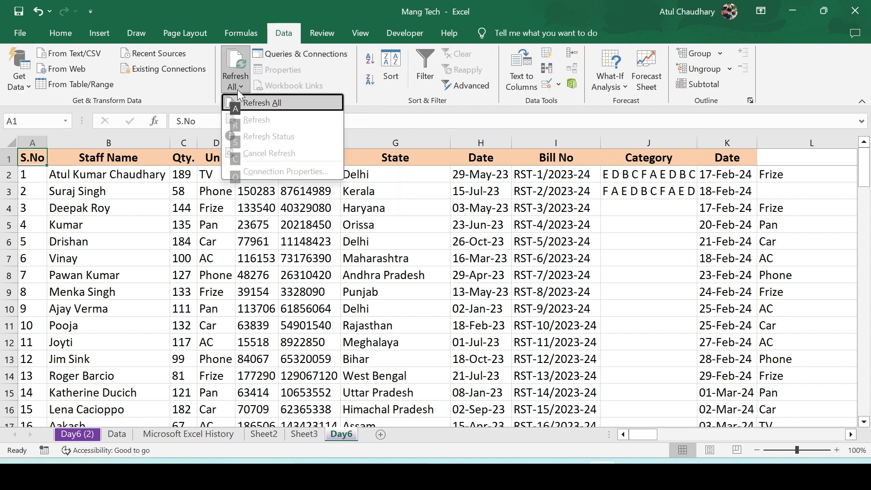
pyautogui.press('a')
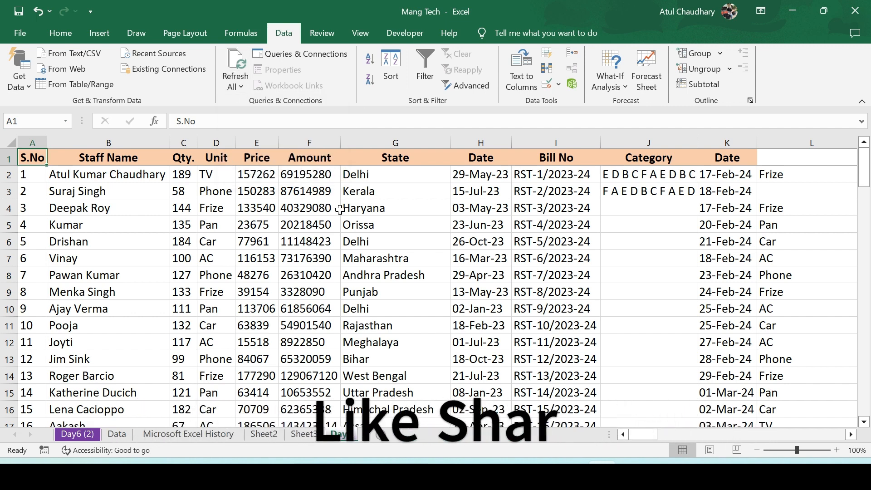
# Open the Find & Select options to review them, then close the list without choosing one
pyautogui.press('alt')
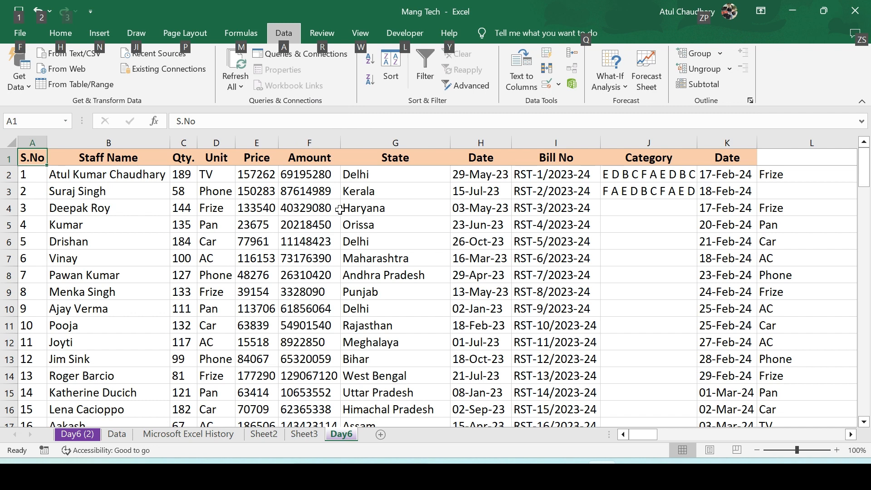
pyautogui.press('Escape')
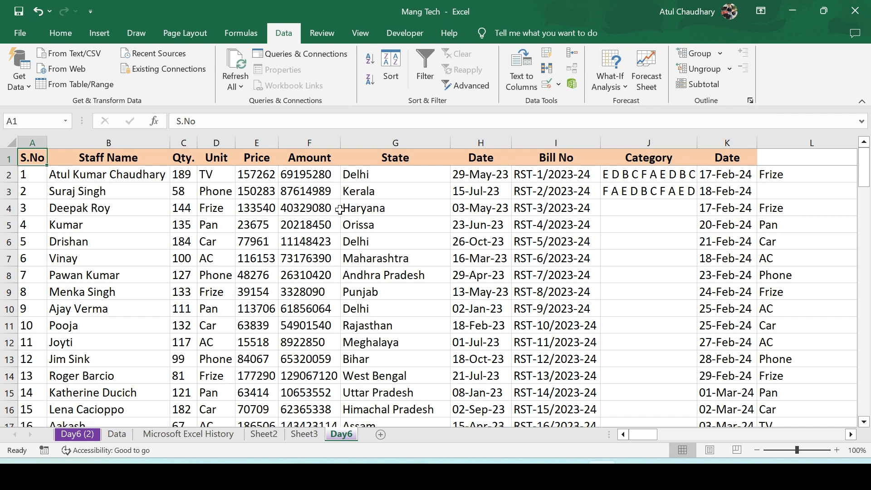
pyautogui.click(61, 32)
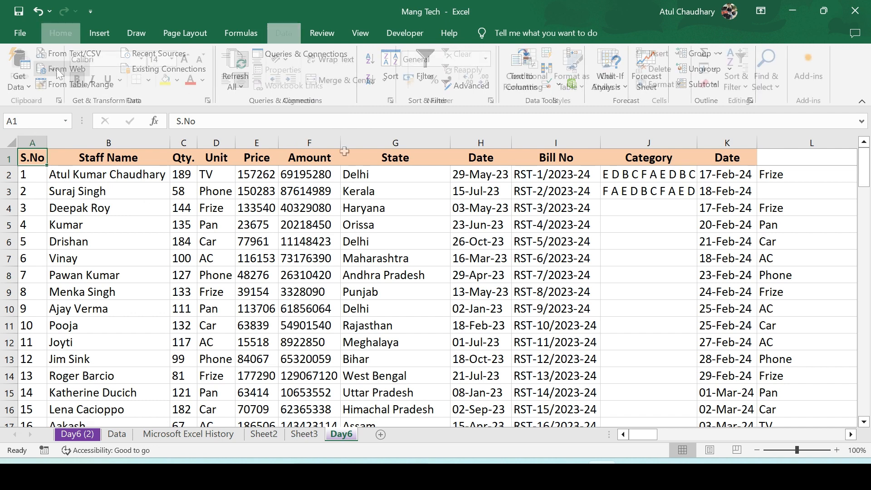
pyautogui.click(777, 86)
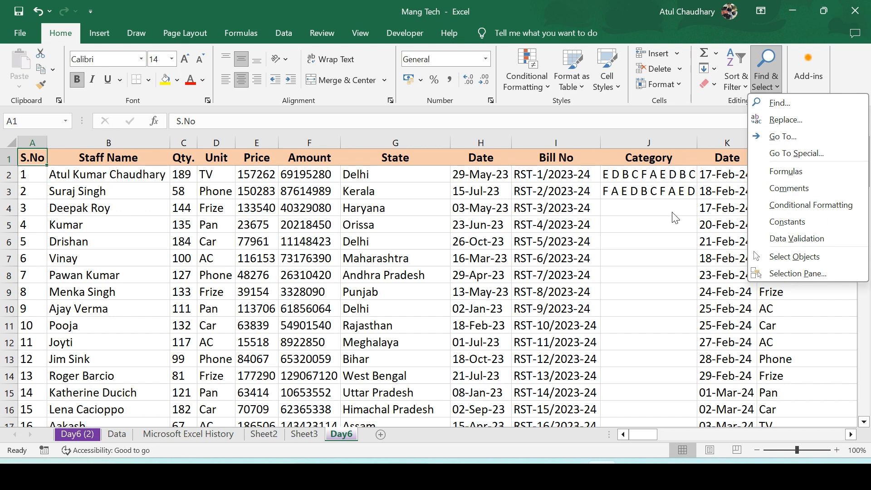
pyautogui.click(712, 197)
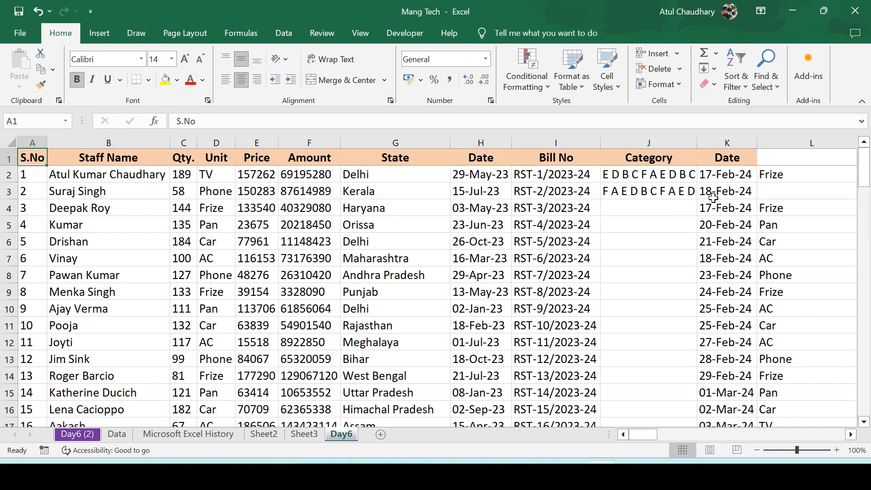